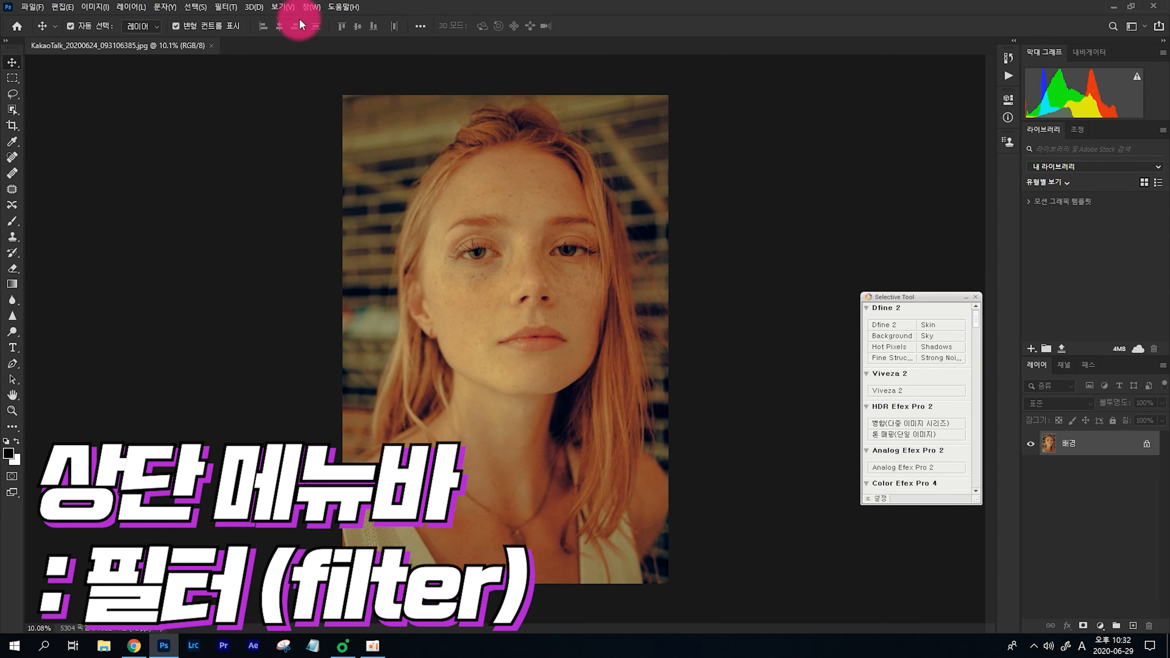
click(226, 7)
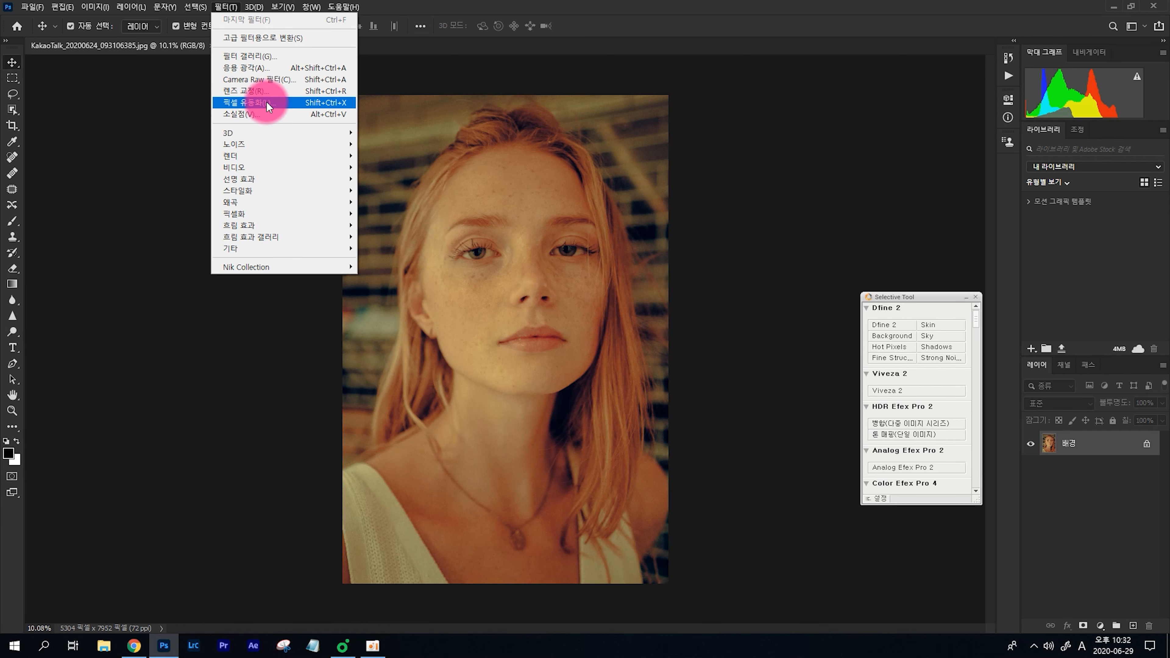
click(268, 105)
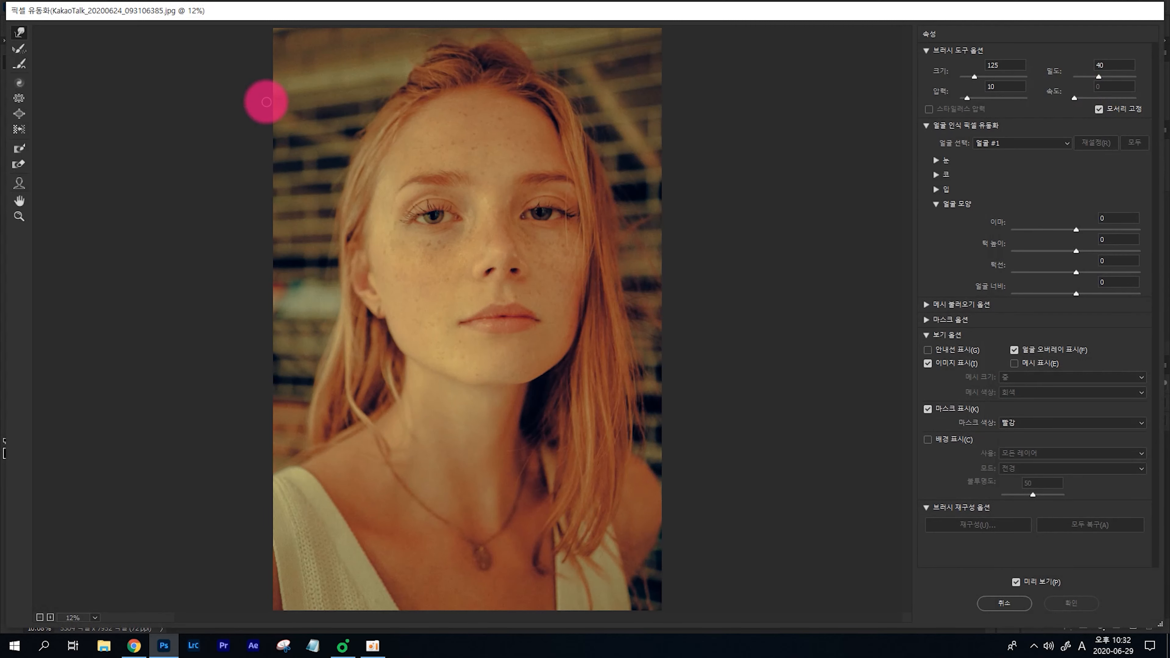
click(1009, 605)
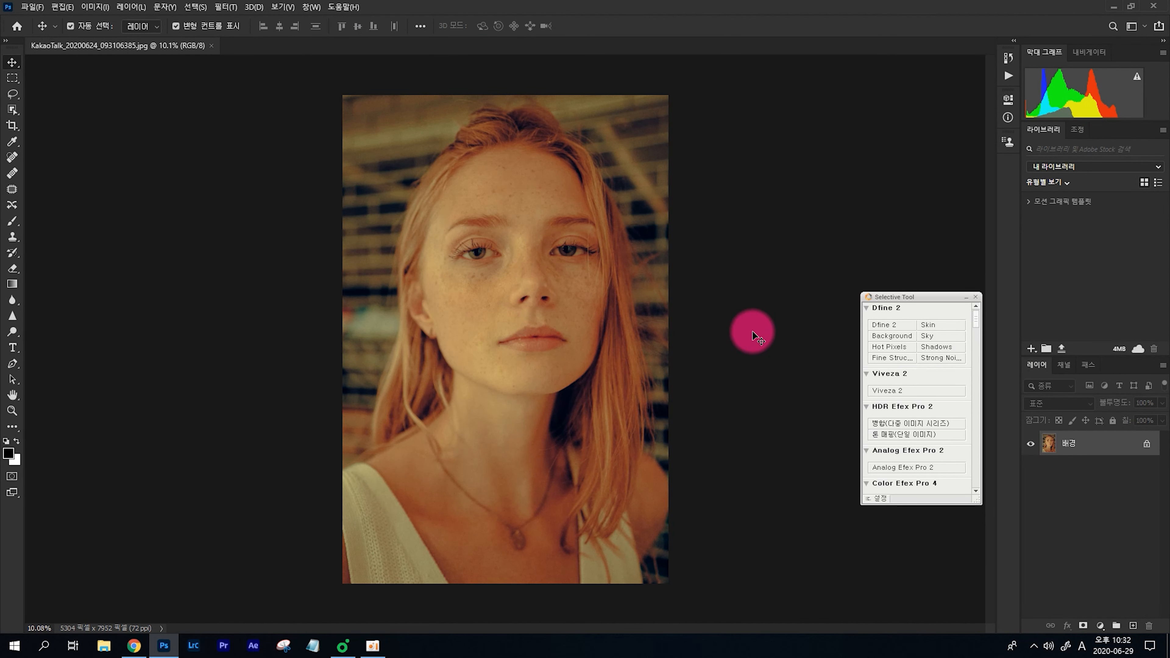
Open the Liquify filter on the portrait and set the Forward Warp brush size to 900
key(ctrl+shift+x)
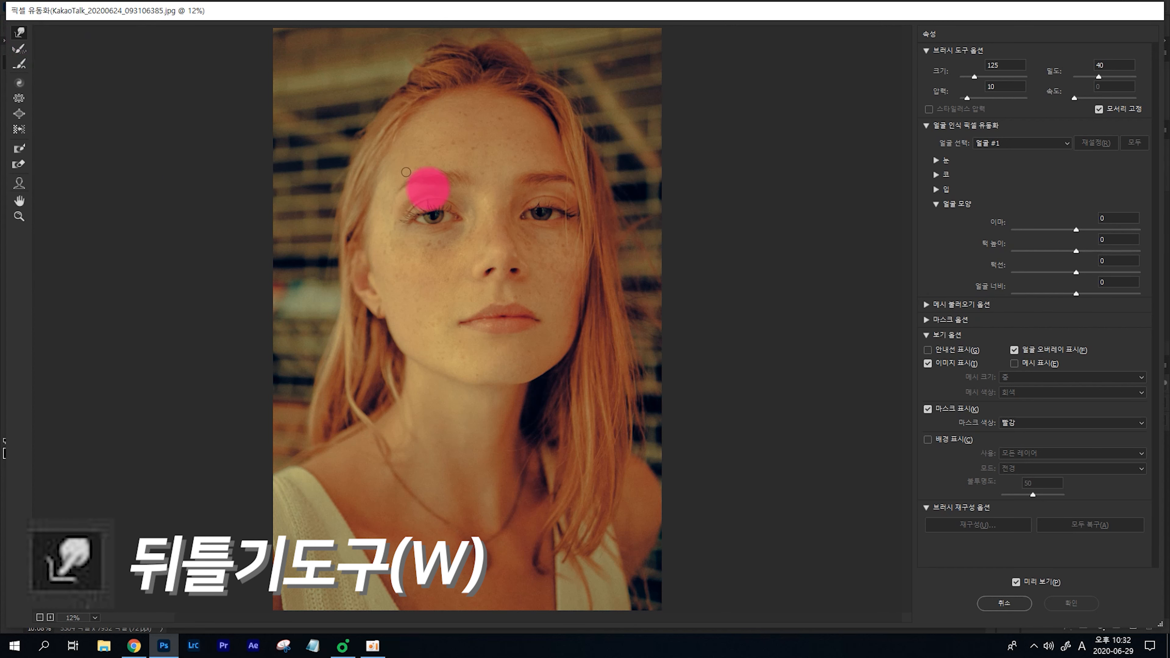
key(bracketright)
key(bracketright)
key(bracketright)
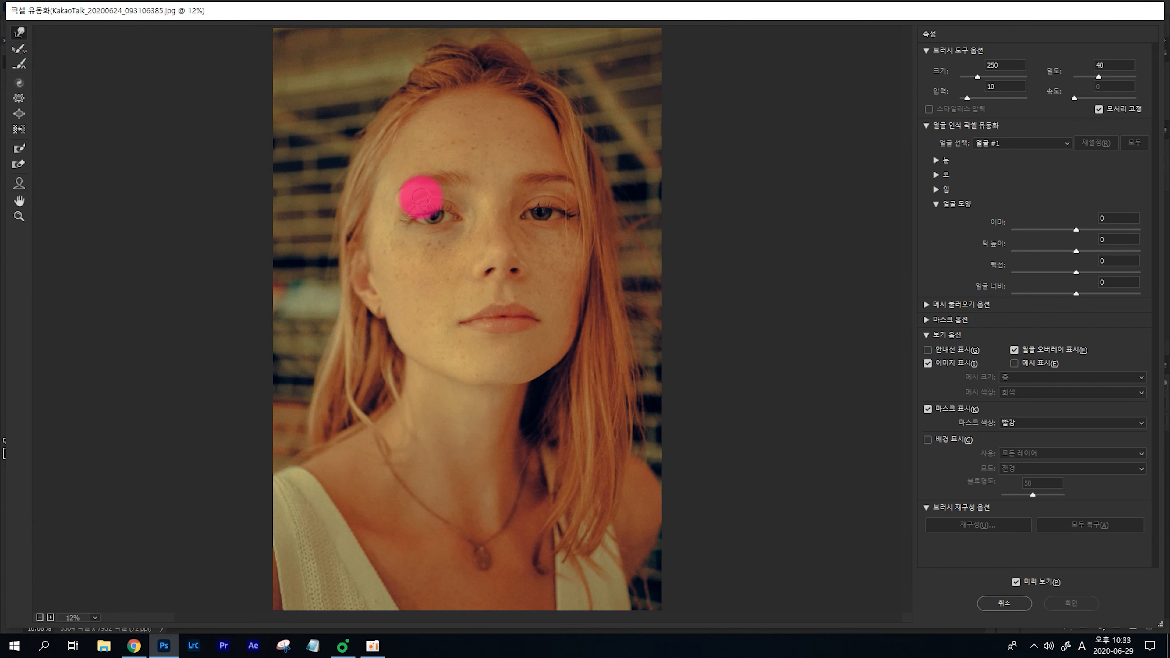
key(bracketright)
key(bracketright)
key(bracketright)
key(bracketright)
key(bracketright)
key(bracketright)
key(bracketright)
key(bracketright)
key(bracketright)
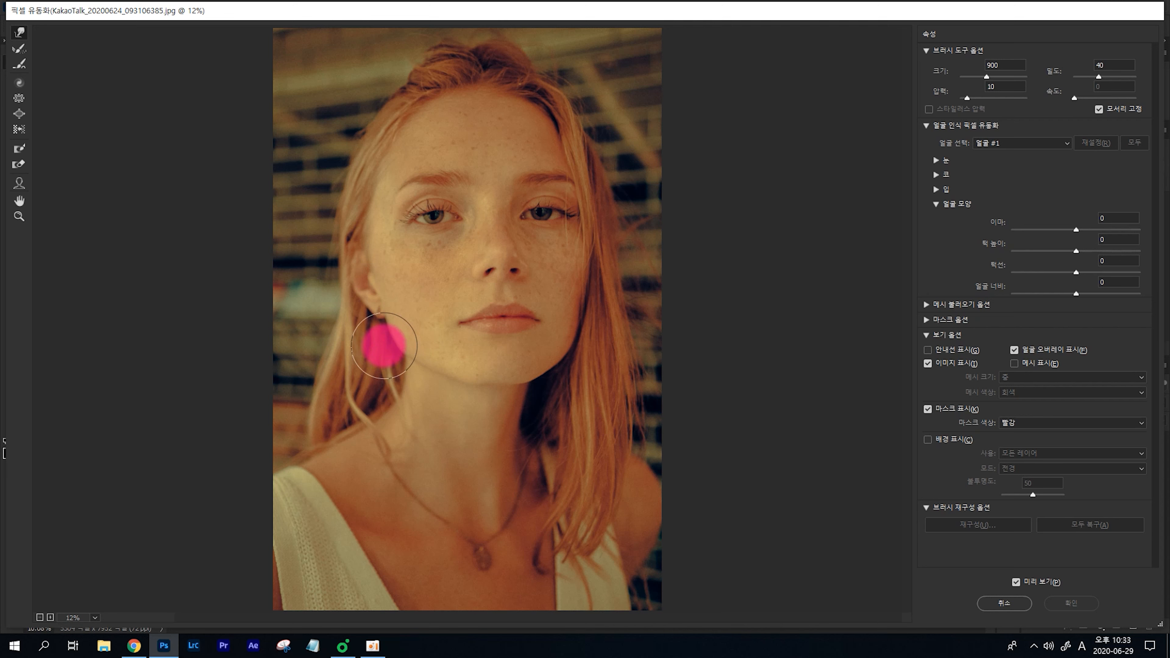
Try pushing the jawline below the ear inward with Forward Warp, undo it, and push the jaw again with brush size 1200
mouse_move(384, 344)
mouse_down()
mouse_move(411, 345)
mouse_move(410, 372)
mouse_move(426, 355)
mouse_up()
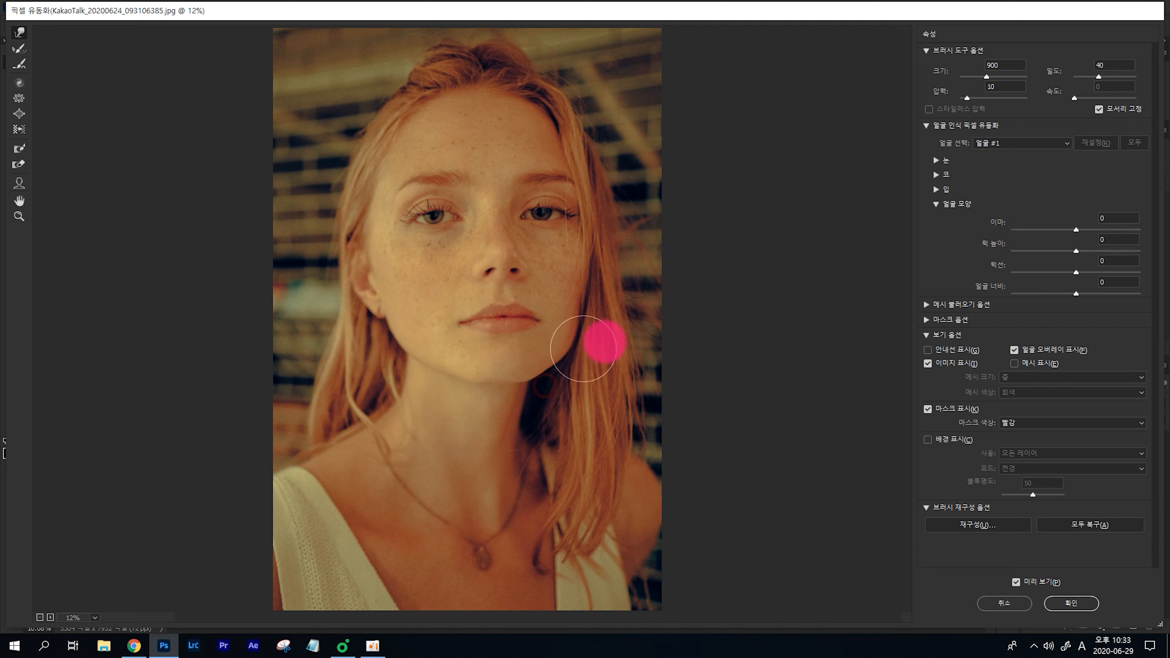
key(ctrl+z)
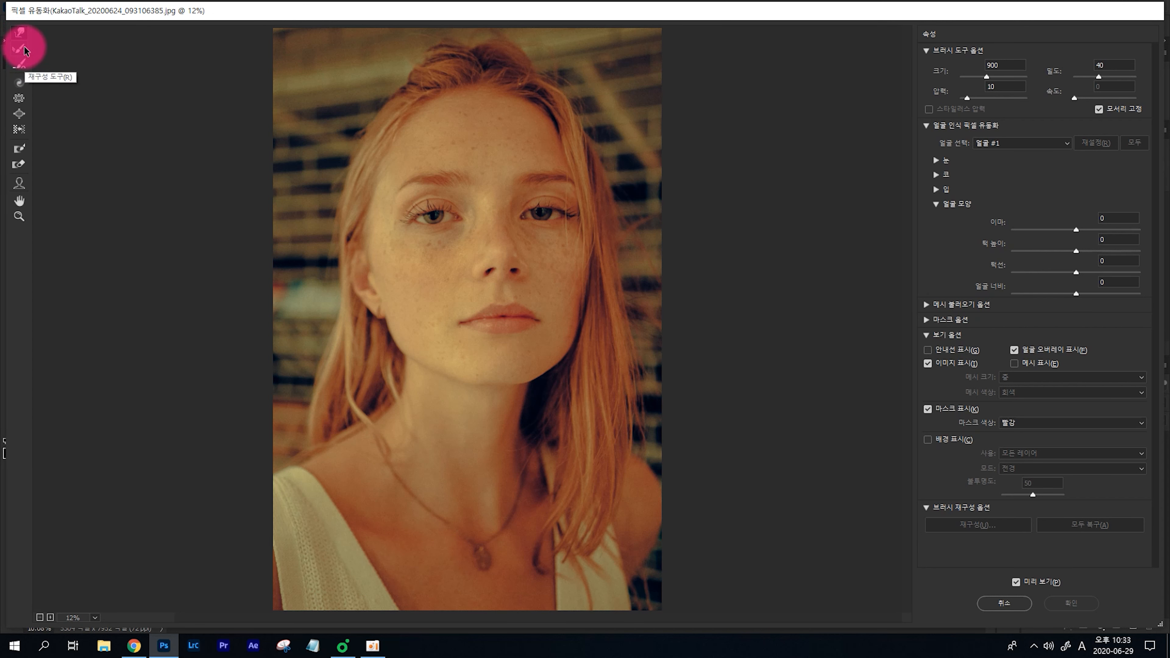
click(24, 45)
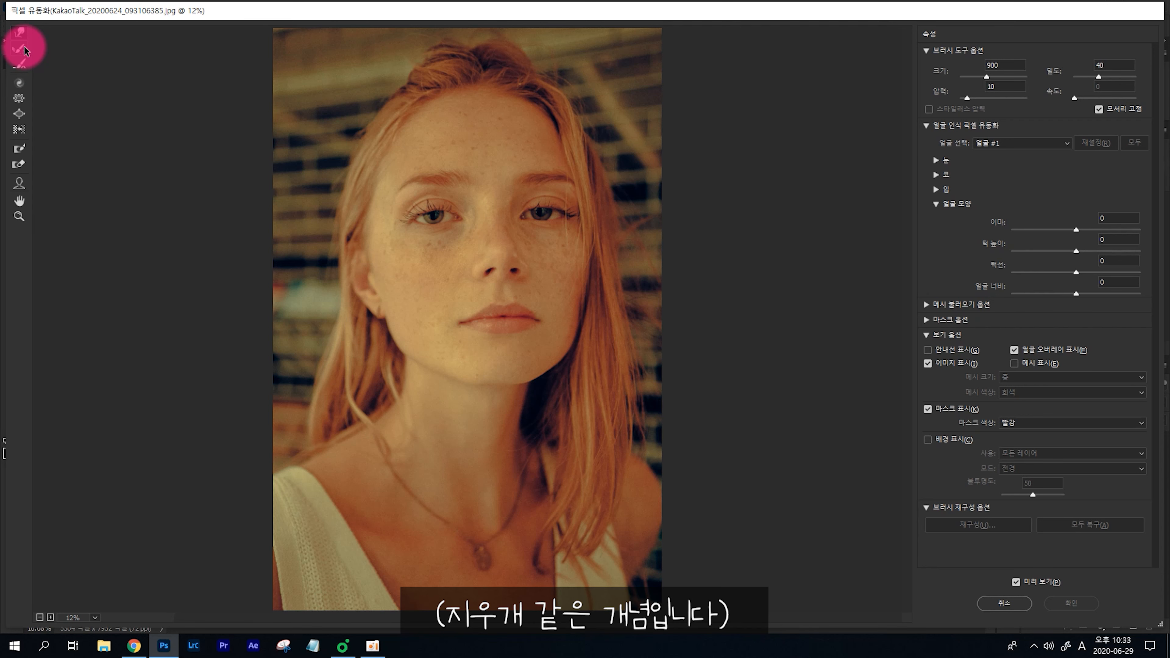
mouse_move(388, 334)
mouse_down()
mouse_move(397, 329)
mouse_move(405, 349)
mouse_up()
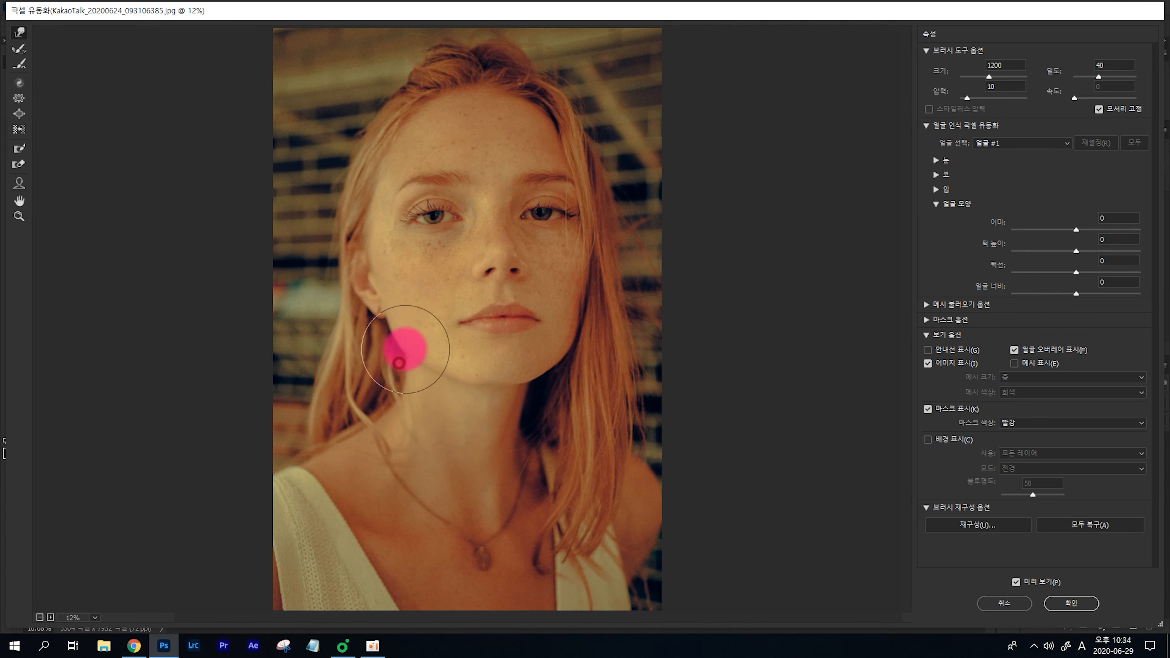
drag(434, 385, 439, 372)
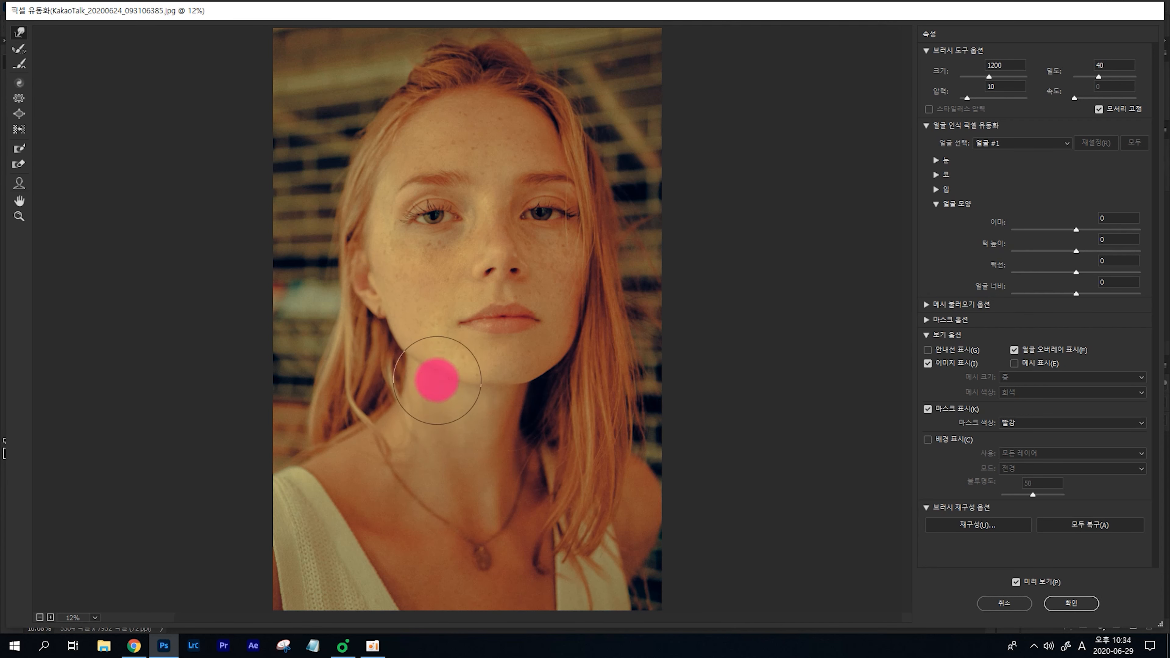
Restore the warped jawline to its original shape with the Reconstruct tool at brush size 900
click(19, 50)
mouse_move(295, 254)
mouse_down()
mouse_move(340, 308)
mouse_move(450, 384)
mouse_move(381, 337)
mouse_move(361, 216)
mouse_move(326, 258)
mouse_move(449, 308)
mouse_move(2, 34)
mouse_up()
key(bracketright)
key(bracketright)
key(bracketright)
key(bracketright)
key(bracketright)
key(bracketright)
key(bracketright)
key(bracketright)
key(bracketright)
key(bracketright)
key(bracketright)
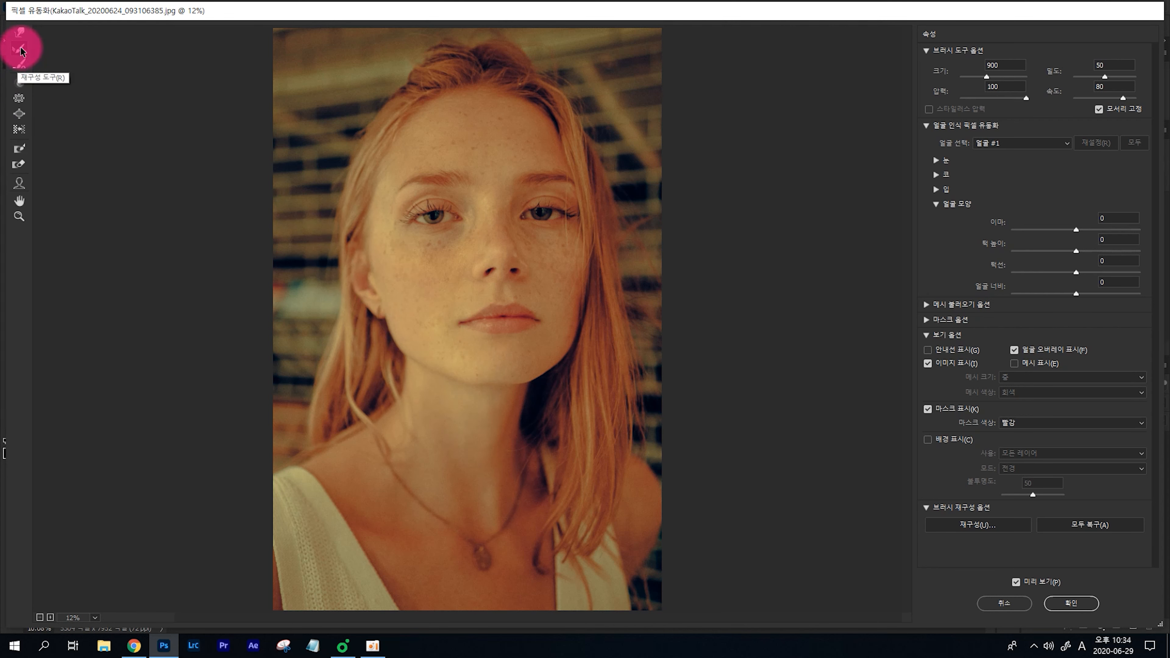
Brush from the cheek across the nose with the Smooth tool at brush size 600
click(20, 64)
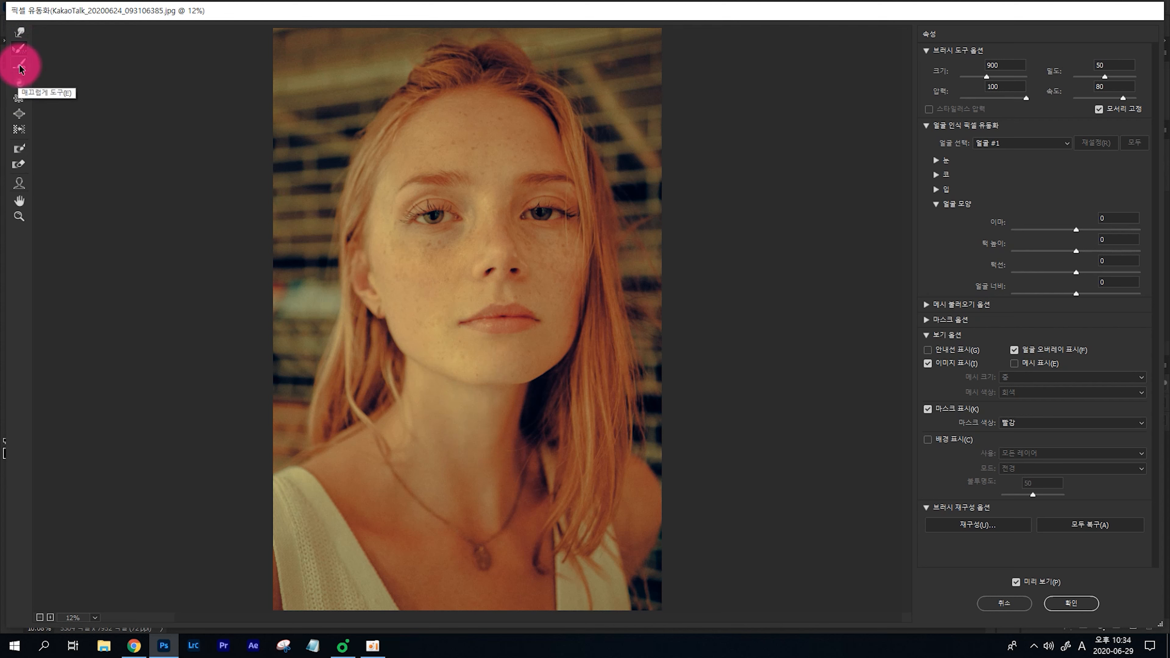
key(])
key(])
key(])
key(])
key(])
key(])
key(])
key(])
key(])
drag(454, 276, 498, 266)
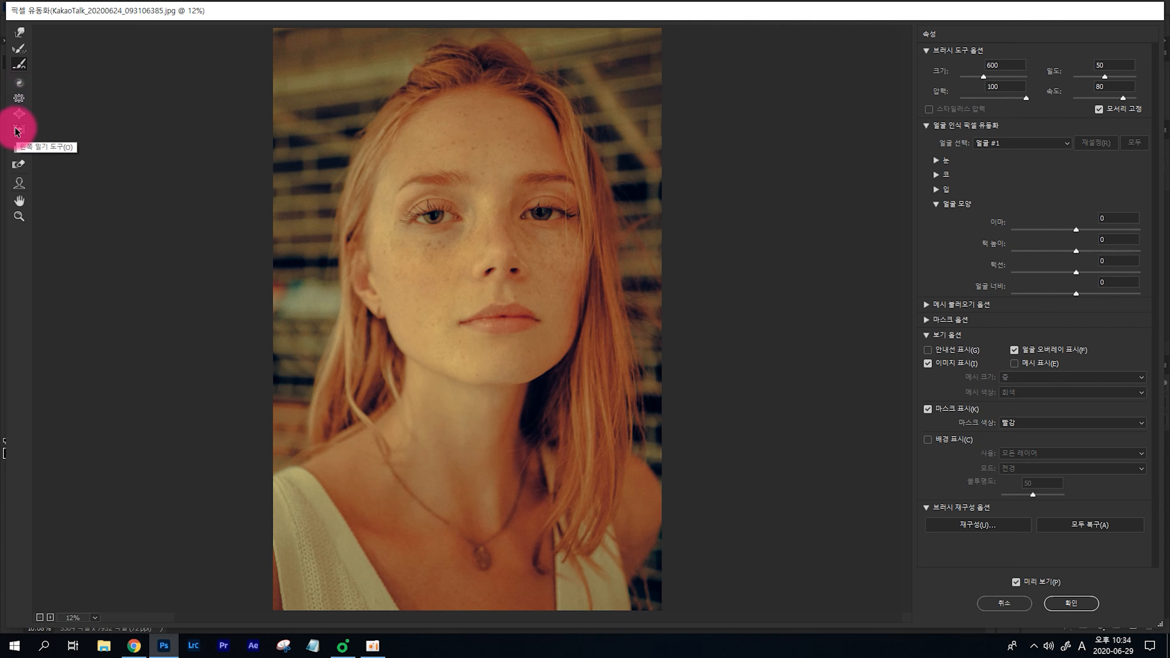
Try twisting the lips with the Twirl Clockwise tool at brush size 1300, and undo the twist
click(25, 86)
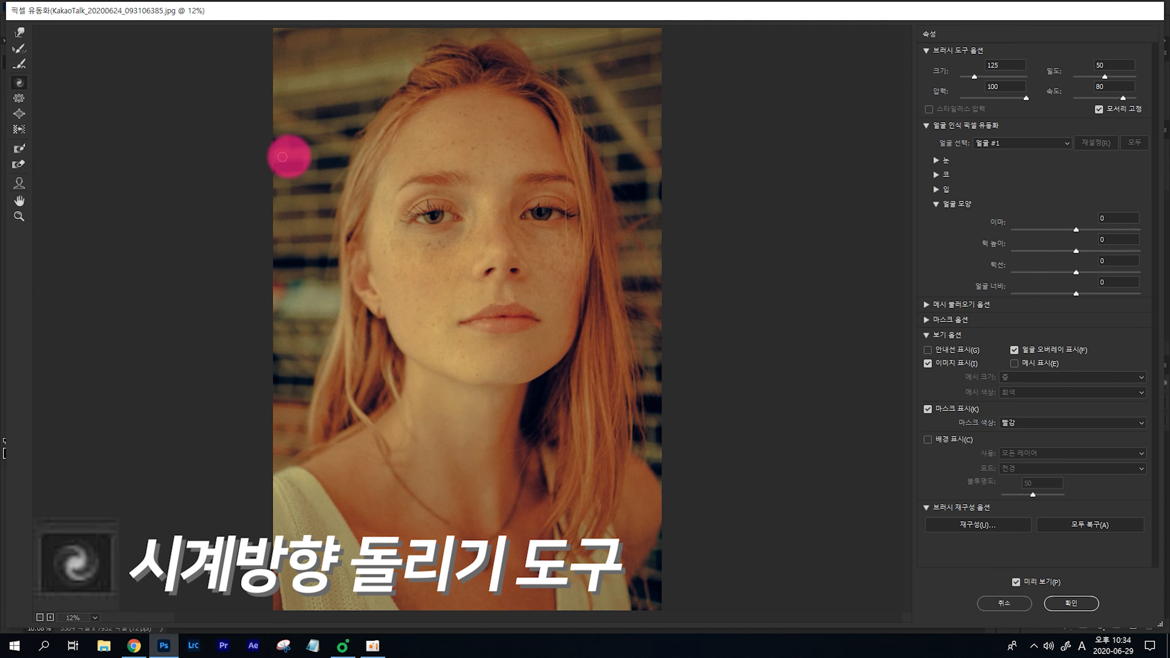
key(bracketright)
key(bracketright)
key(bracketright)
key(bracketright)
key(bracketright)
key(bracketright)
key(bracketright)
key(bracketright)
key(bracketright)
key(bracketright)
key(bracketright)
key(bracketright)
key(bracketright)
key(bracketright)
key(bracketright)
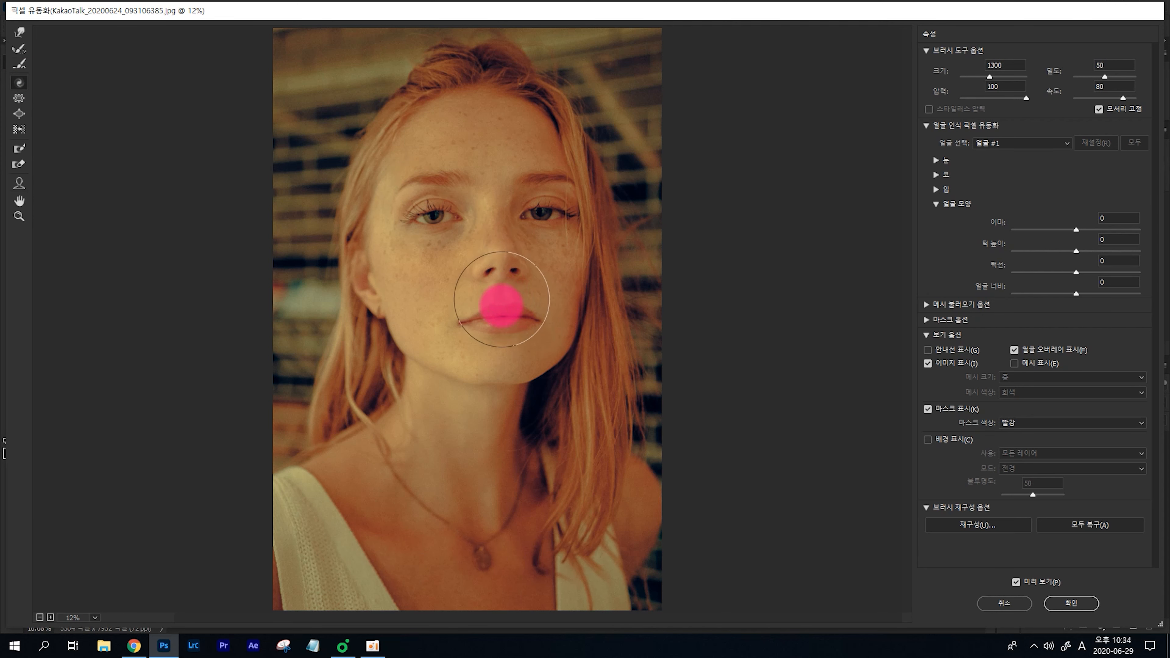
click(501, 318)
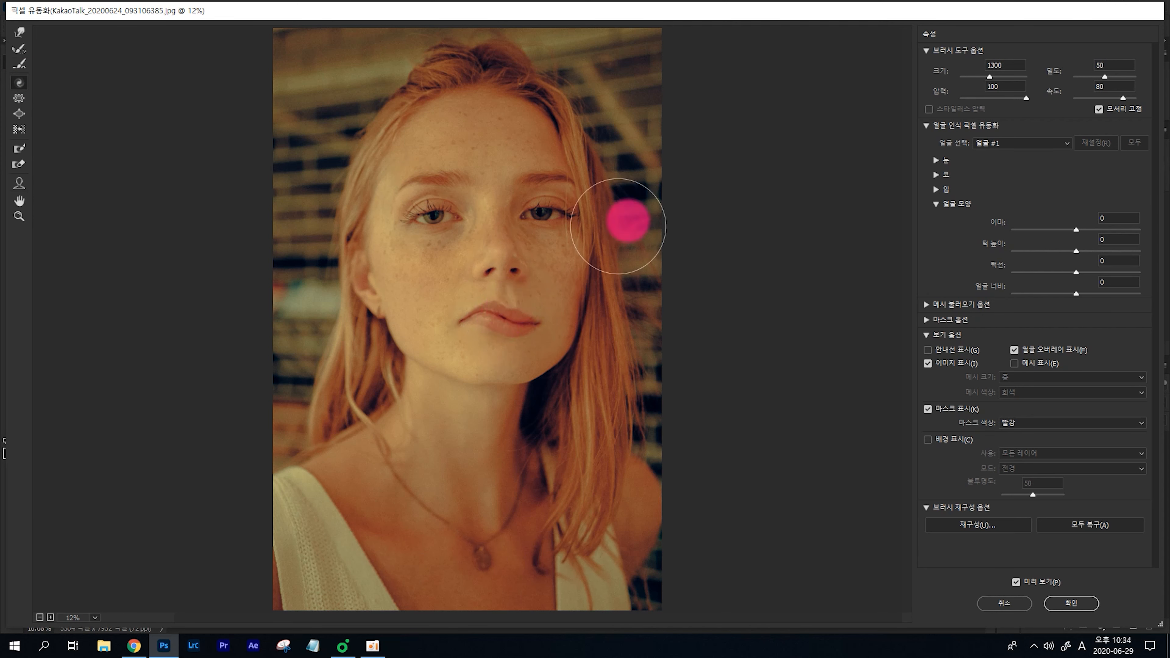
key(ctrl+z)
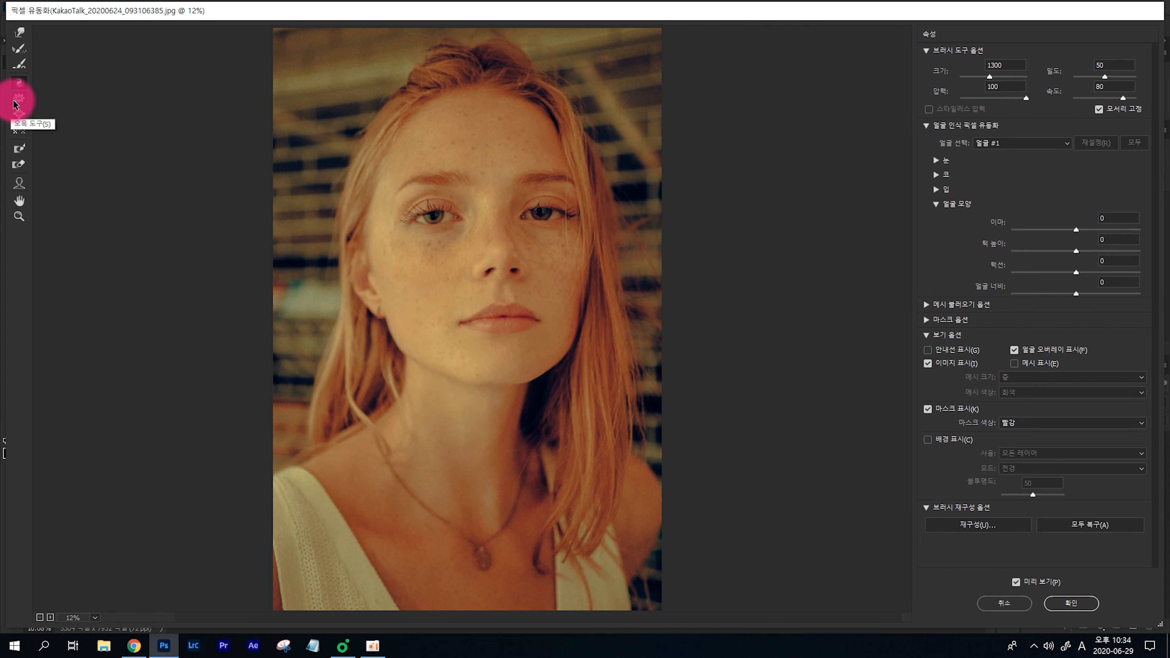
Try shrinking the lips with the Pucker tool at brush size 1700
click(19, 98)
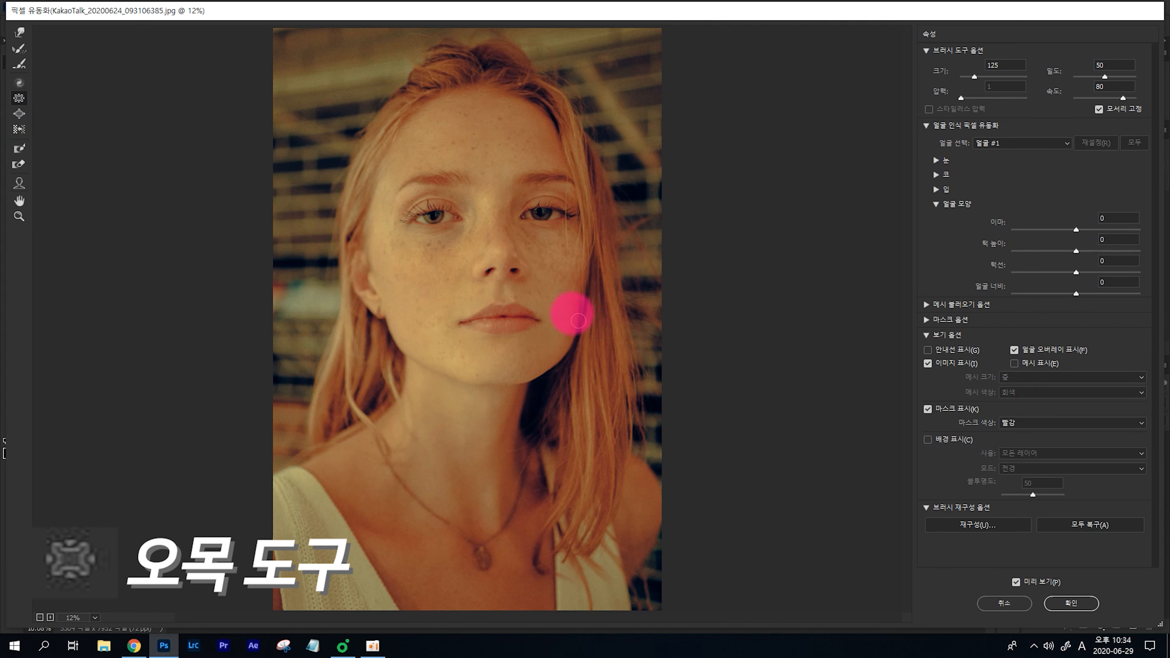
key(bracketright)
key(bracketright)
key(bracketright)
key(bracketright)
key(bracketright)
key(bracketright)
key(bracketright)
key(bracketright)
key(bracketright)
key(bracketright)
key(bracketright)
key(bracketright)
key(bracketright)
key(bracketright)
key(bracketright)
key(bracketright)
key(bracketright)
key(bracketright)
key(bracketright)
key(bracketright)
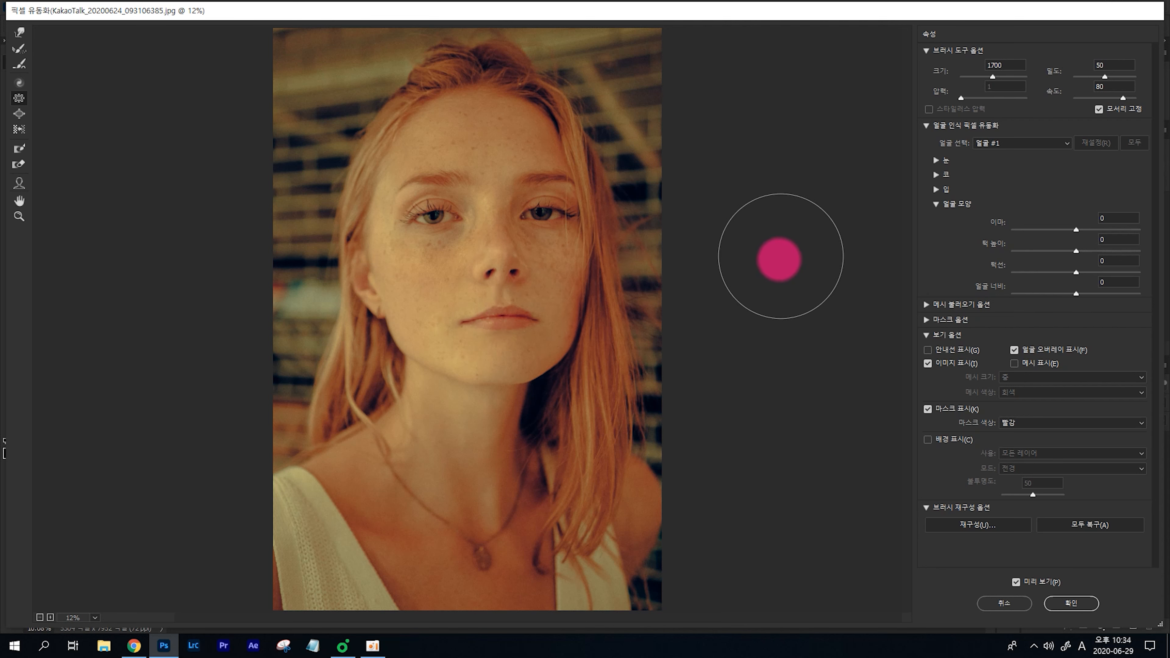
Try enlarging the lips with the Bloat tool at brush size 1600, and undo the change
click(19, 113)
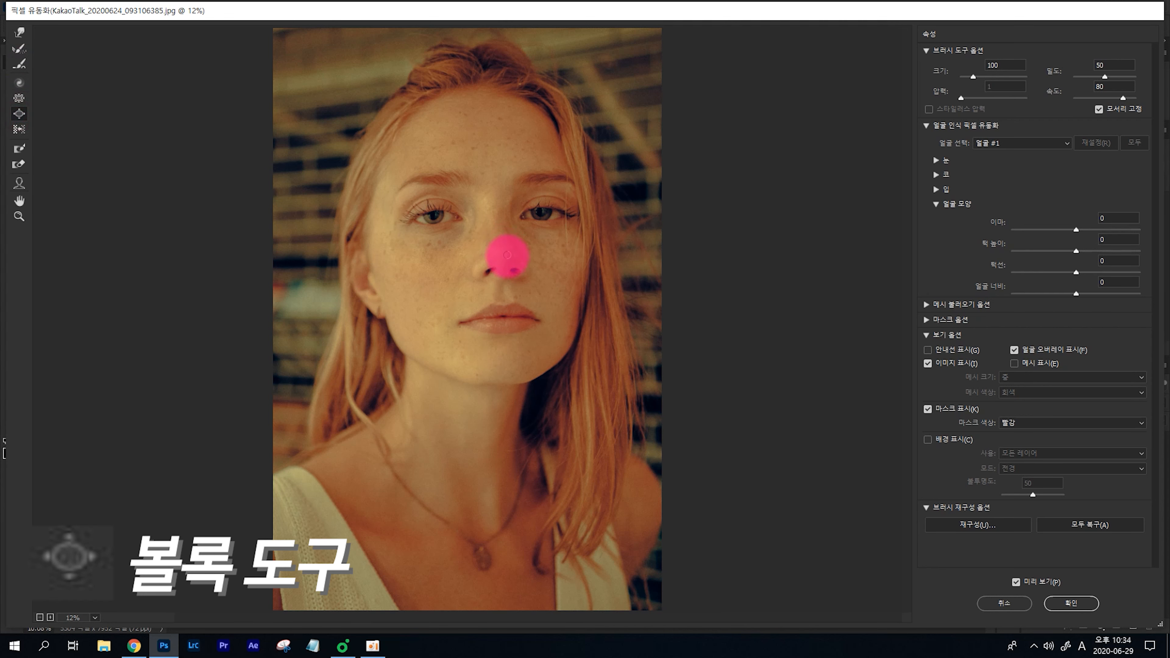
key(])
key(])
key(])
key(])
key(])
key(])
key(])
key(])
key(])
key(])
key(])
key(])
key(])
key(])
key(])
key(])
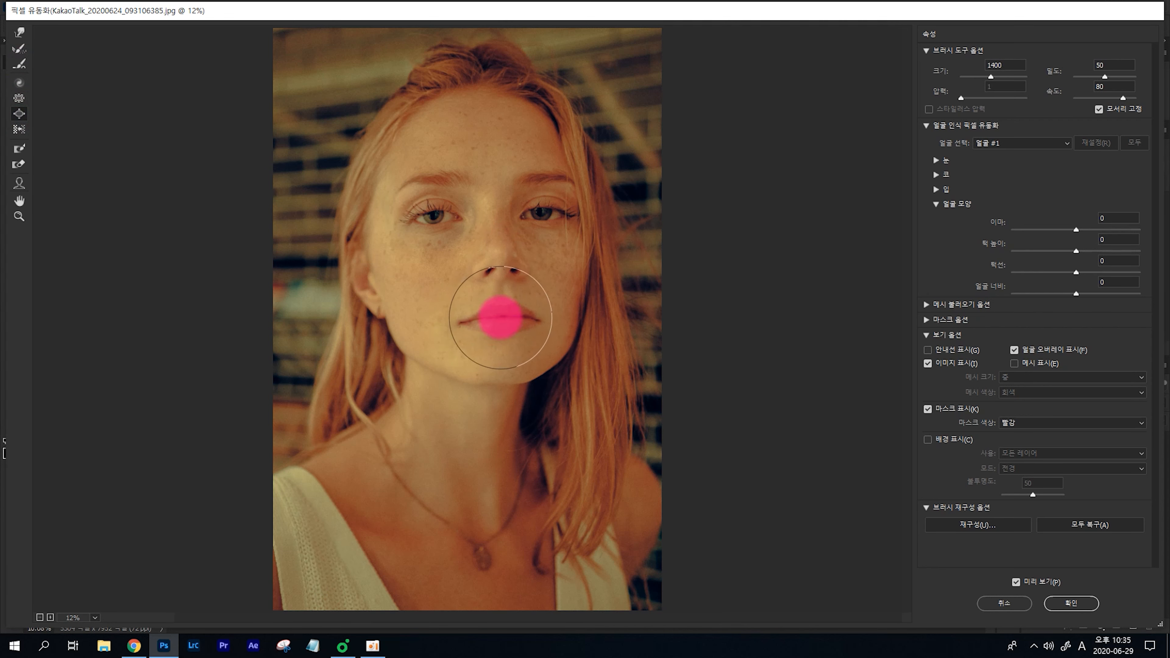
drag(497, 317, 501, 319)
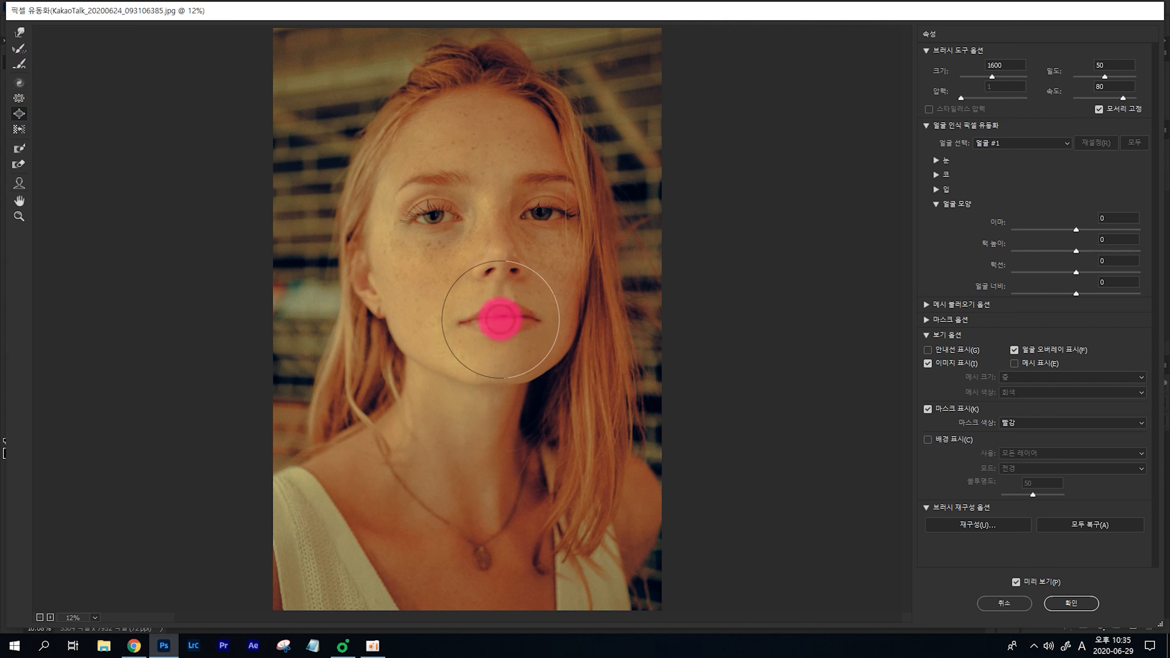
key(ctrl+z)
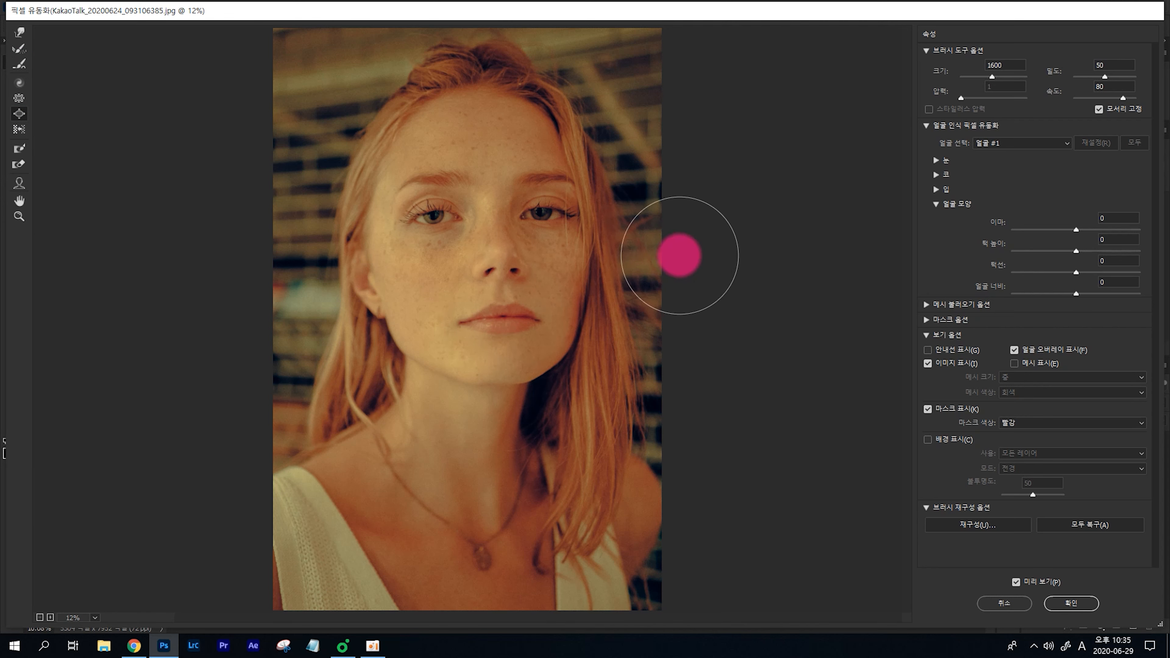
Try the Pucker tool at brush size 1600 on the bridge of the nose between the eyes
click(20, 100)
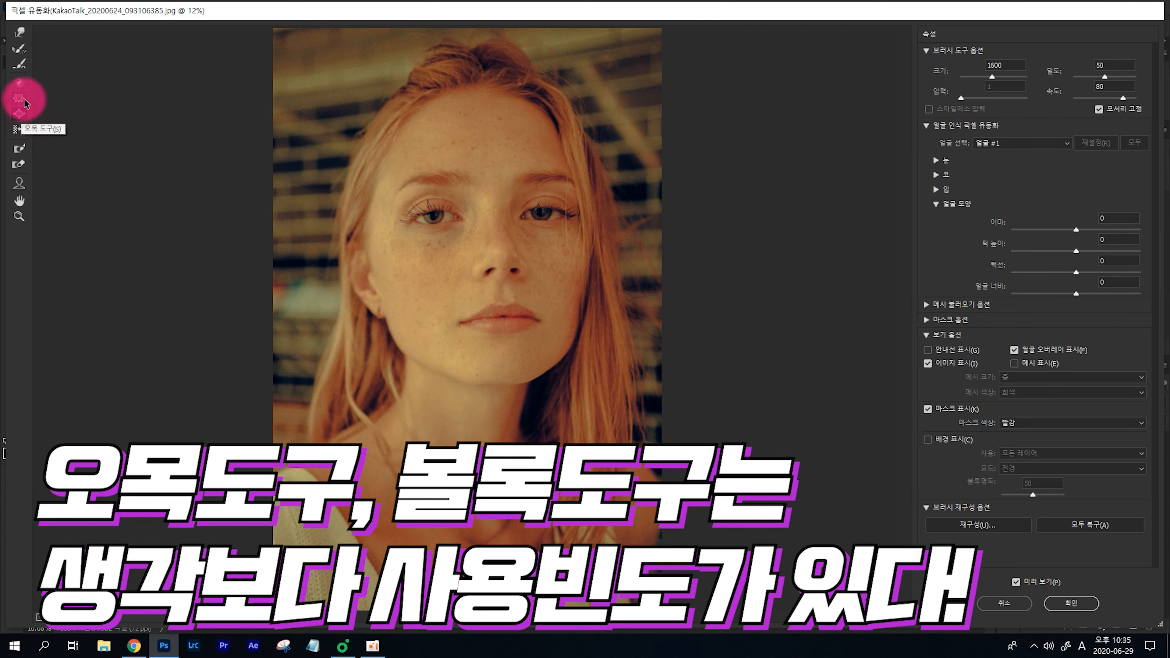
click(22, 114)
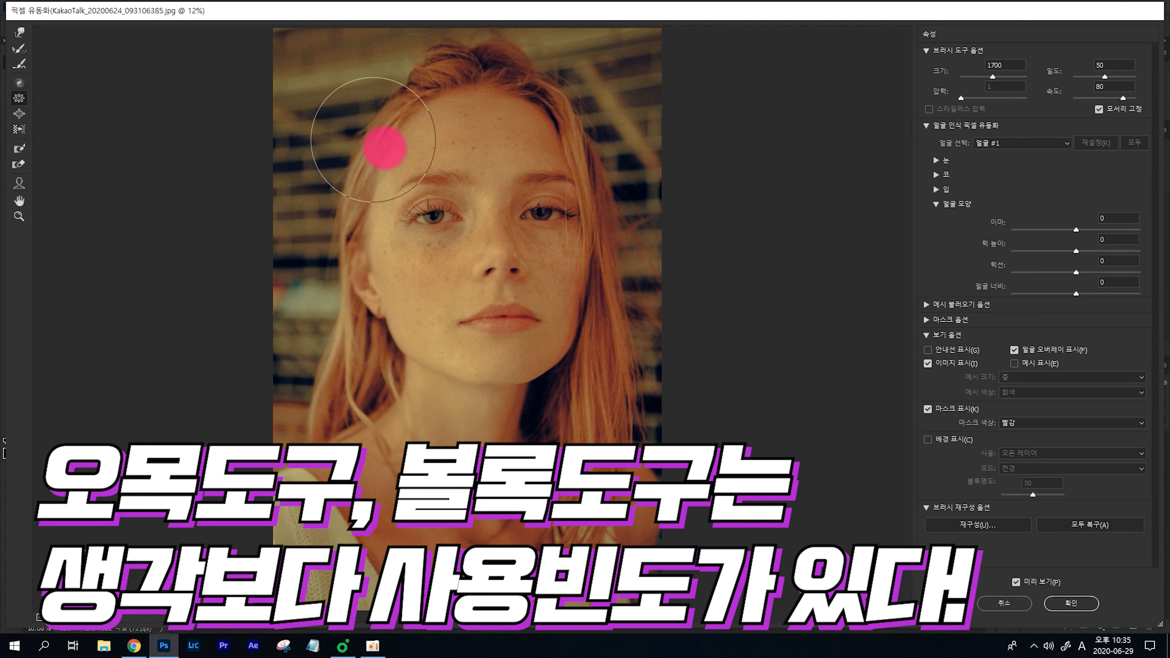
key(bracketleft)
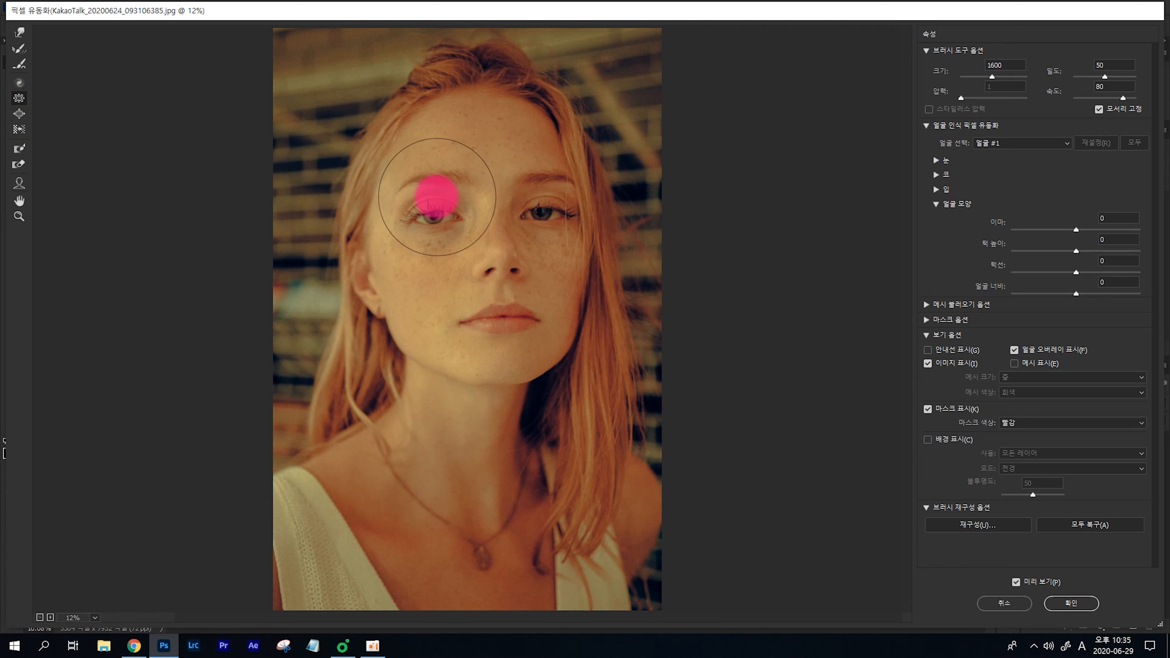
drag(479, 218, 480, 221)
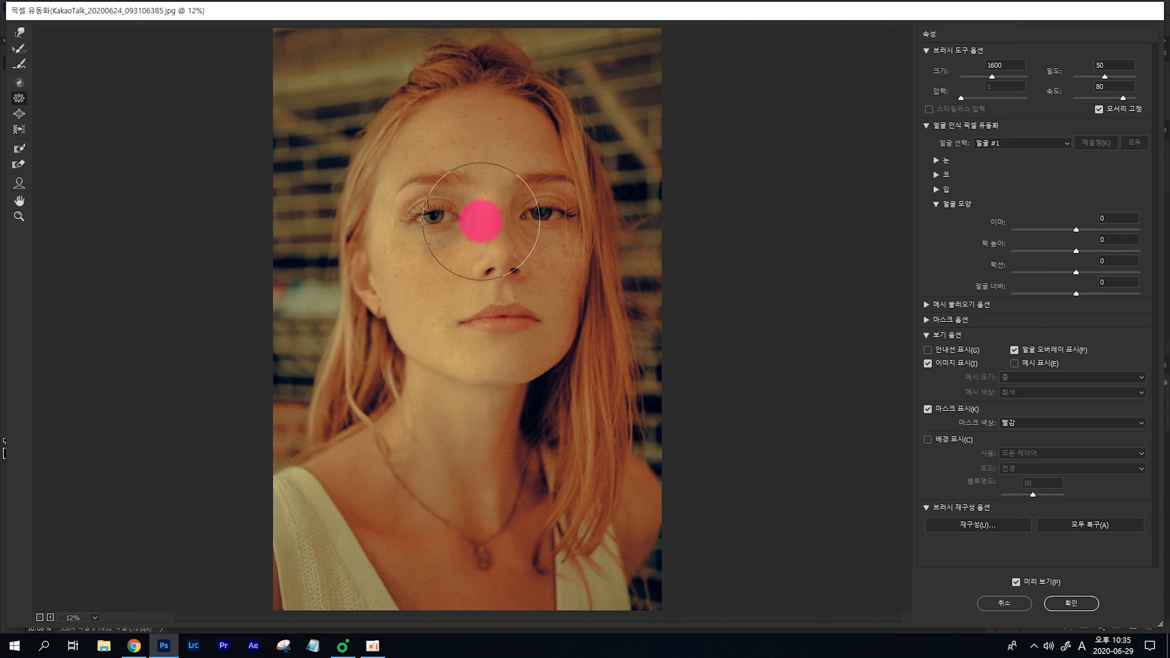
drag(481, 221, 513, 246)
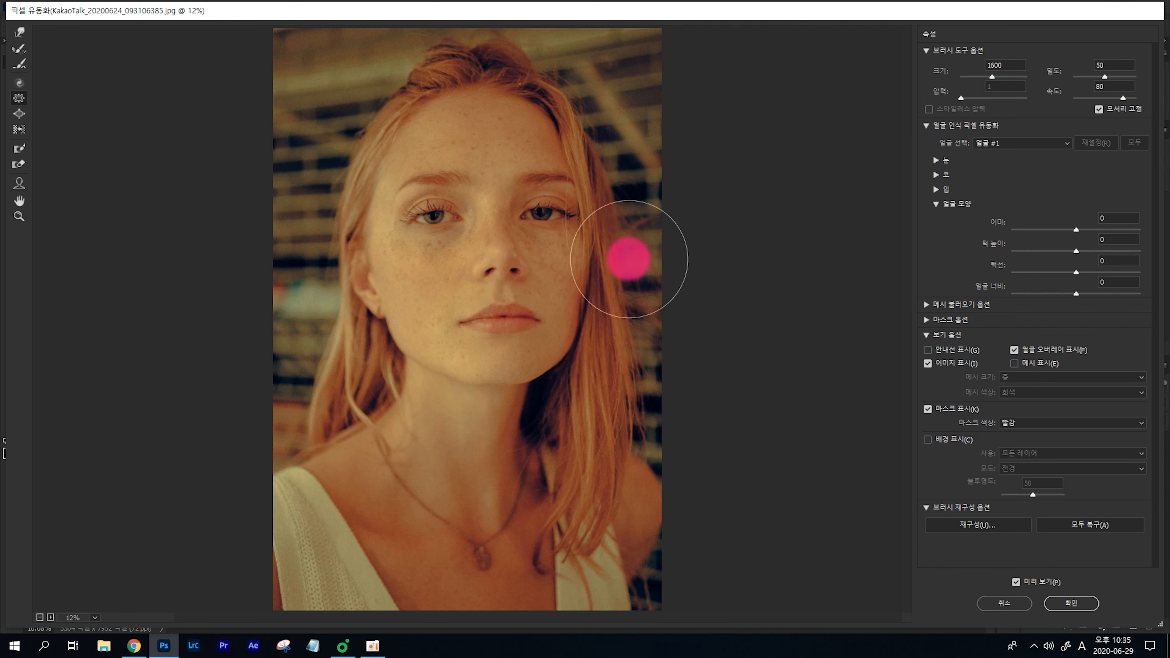
Switch to the Bloat tool and reduce its brush size to 300
click(18, 114)
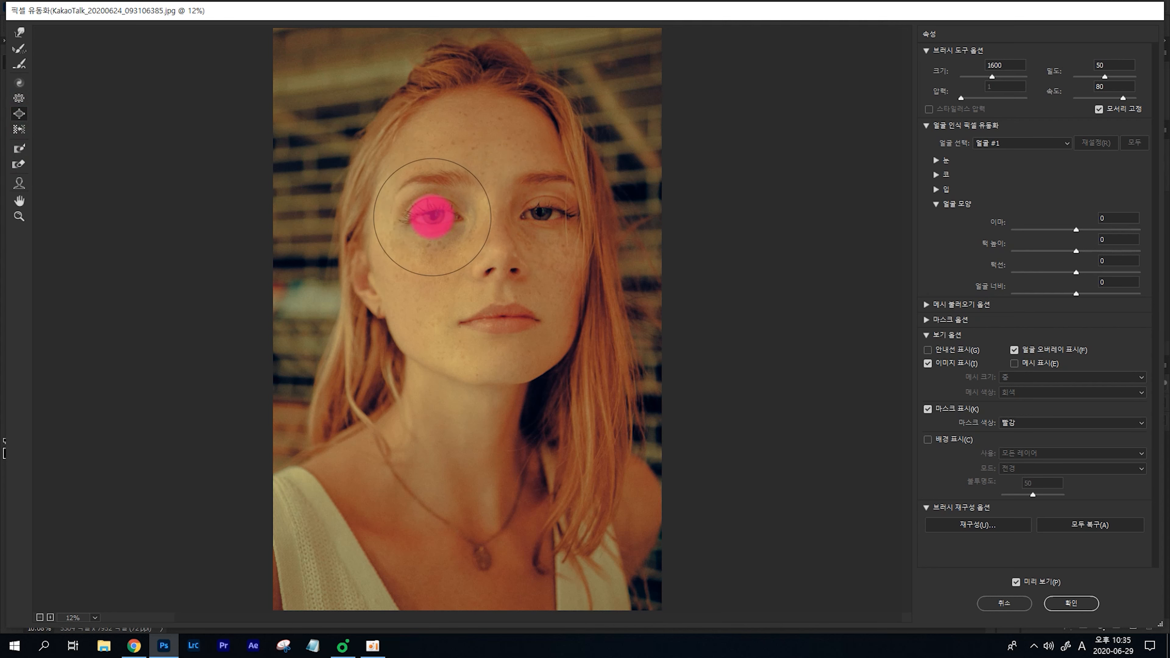
key(bracketleft)
key(bracketleft)
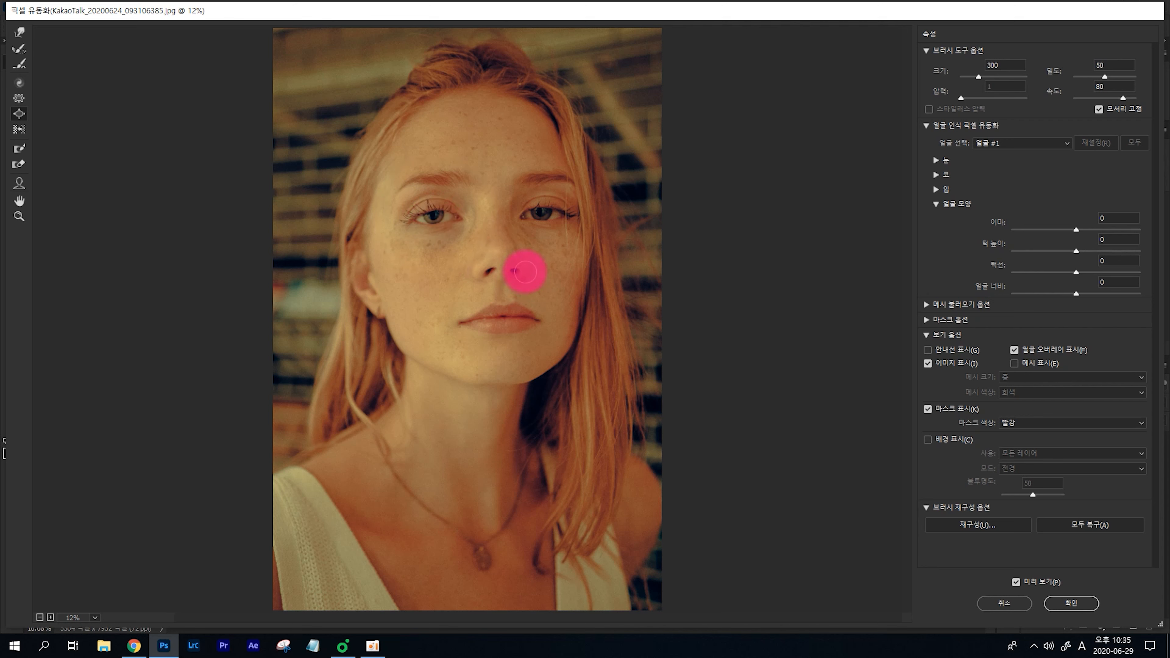
Switch to the Push Left tool and set its brush size to 600
click(18, 129)
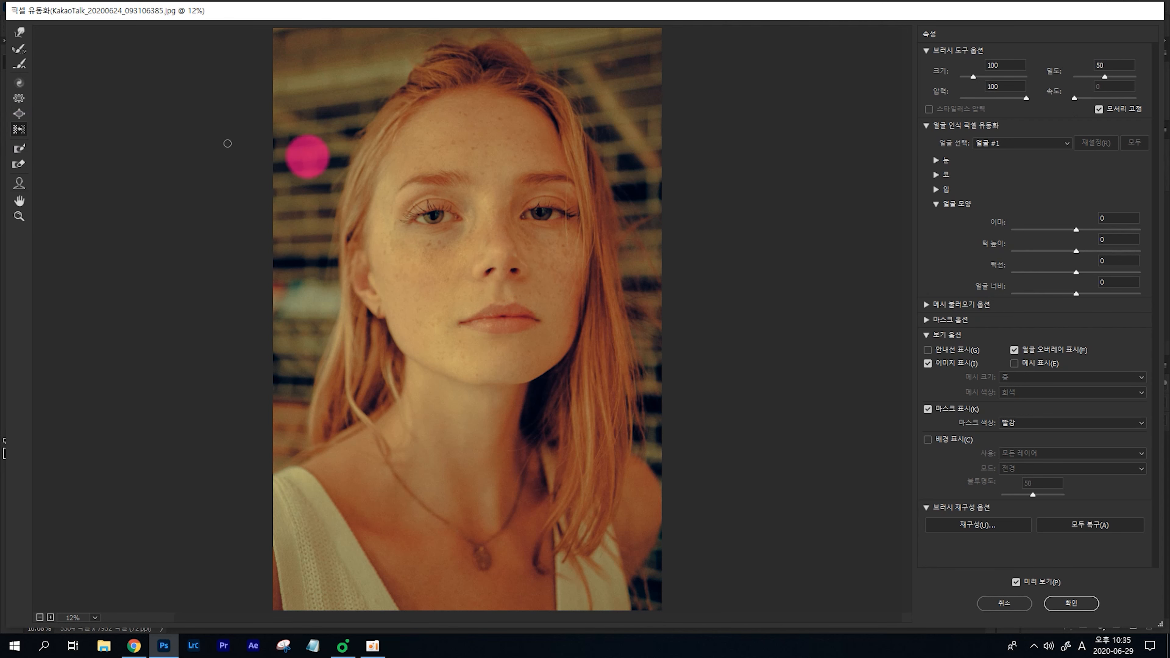
key(bracketright)
key(bracketright)
key(bracketright)
key(bracketright)
key(bracketright)
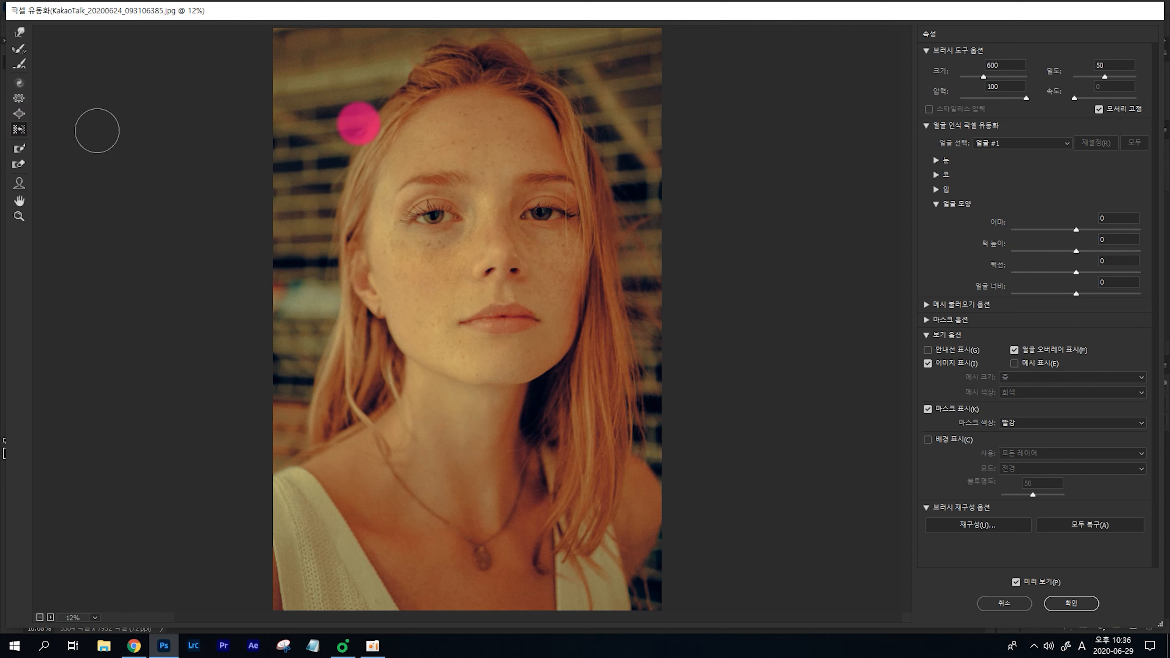
Try masking the eye on the photo's left side with the Freeze Mask tool at brush size 900, and undo the mask edits
click(19, 151)
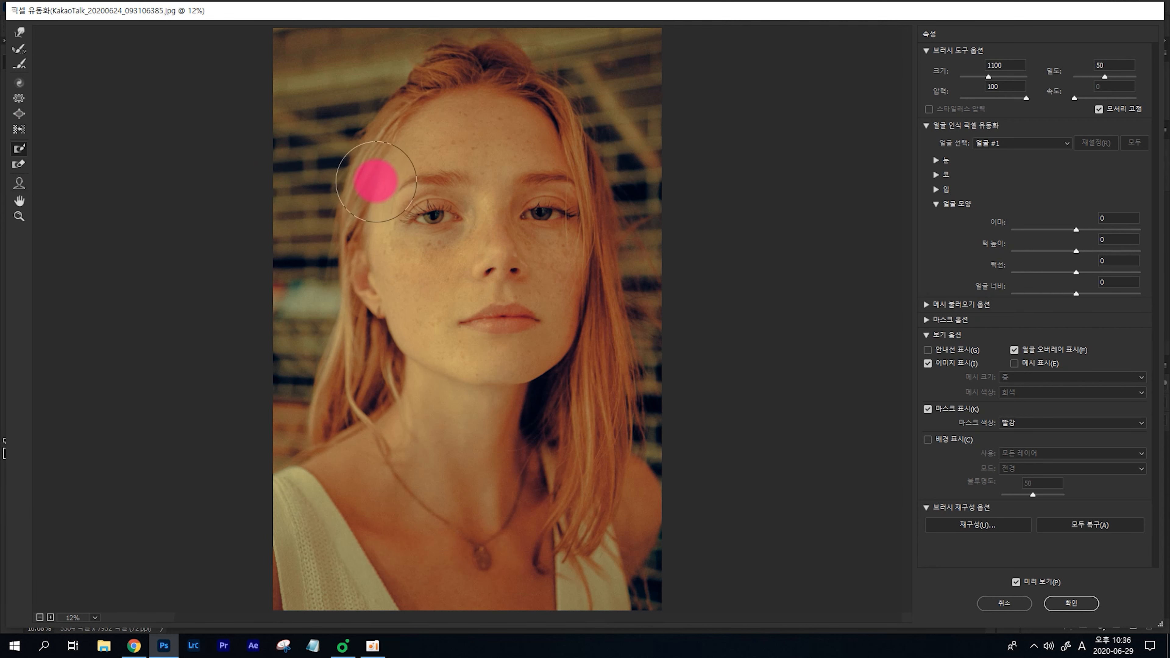
key(bracketleft)
key(bracketleft)
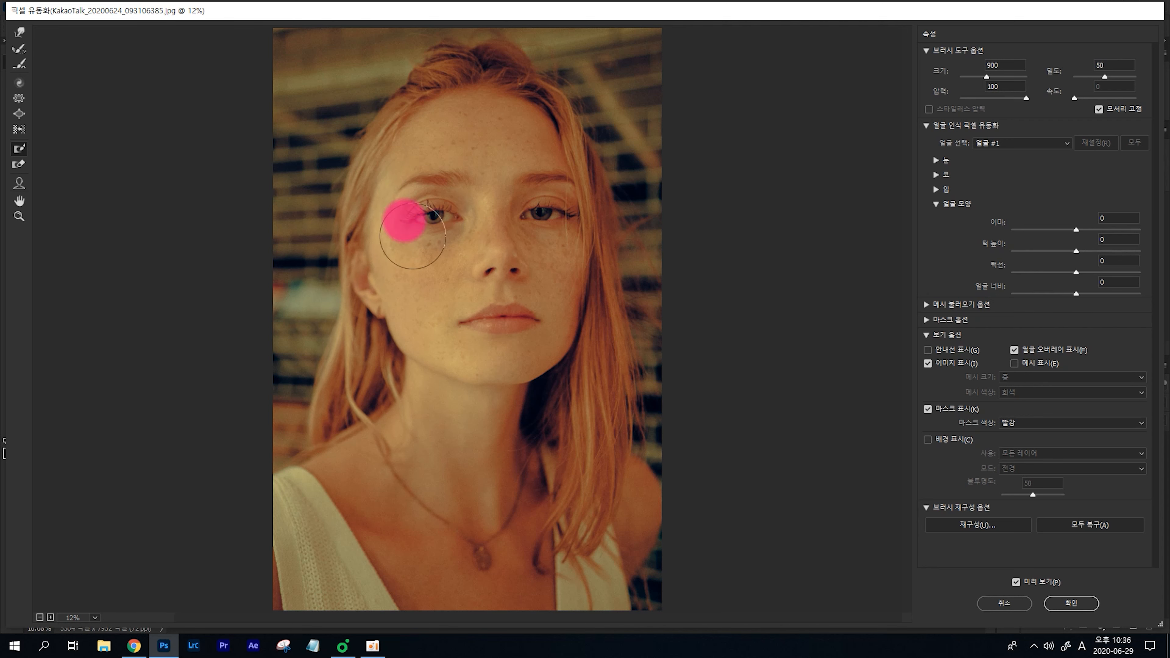
mouse_move(405, 222)
mouse_down()
mouse_move(449, 229)
mouse_move(436, 212)
mouse_move(422, 227)
mouse_move(422, 203)
mouse_move(431, 216)
mouse_move(419, 207)
mouse_move(440, 197)
mouse_move(410, 224)
mouse_up()
click(19, 32)
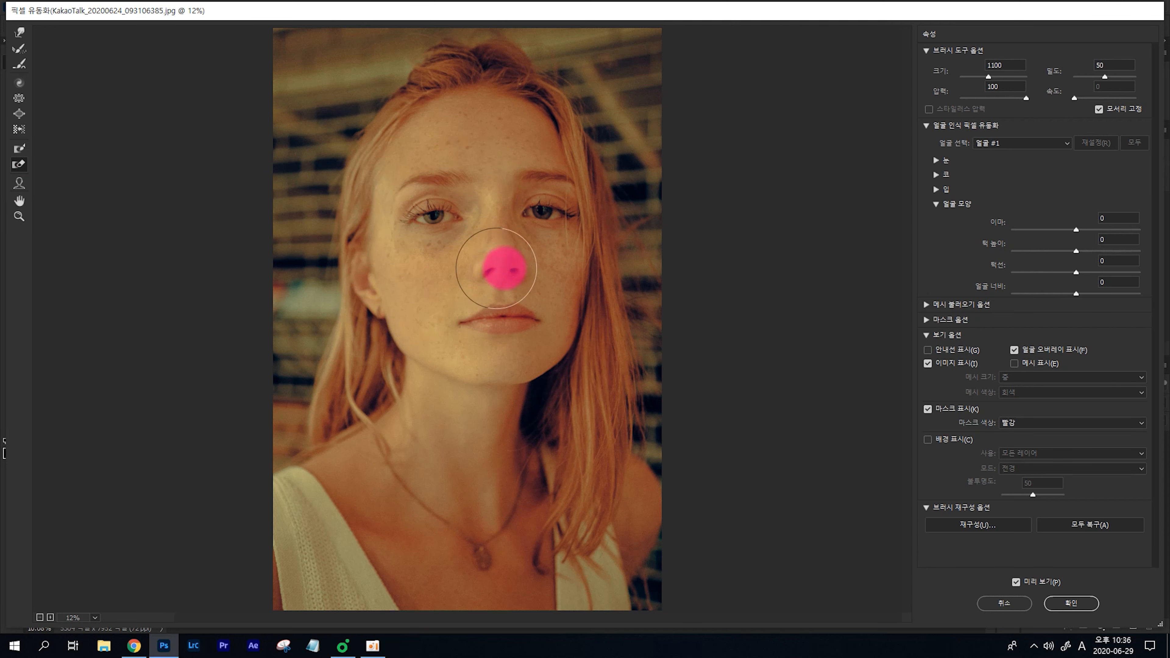
key(ctrl+alt+z)
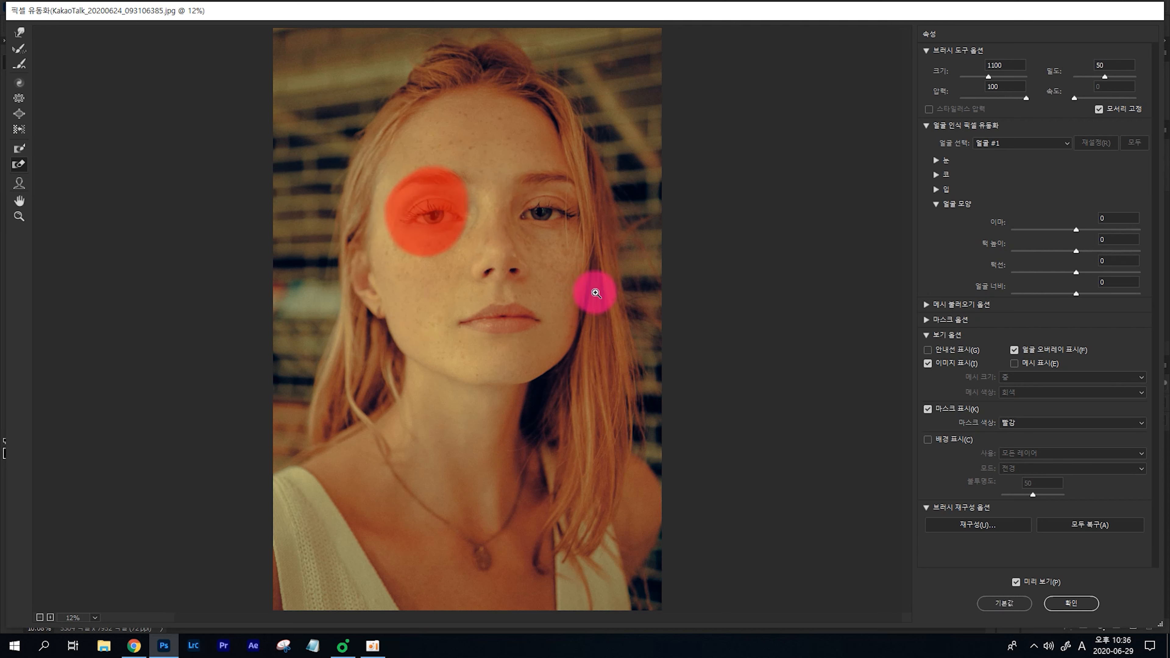
key(ctrl+alt+z)
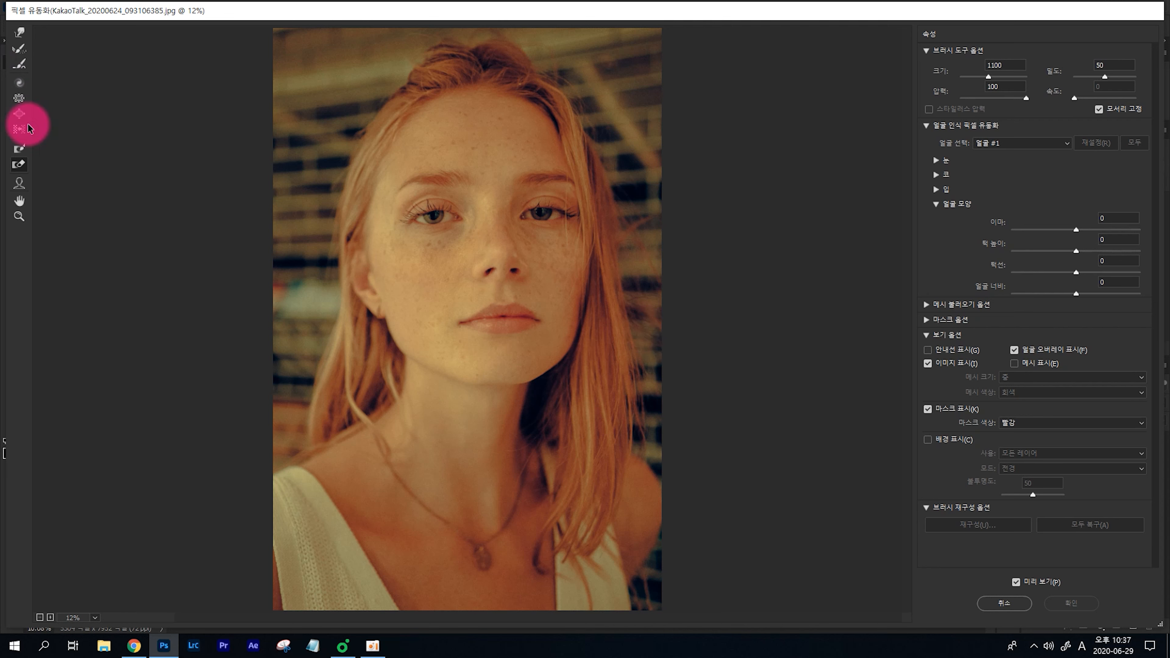
Try the Freeze Mask tool on the background along the photo's left edge, and restore the whole image
click(19, 148)
mouse_move(288, 217)
mouse_down()
mouse_move(311, 194)
mouse_move(282, 407)
mouse_move(301, 288)
mouse_move(292, 114)
mouse_move(287, 223)
mouse_move(339, 78)
mouse_move(243, 407)
mouse_move(335, 251)
mouse_move(292, 188)
mouse_move(365, 123)
mouse_move(211, 351)
mouse_move(259, 287)
mouse_up()
click(19, 33)
key(d)
click(1083, 523)
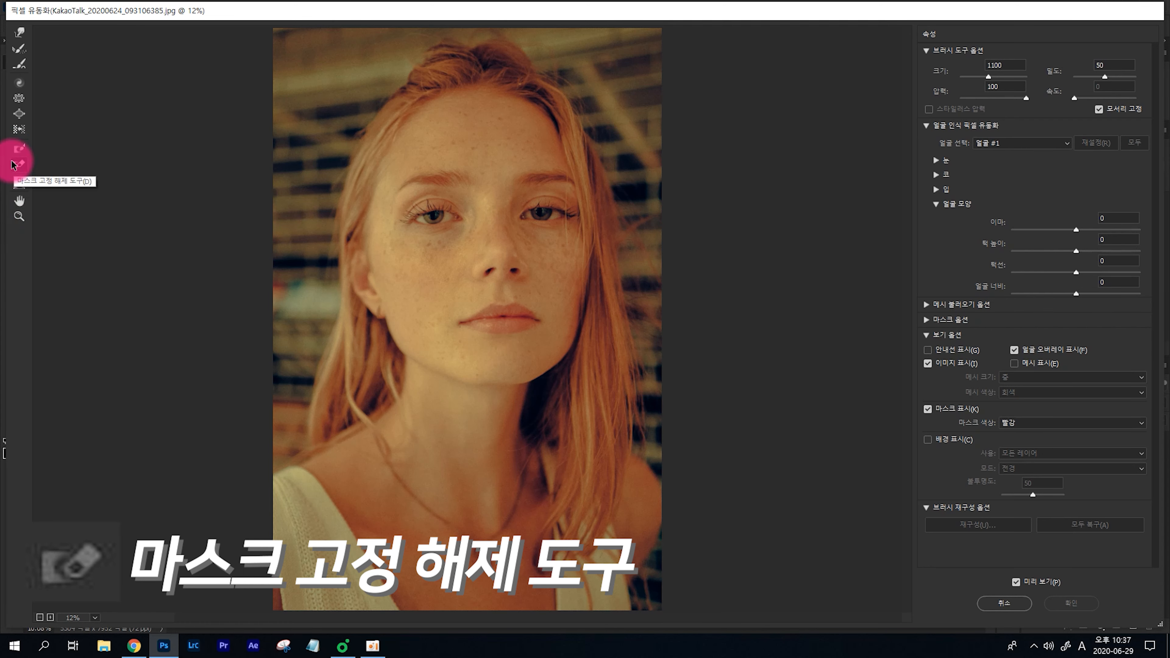
Paint a vertical frozen strip over the background beside the hair on the photo's left side, using Freeze Mask at brush size 900
key(bracketleft)
key(bracketleft)
mouse_move(322, 104)
mouse_down()
mouse_move(295, 183)
mouse_move(305, 177)
mouse_up()
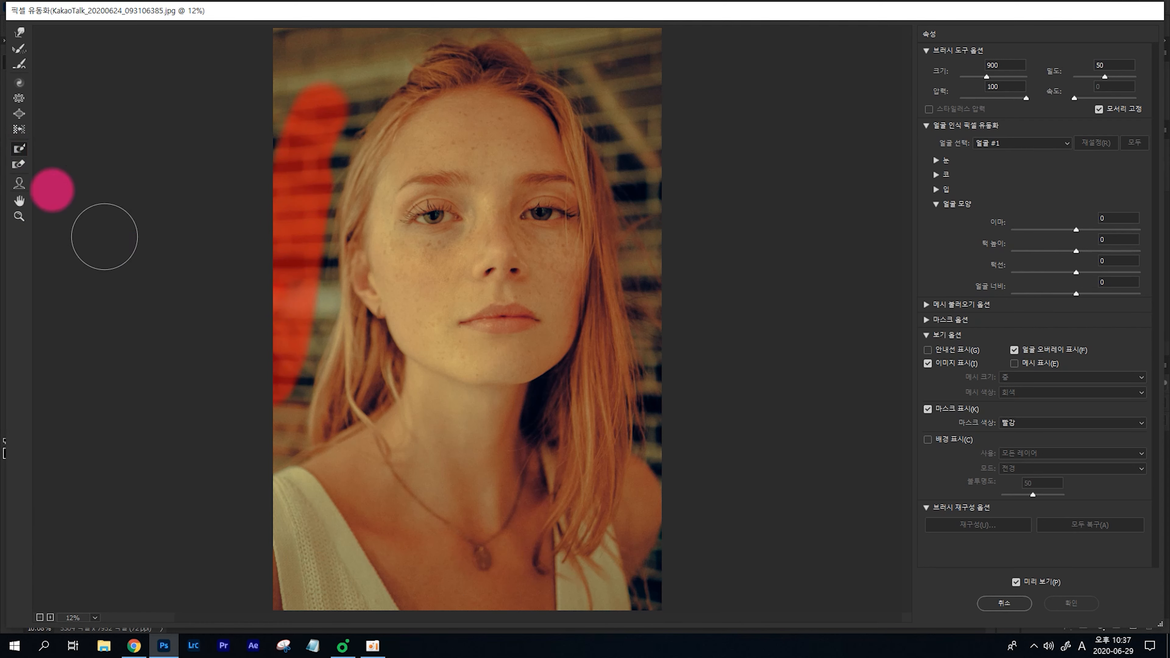
Erase the frozen background strip with the Thaw Mask tool at brush size 1100
click(19, 165)
mouse_move(322, 79)
mouse_down()
mouse_move(279, 202)
mouse_move(352, 125)
mouse_up()
mouse_move(274, 385)
mouse_down()
mouse_move(264, 277)
mouse_move(251, 344)
mouse_move(255, 335)
mouse_up()
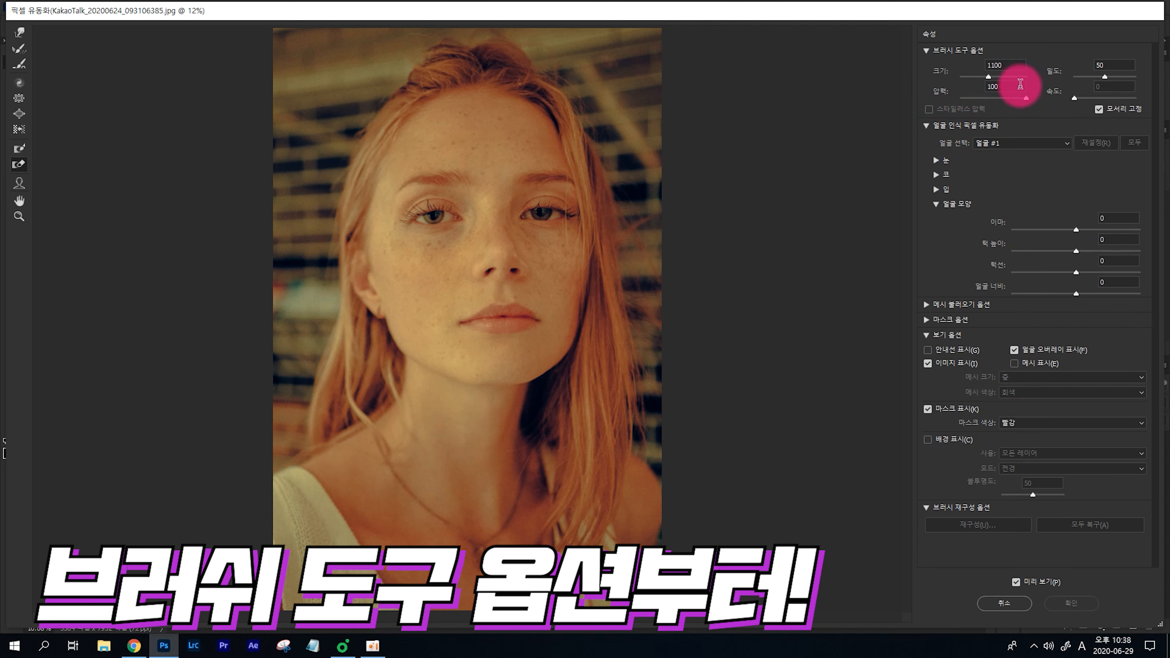
Switch to the Forward Warp tool, and vary its brush size by shrinking it to 900 and enlarging it to 1200
key([)
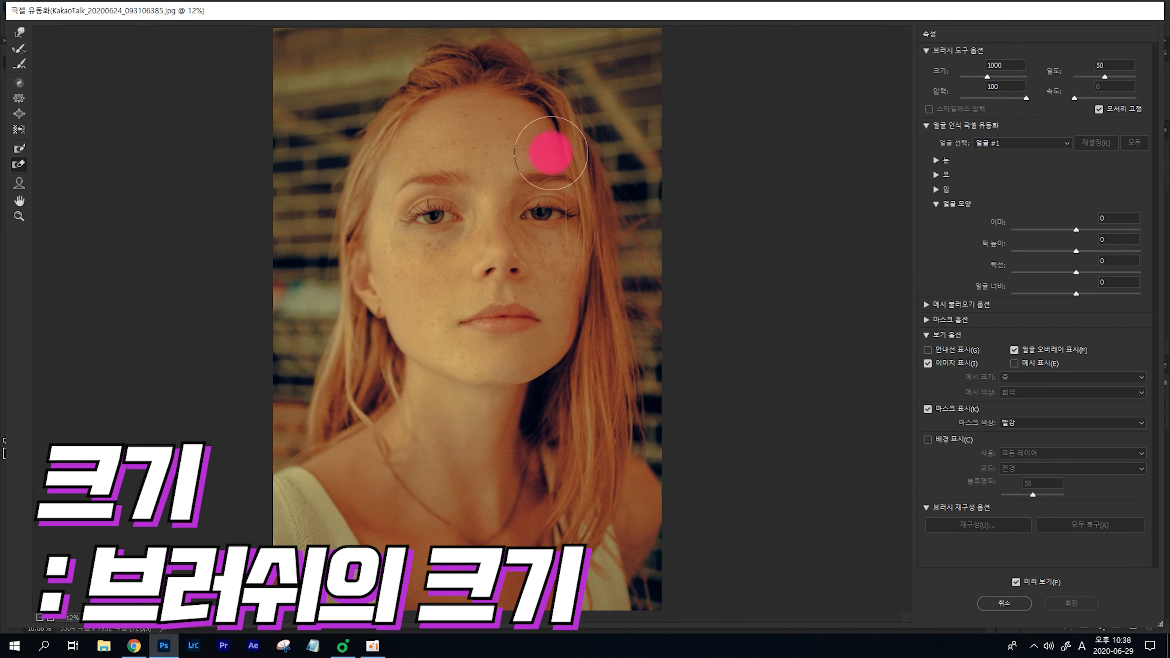
key(w)
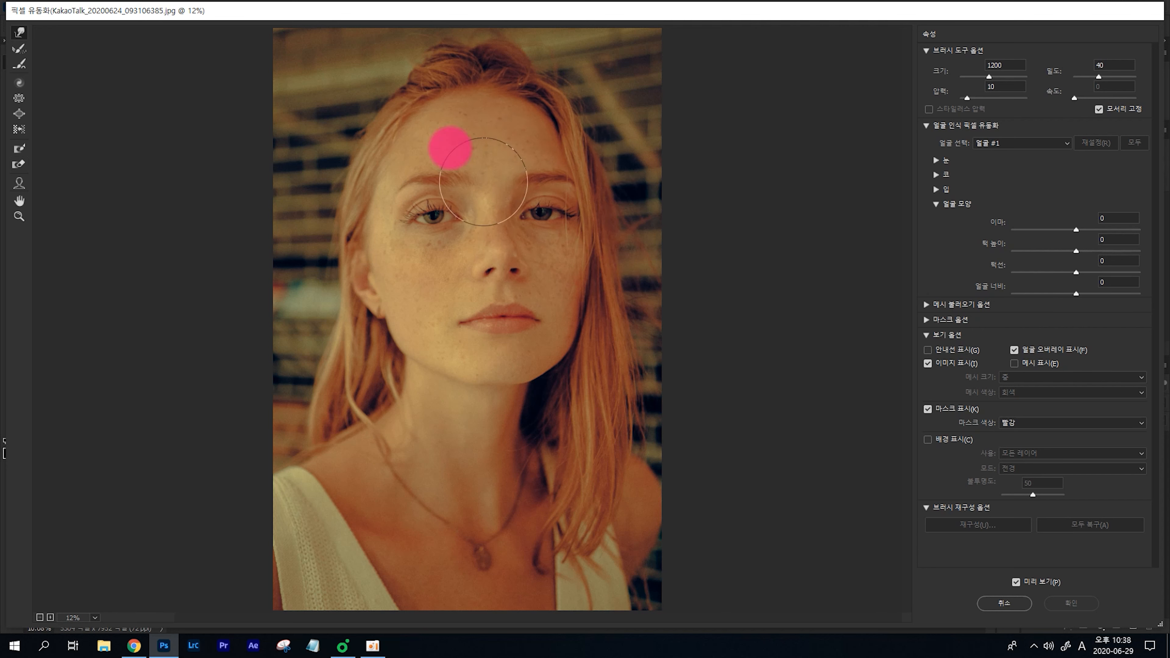
key(bracketleft)
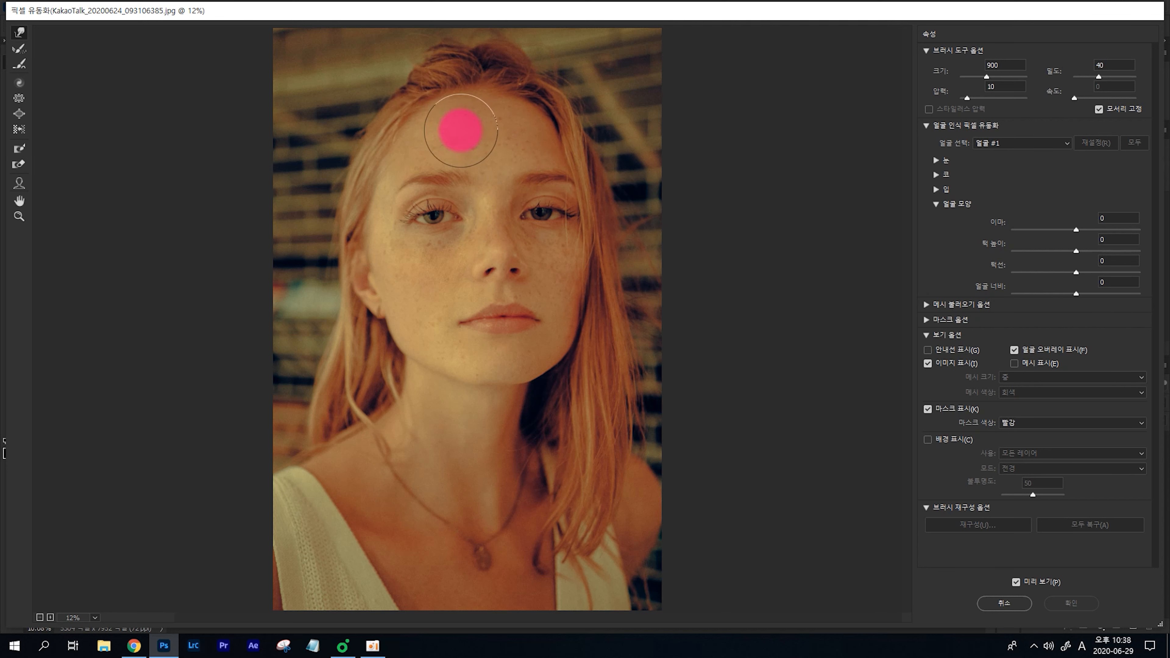
key(bracketright)
key(bracketright)
key(bracketright)
key(bracketright)
key(bracketright)
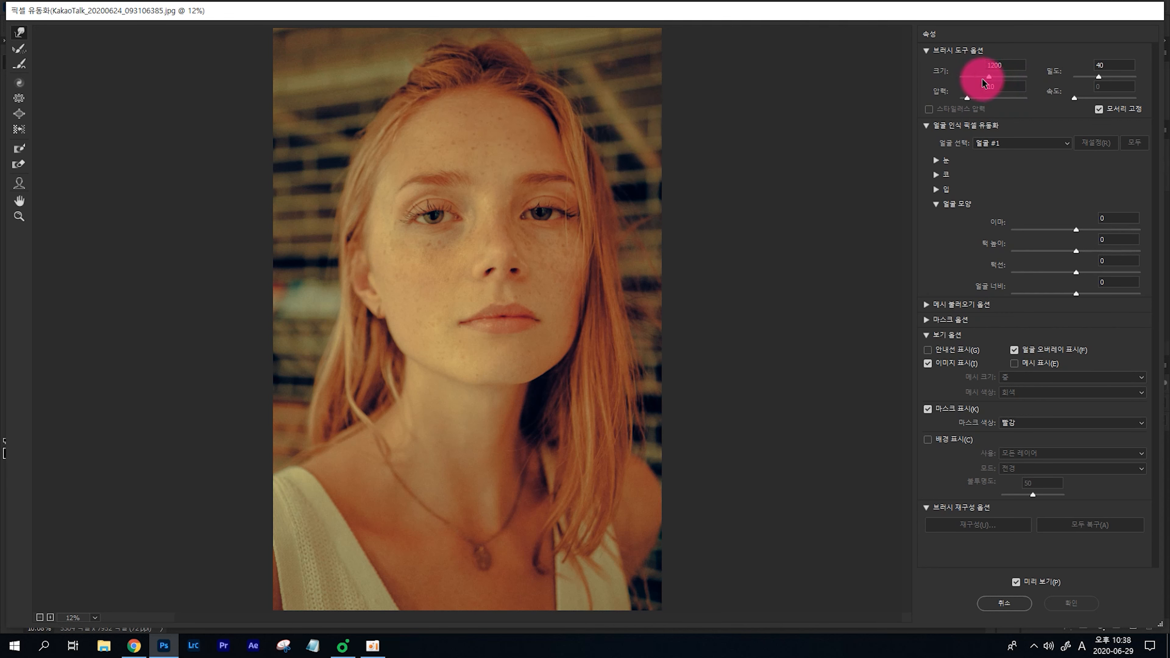
Set the Forward Warp brush size to 908, and step it through 1300 down to 500
drag(975, 79, 986, 78)
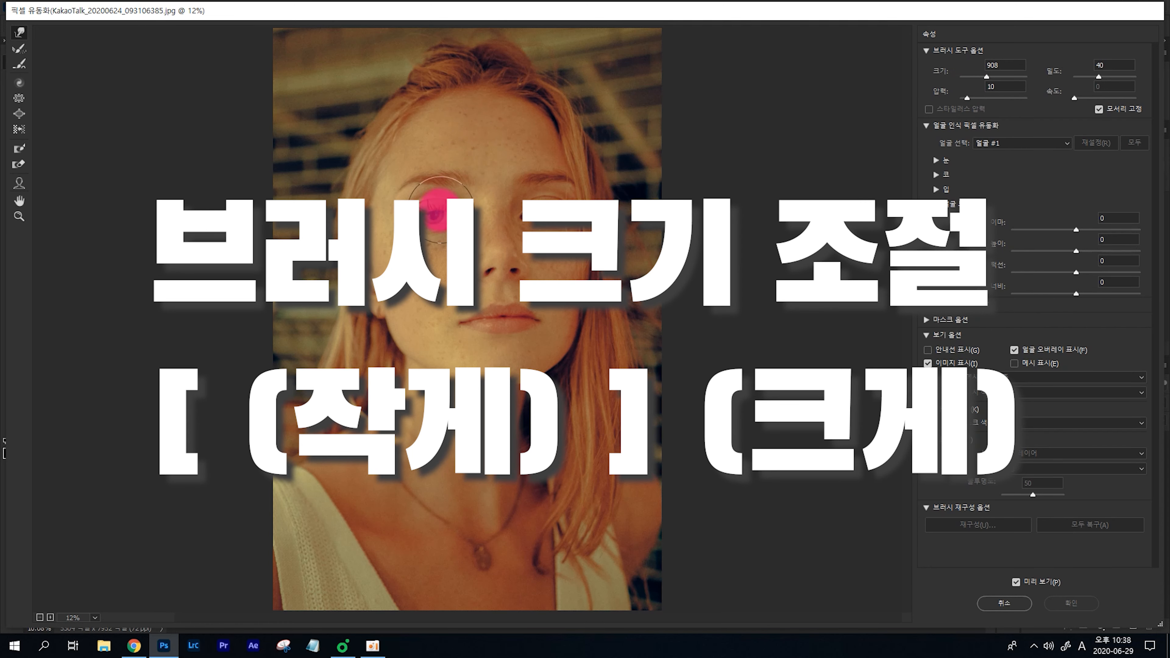
key(bracketleft)
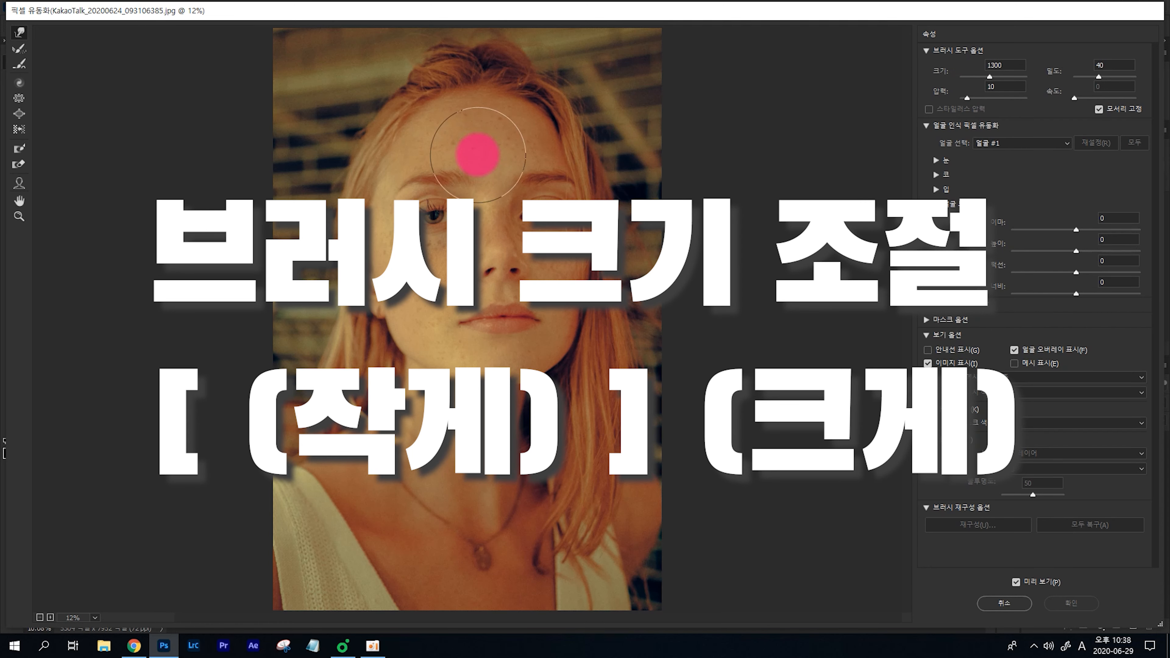
key(bracketleft)
key(bracketleft)
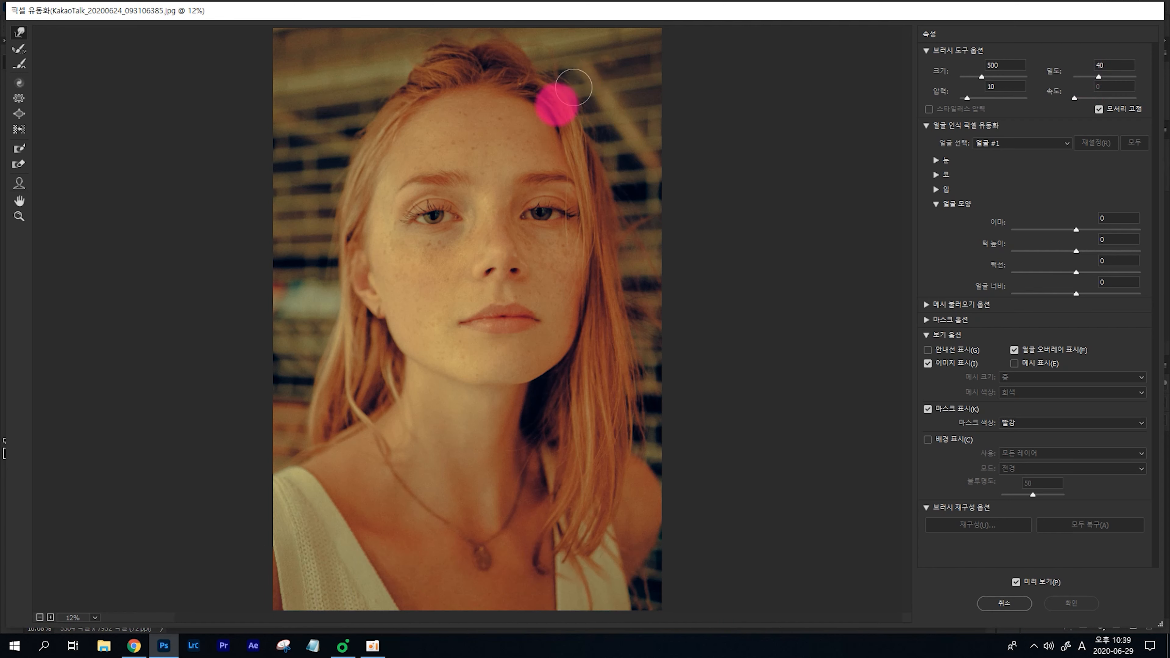
Try pushing the eye on the photo's left side upward at brush size 700 and density 0, and restore the image
key(bracketright)
key(bracketright)
drag(1099, 77, 1069, 77)
drag(432, 211, 430, 181)
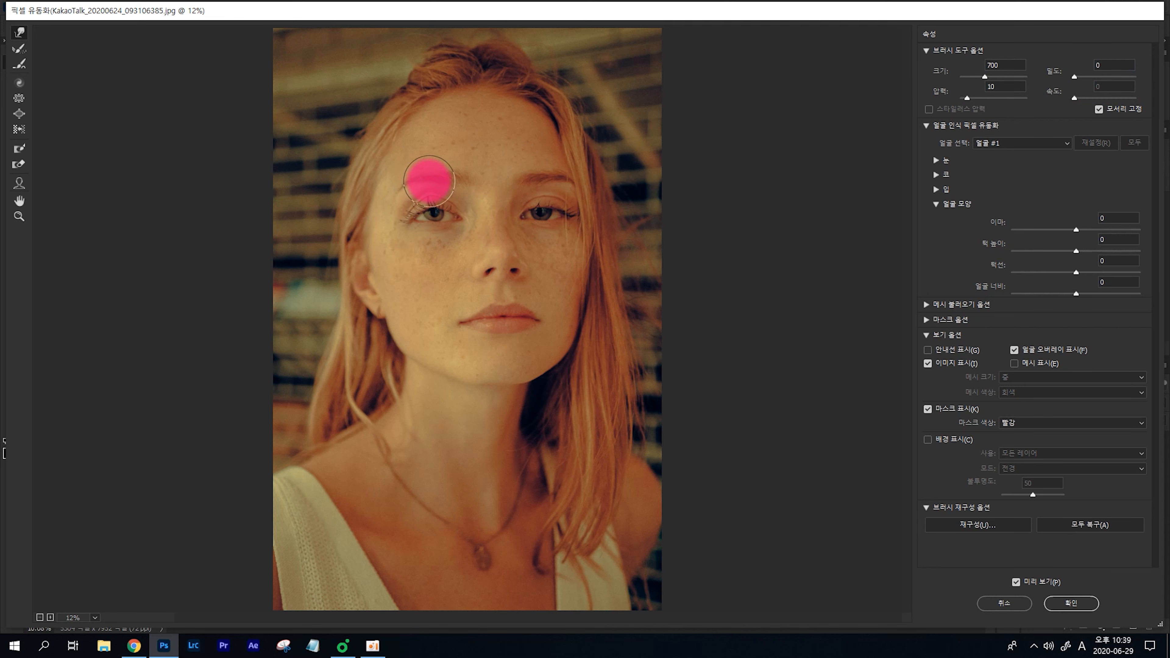
drag(426, 246, 427, 178)
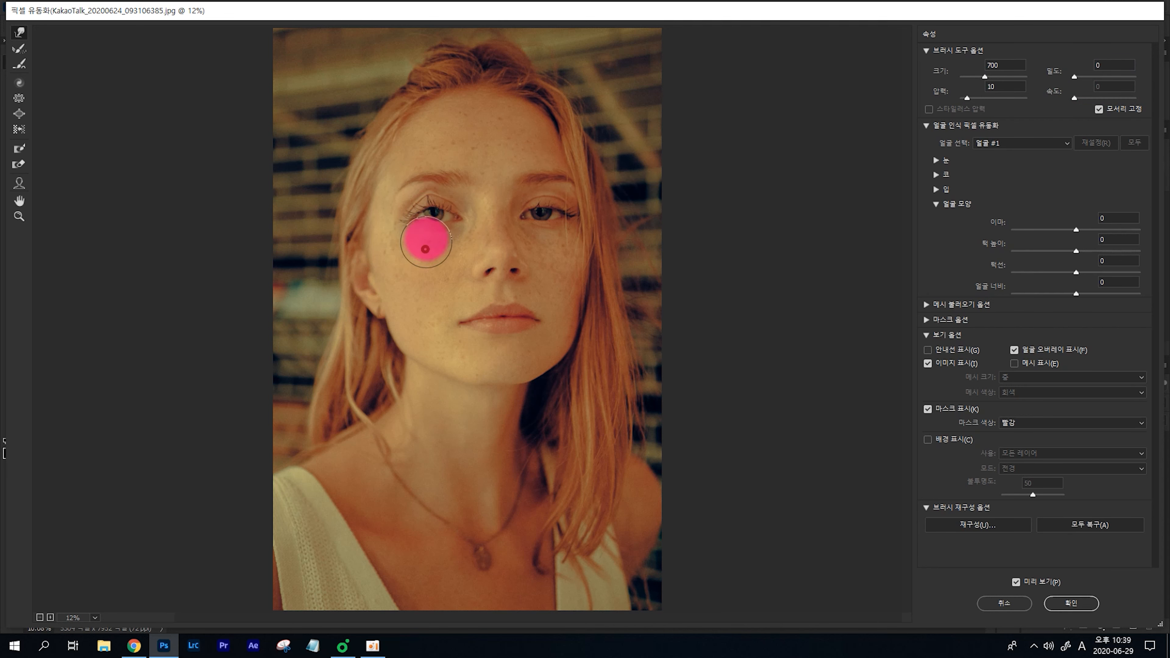
drag(425, 245, 428, 182)
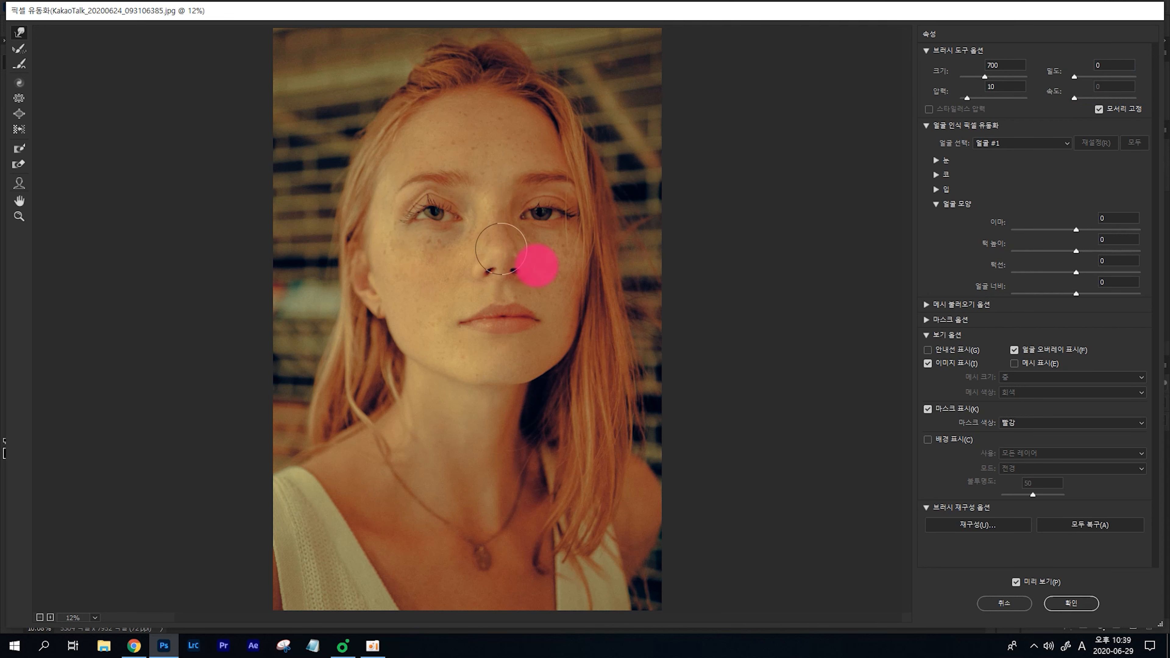
click(1088, 524)
Try warping the same eye and eyebrow upward at brush density 100, and restore the image
drag(1124, 76, 1140, 74)
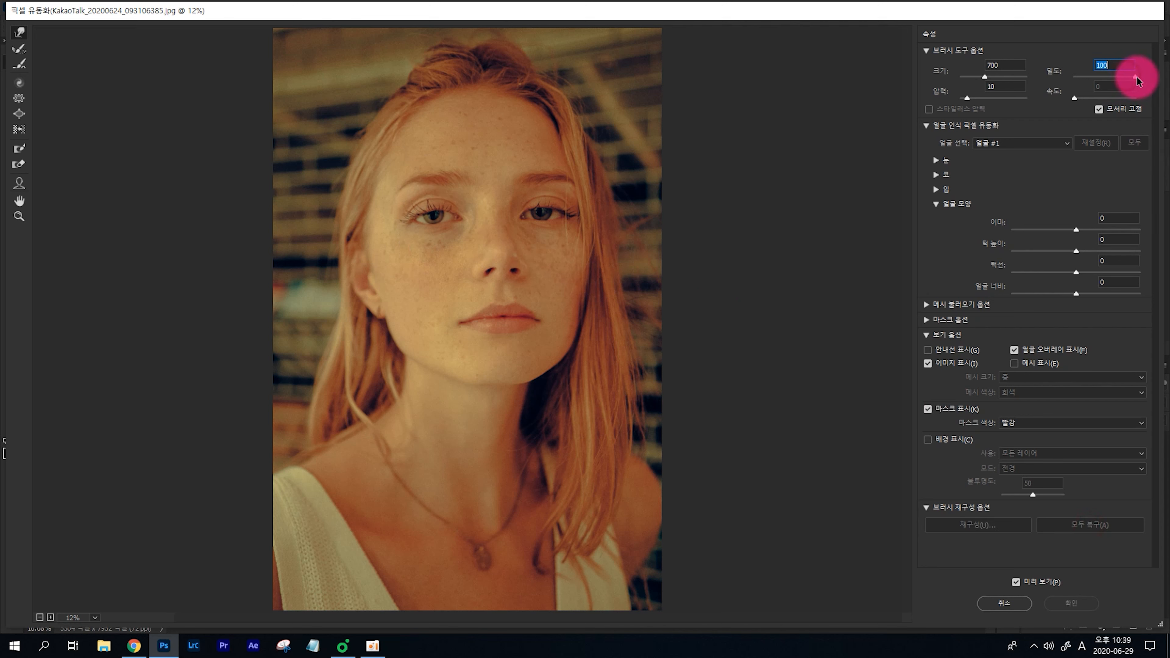
mouse_move(373, 222)
mouse_down()
mouse_move(439, 242)
mouse_move(434, 162)
mouse_move(430, 254)
mouse_move(433, 144)
mouse_move(417, 219)
mouse_move(425, 257)
mouse_move(431, 143)
mouse_up()
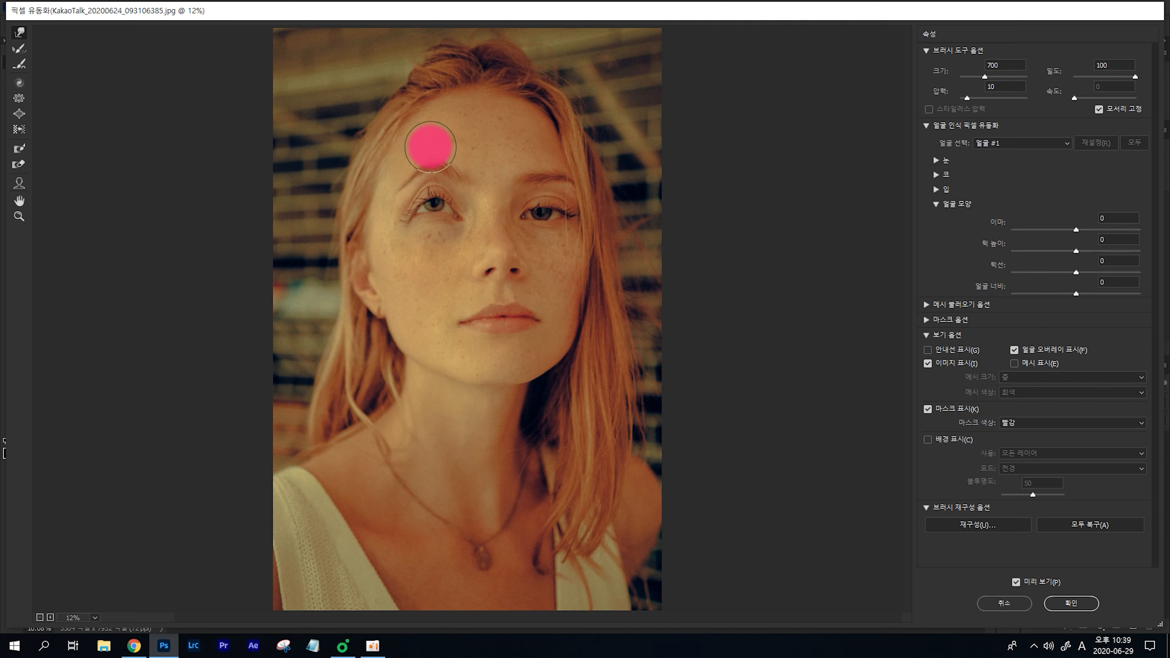
click(1092, 527)
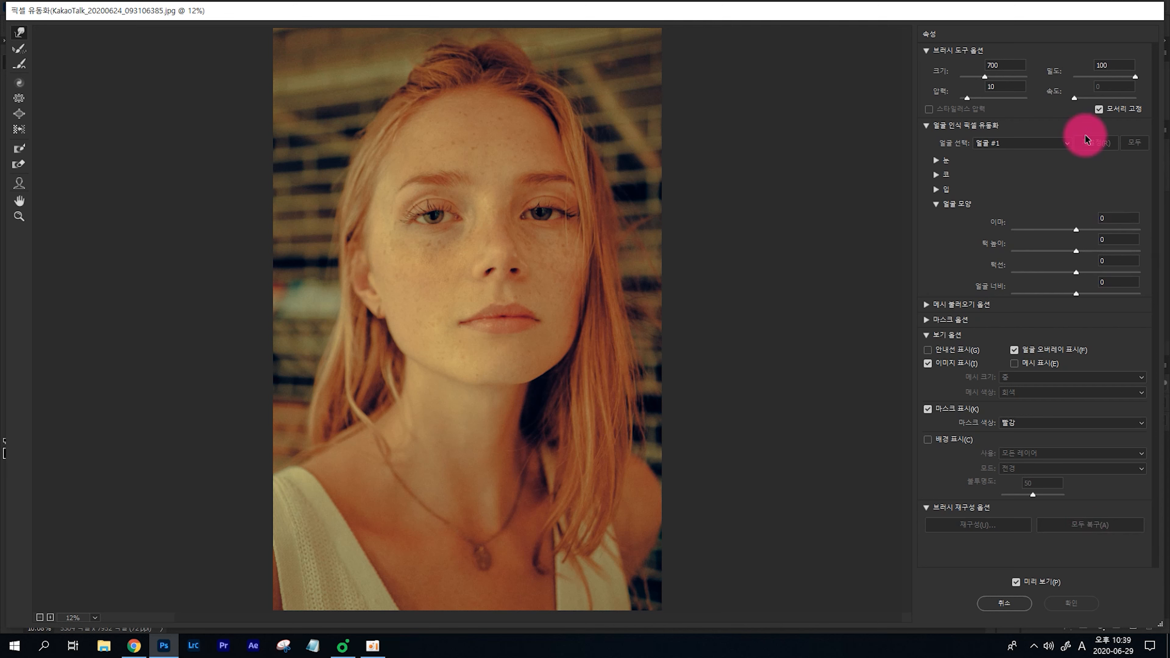
Set the Forward Warp brush density to 40 and its pressure to 100
click(1116, 61)
text(40)
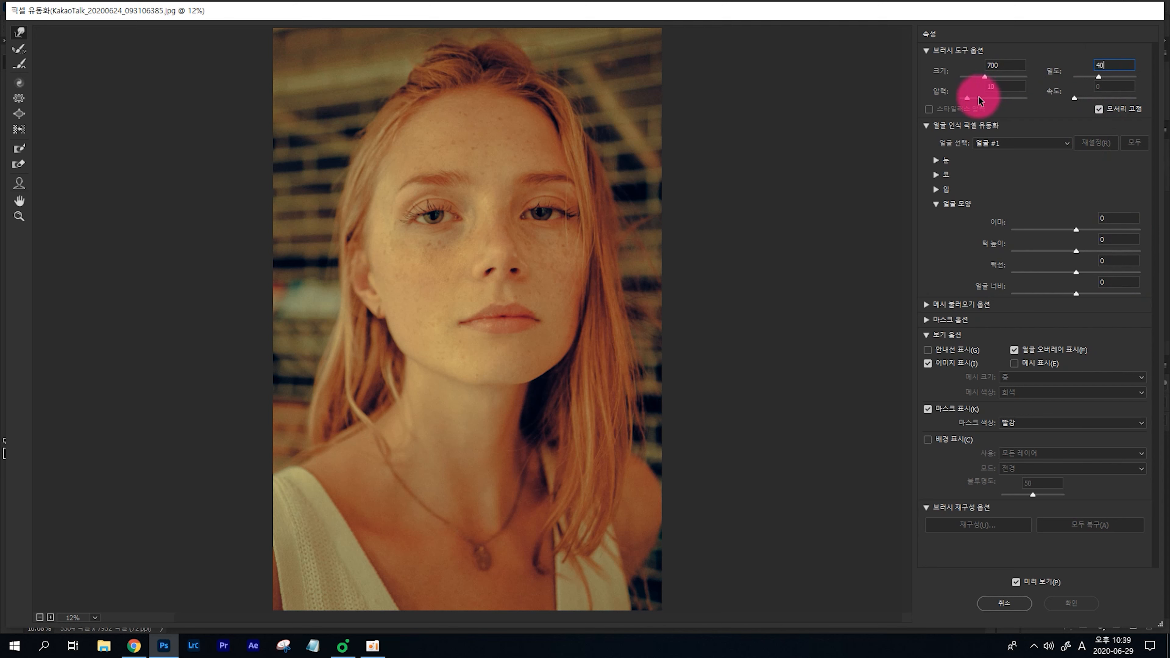
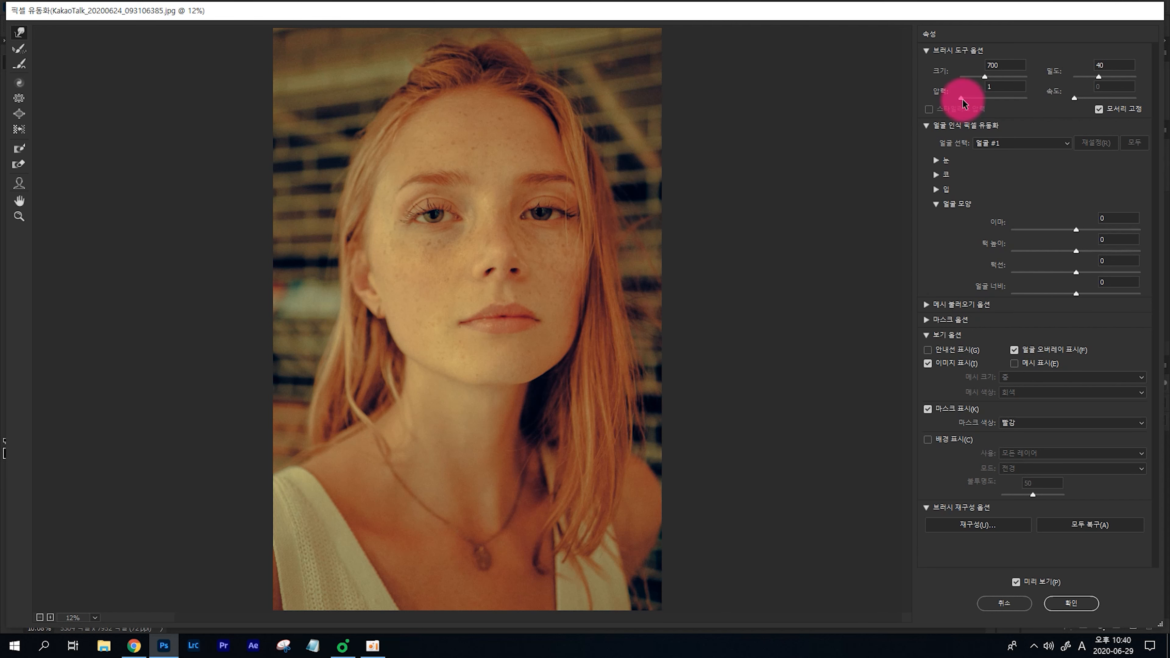
drag(1002, 98, 1039, 94)
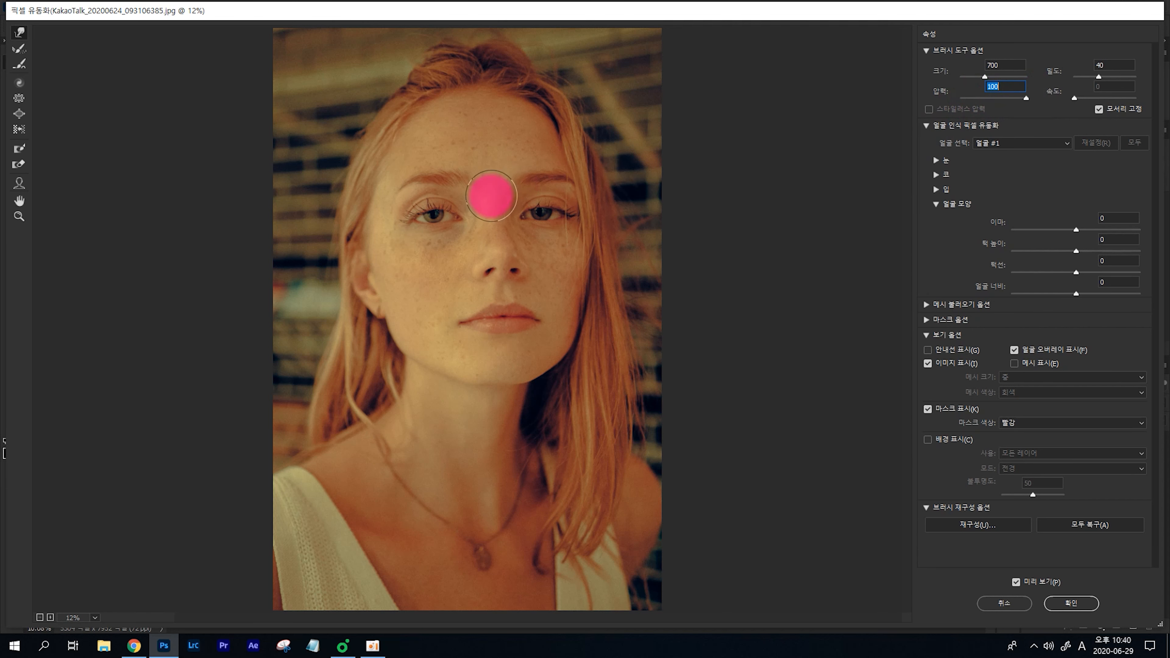
Try pulling the eye on the photo's left side up into the forehead at pressure 100, and restore the image
drag(435, 252, 449, 173)
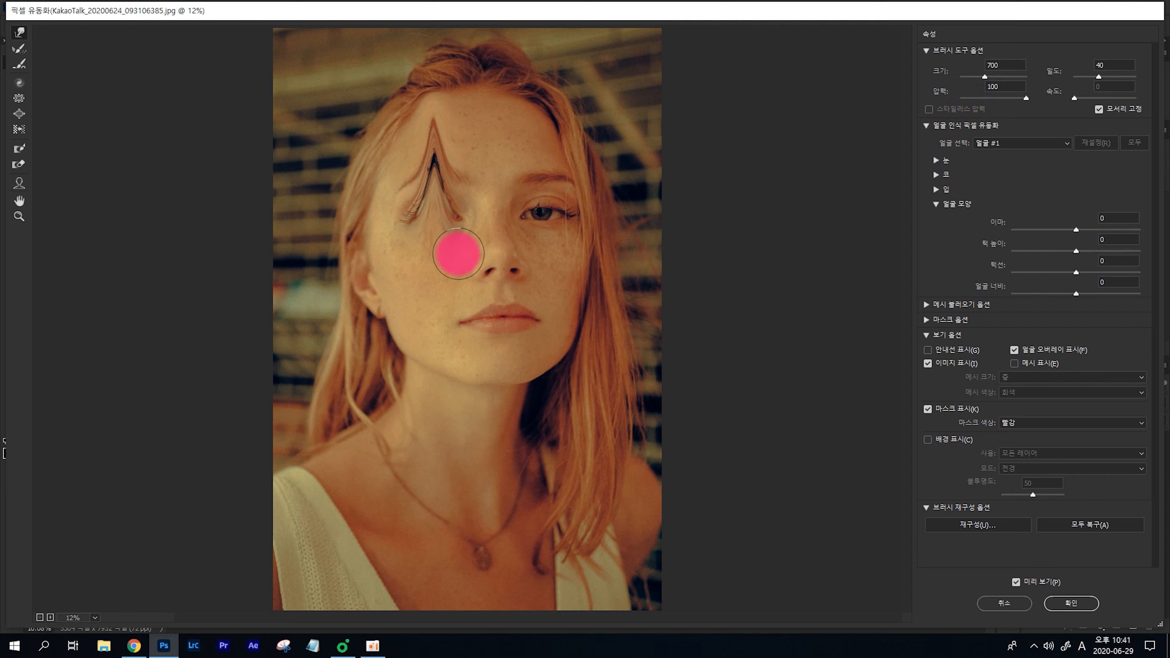
drag(457, 254, 458, 90)
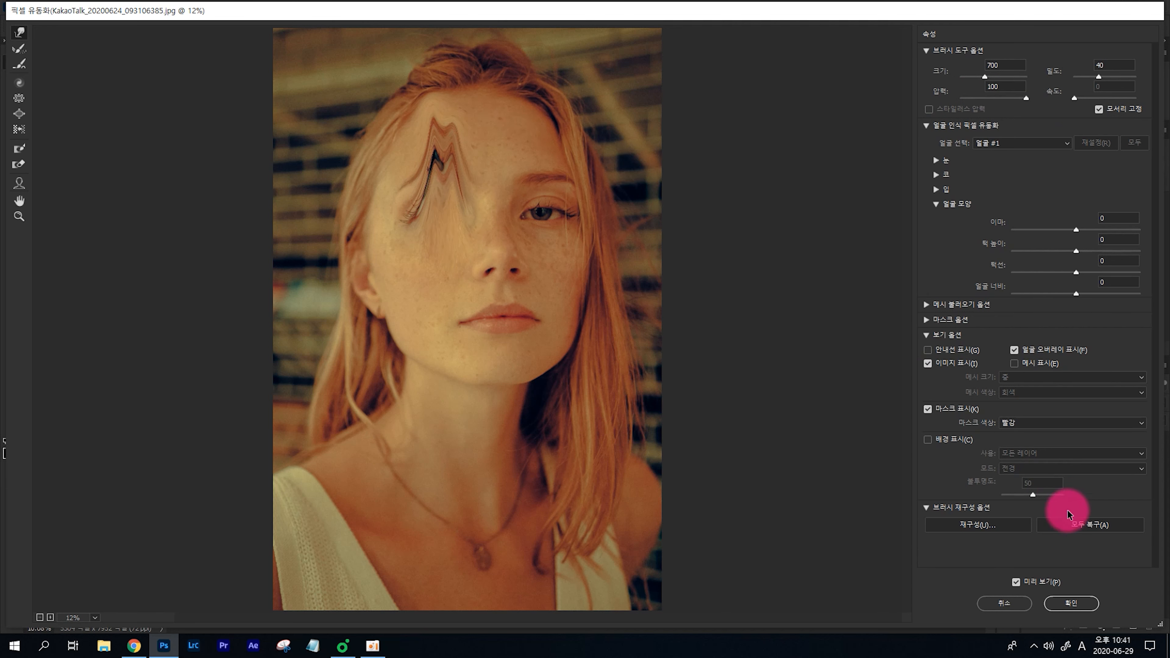
click(1068, 524)
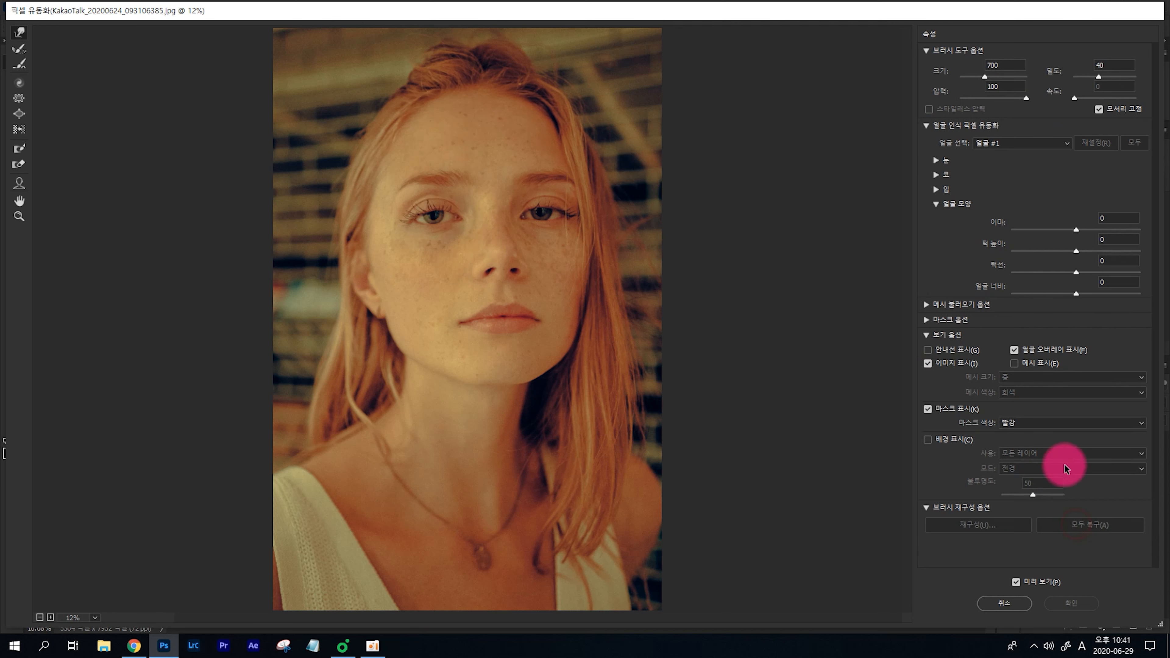
Set the brush pressure to 10 and turn off Pin Edges
click(1018, 96)
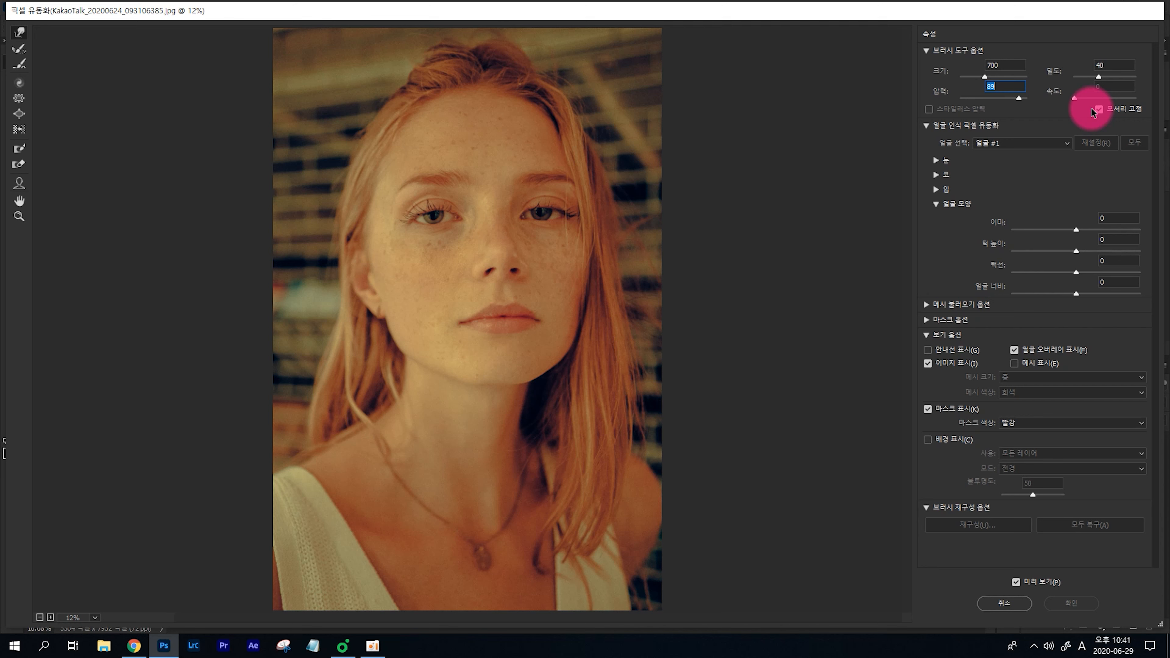
text(10)
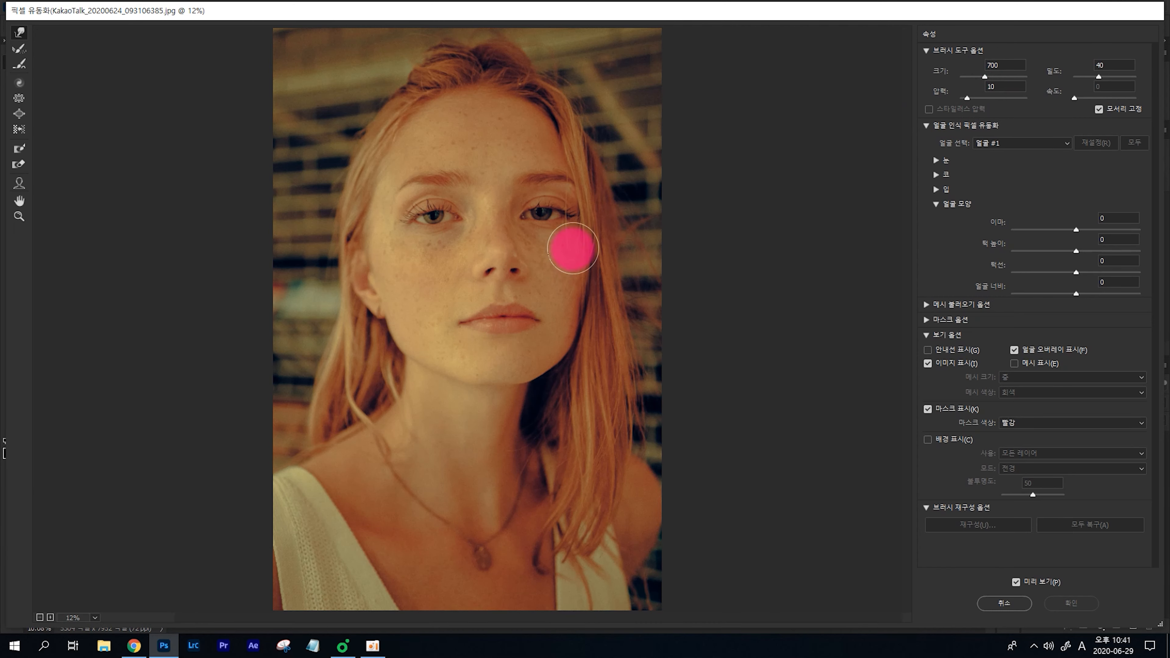
click(1098, 109)
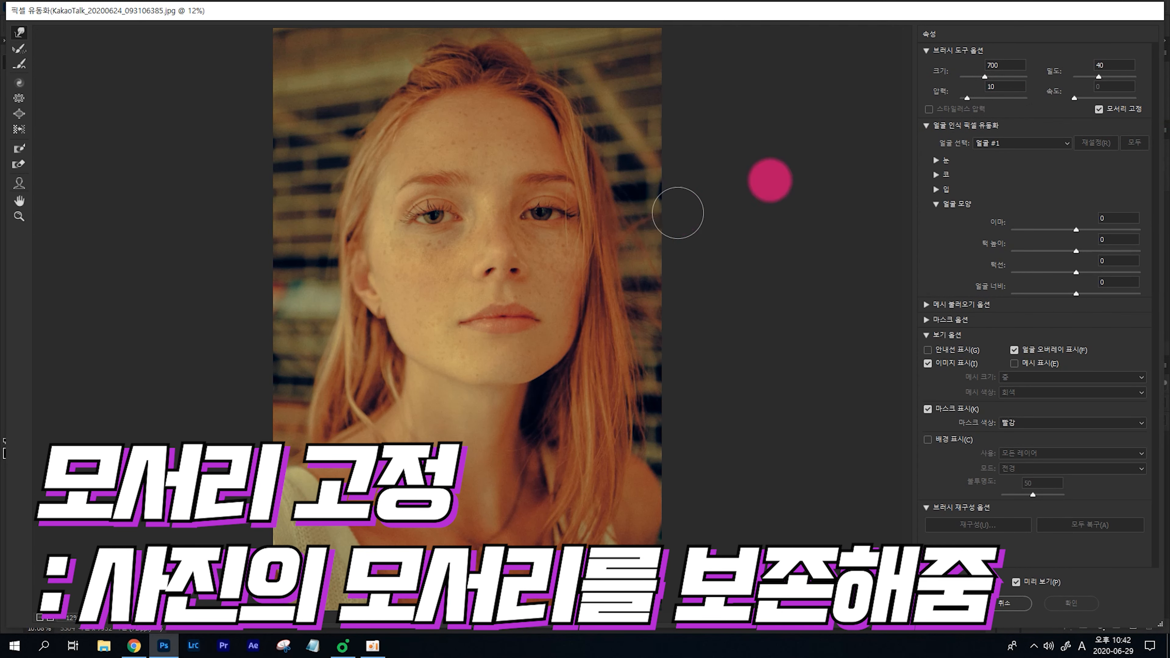
click(1098, 109)
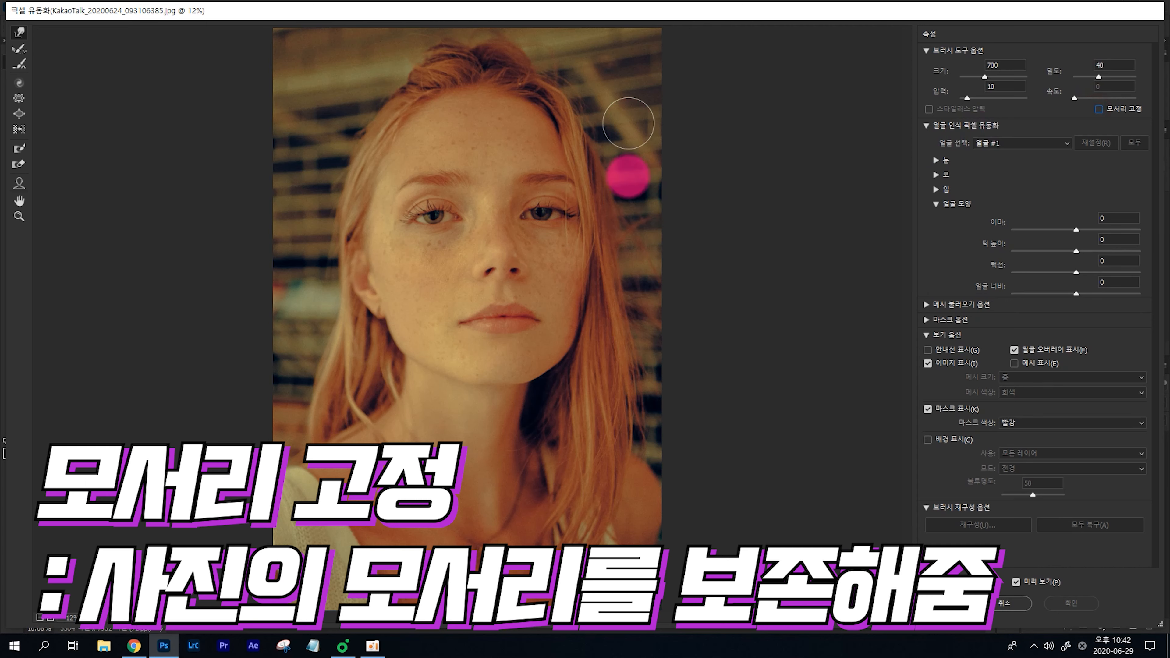
Try warping the photo's right edge at brush size 1000 without pinned edges, and restore the image
key(bracketright)
key(bracketright)
key(bracketright)
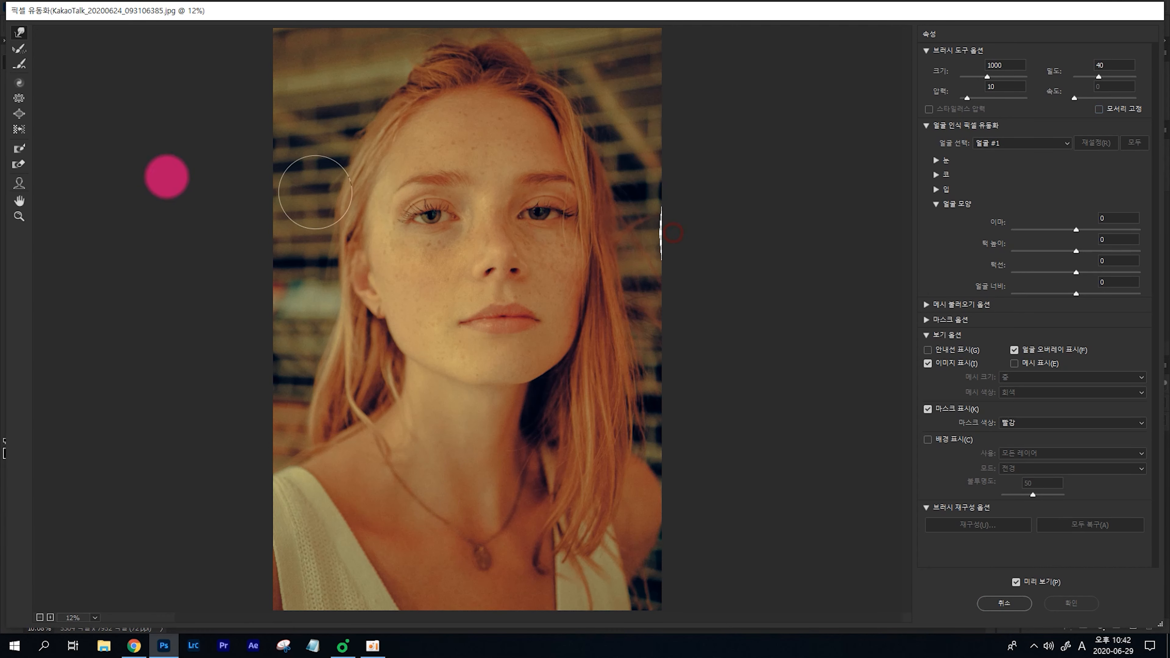
mouse_move(671, 204)
mouse_down()
mouse_move(635, 282)
mouse_move(658, 196)
mouse_move(639, 261)
mouse_move(653, 216)
mouse_move(684, 223)
mouse_move(678, 274)
mouse_move(705, 191)
mouse_move(718, 192)
mouse_move(663, 246)
mouse_move(662, 194)
mouse_move(661, 278)
mouse_up()
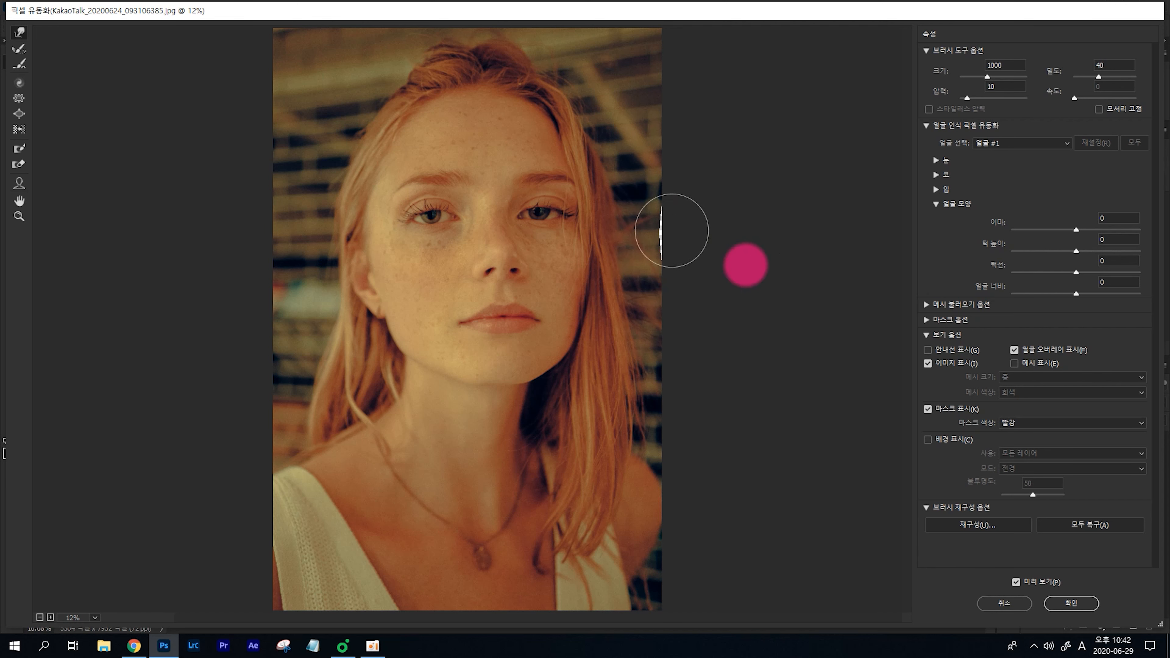
click(1136, 525)
Turn Pin Edges back on and warp across the photo's right edge
click(1104, 111)
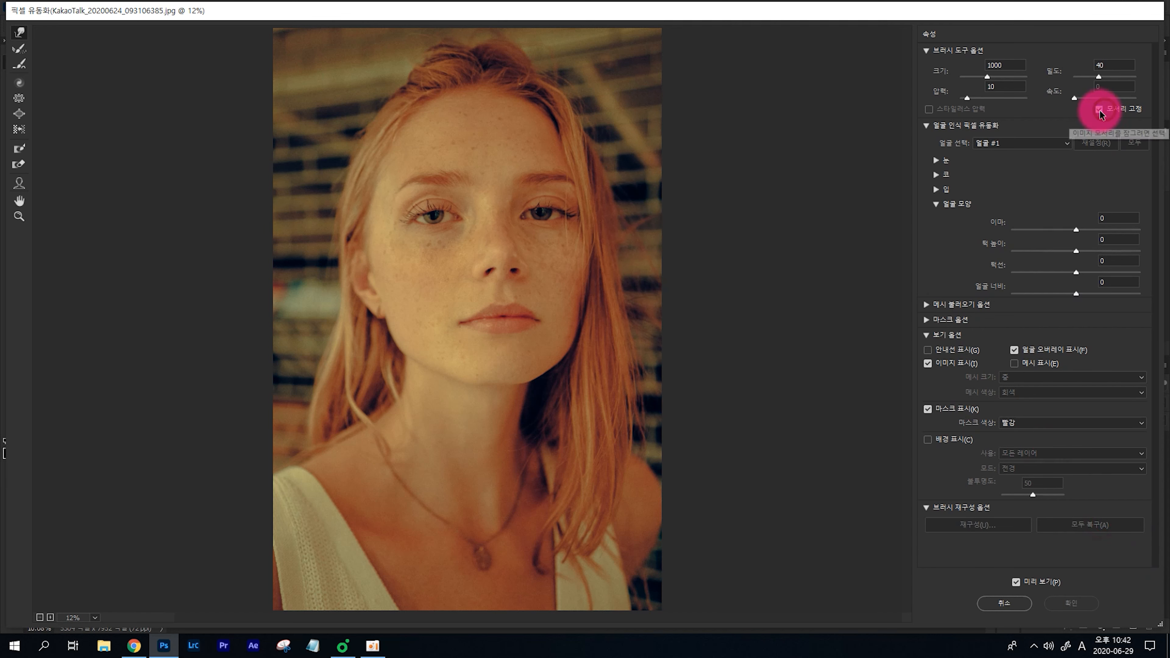
mouse_move(683, 225)
mouse_down()
mouse_move(115, 151)
mouse_move(662, 187)
mouse_move(639, 148)
mouse_move(692, 355)
mouse_move(709, 212)
mouse_up()
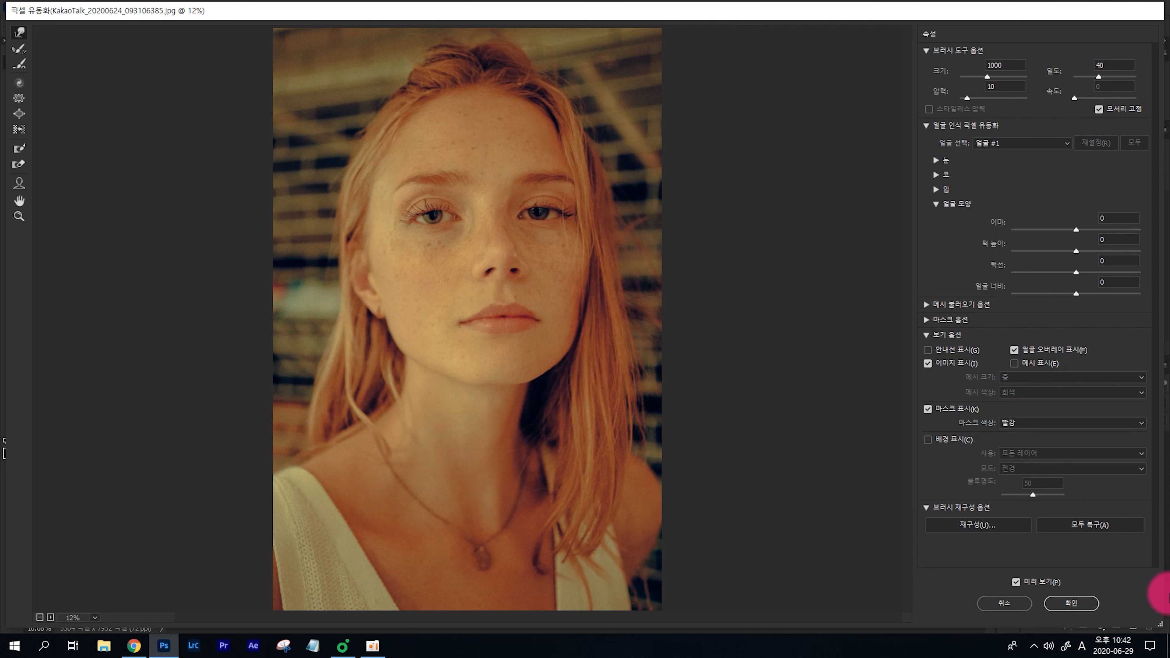
Restore all warping on the portrait and switch to the Face tool
click(1097, 524)
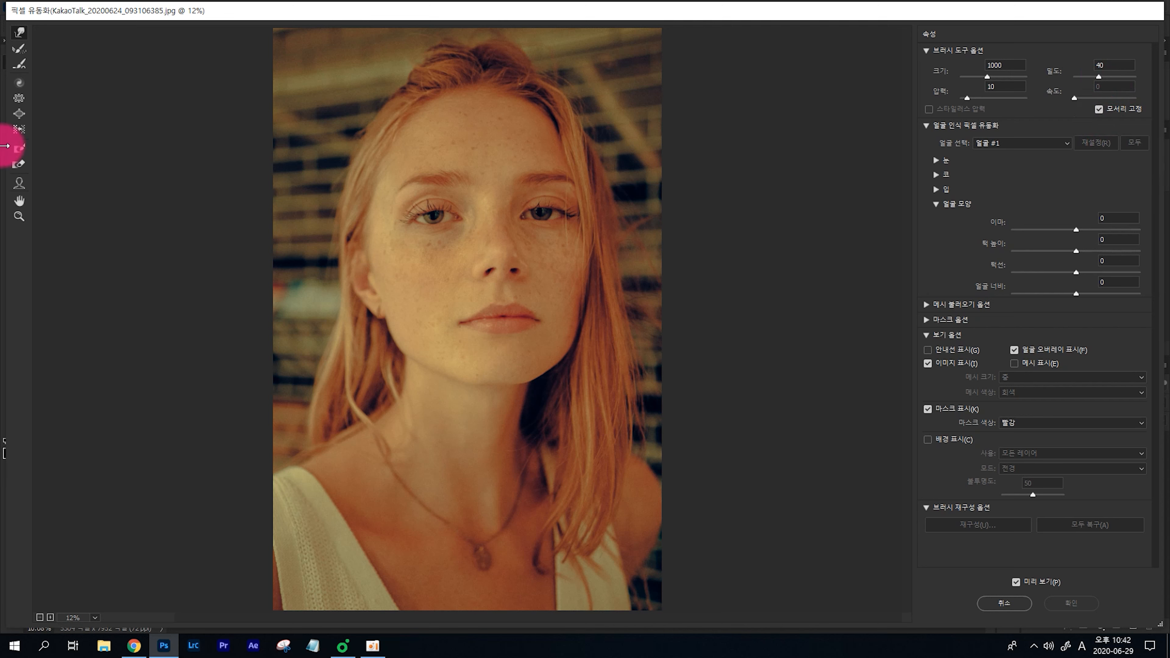
click(16, 186)
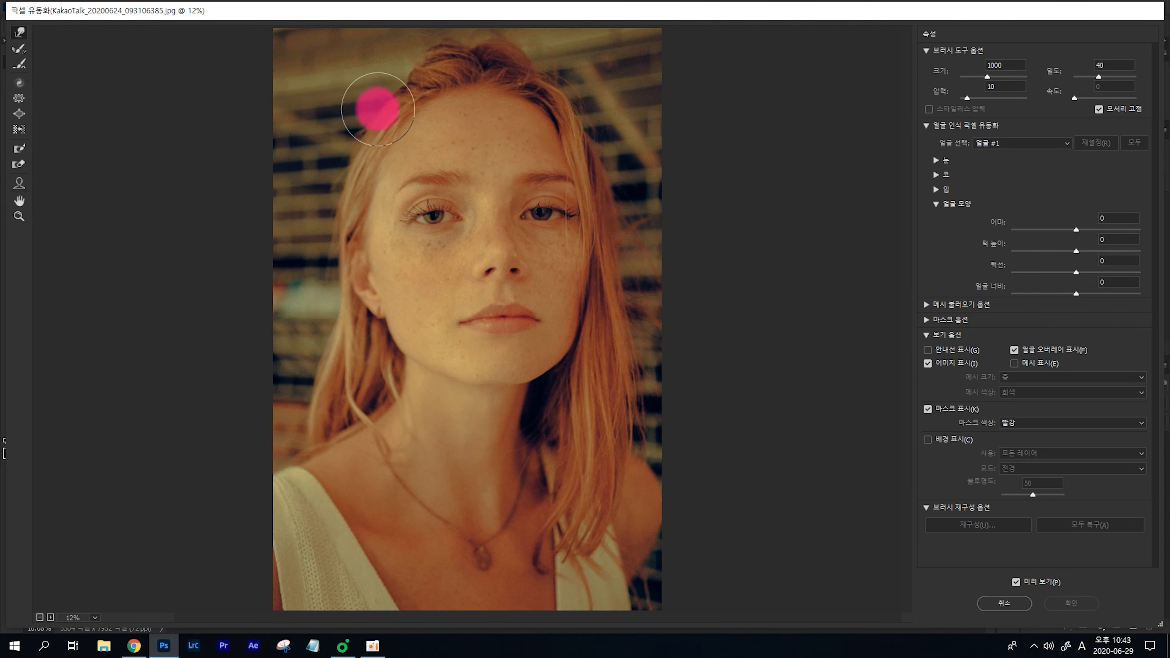
drag(377, 109, 392, 109)
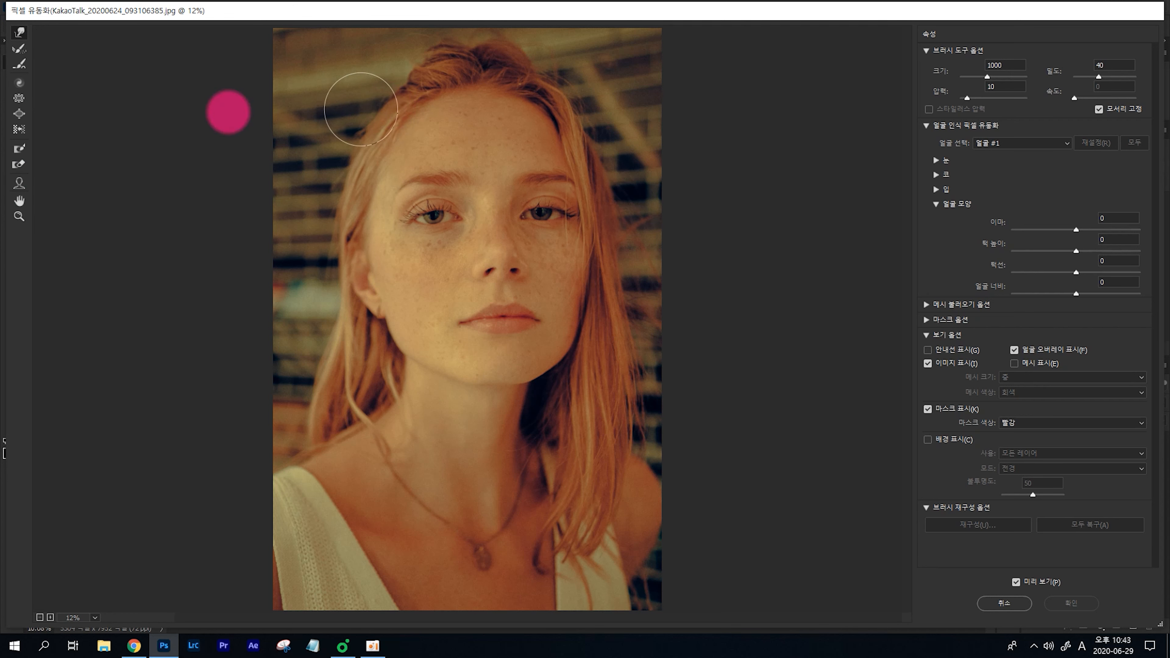
click(19, 184)
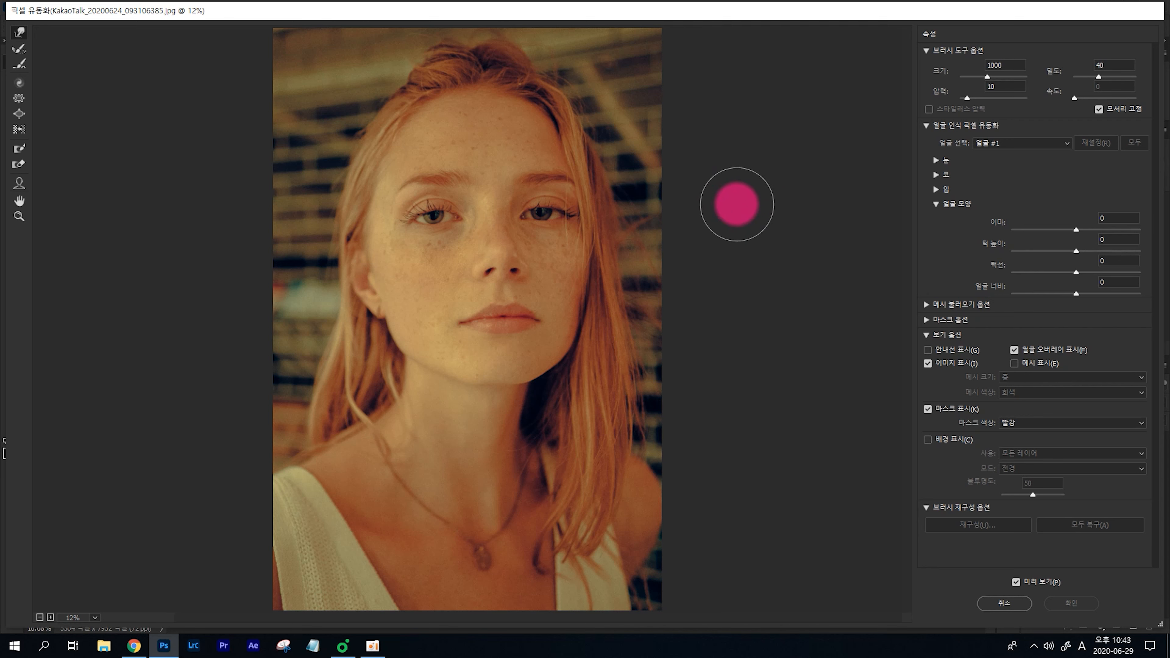
key(a)
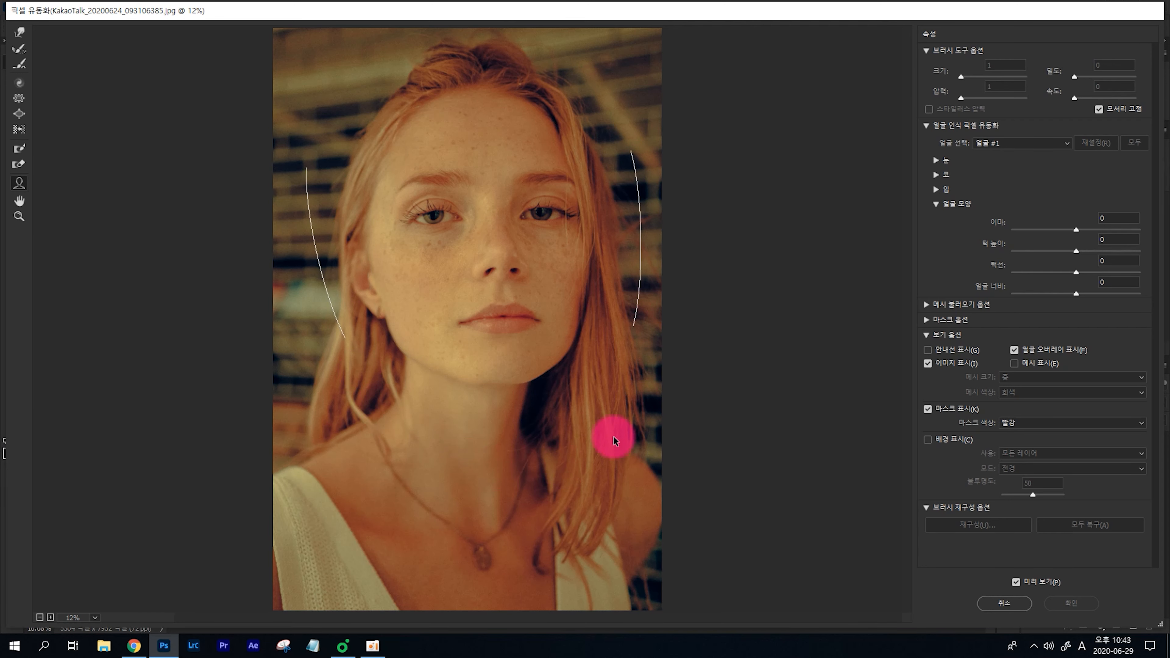
Look over the on-image face handles and expand the Eyes, Nose and Mouth settings of Face-Aware Liquify
mouse_move(488, 79)
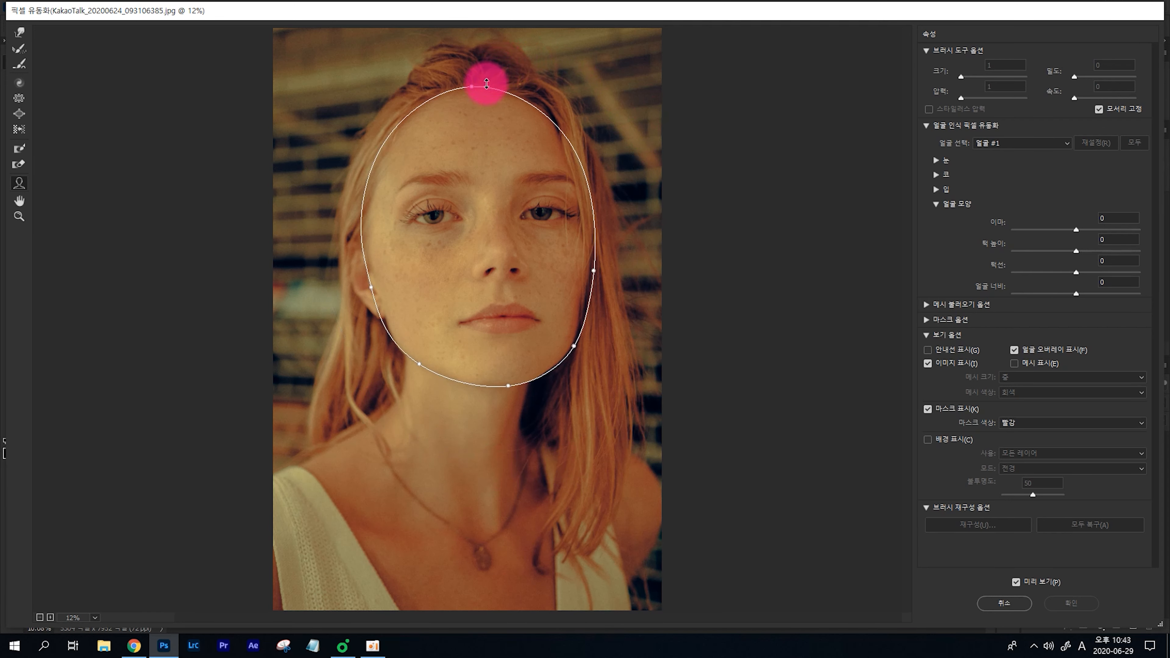
mouse_move(438, 206)
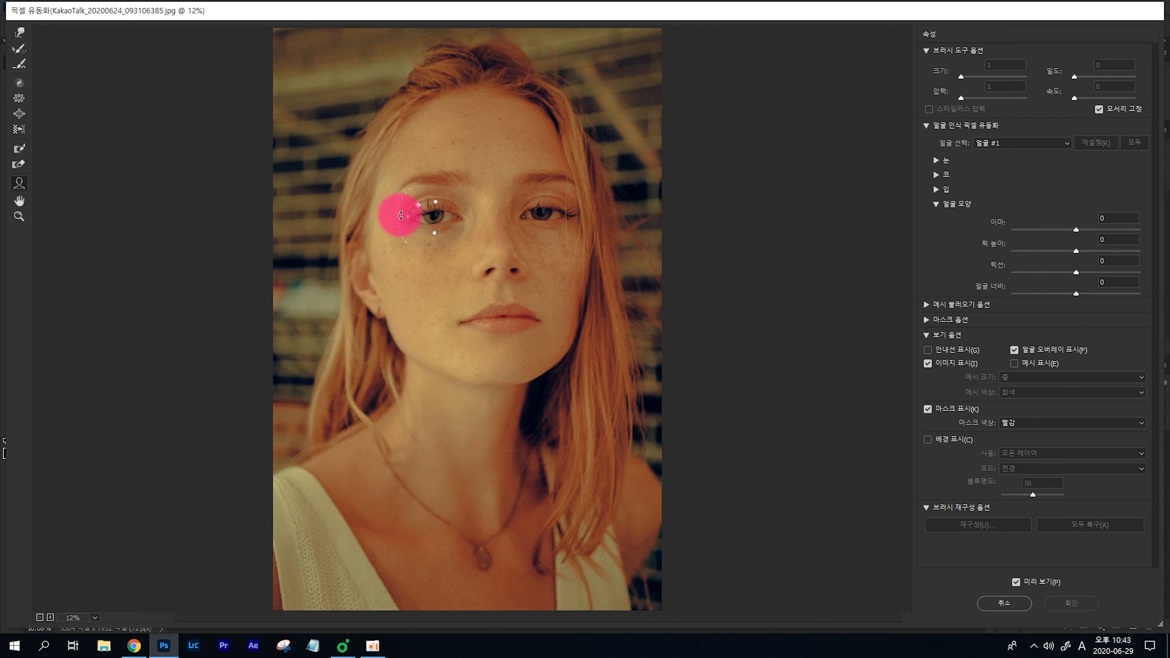
mouse_move(501, 365)
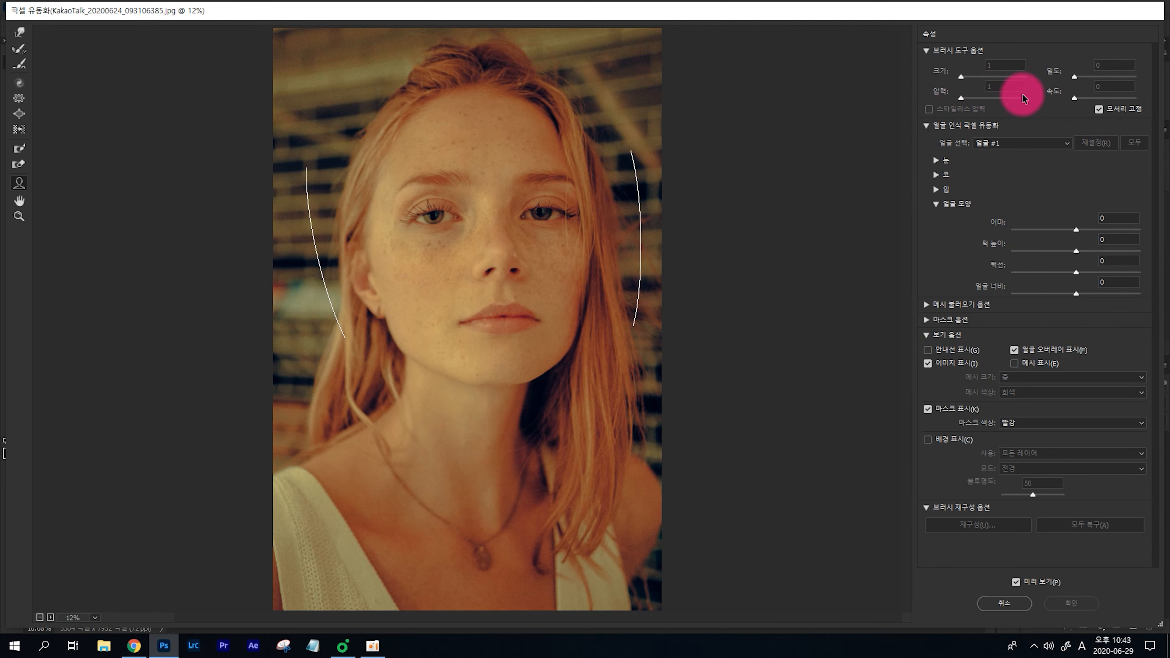
click(935, 161)
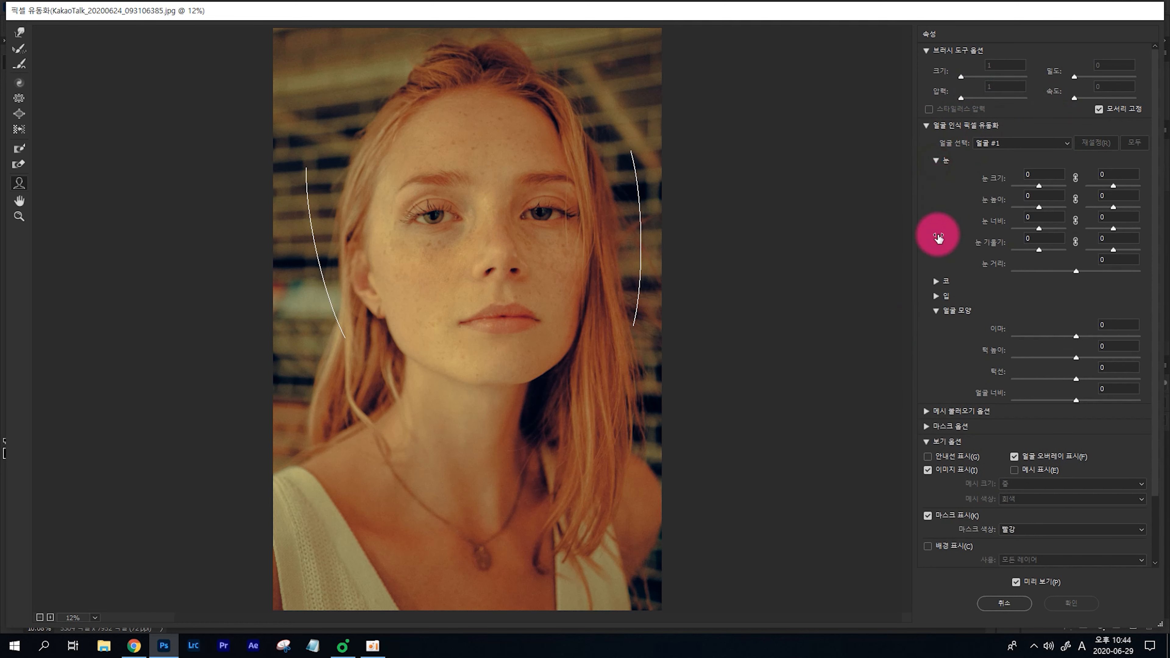
click(937, 281)
click(935, 339)
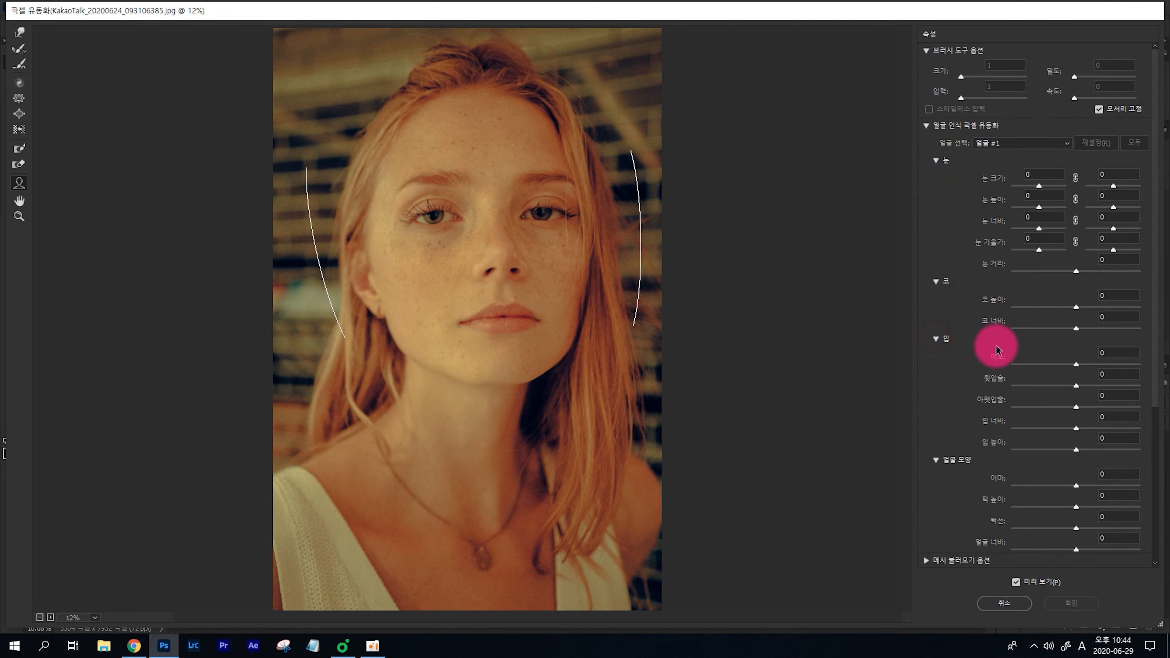
scroll(1008, 314, down, 3)
scroll(1059, 397, up, 3)
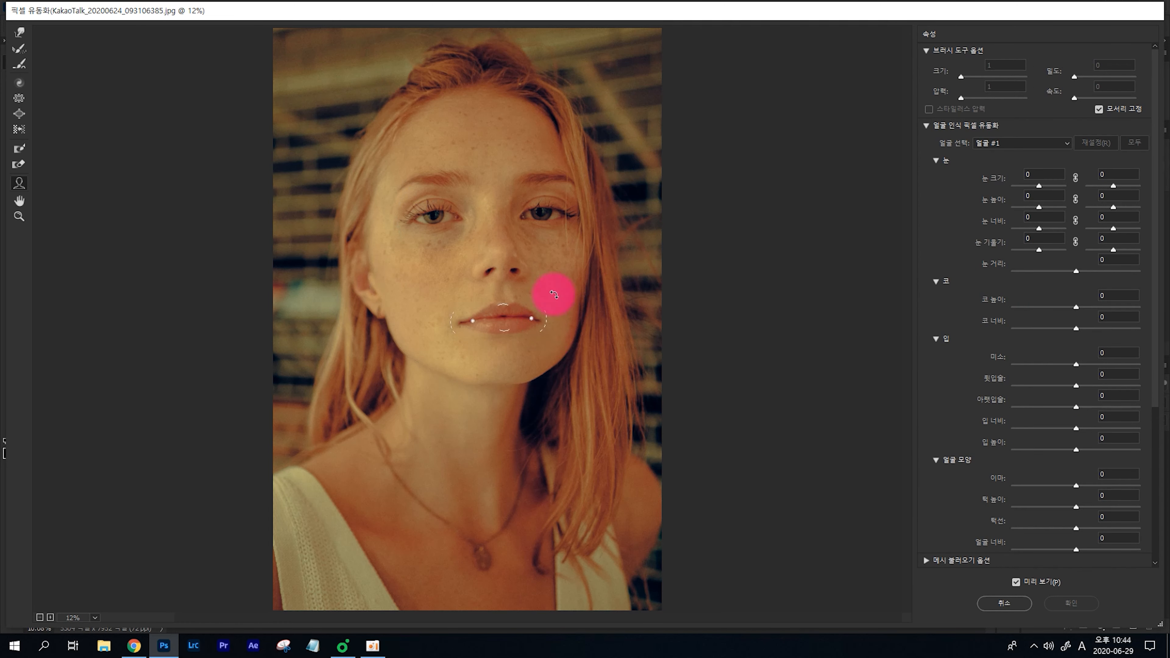
Narrow the face width to -28 with the on-image handle and compare before and after with the preview
mouse_move(597, 272)
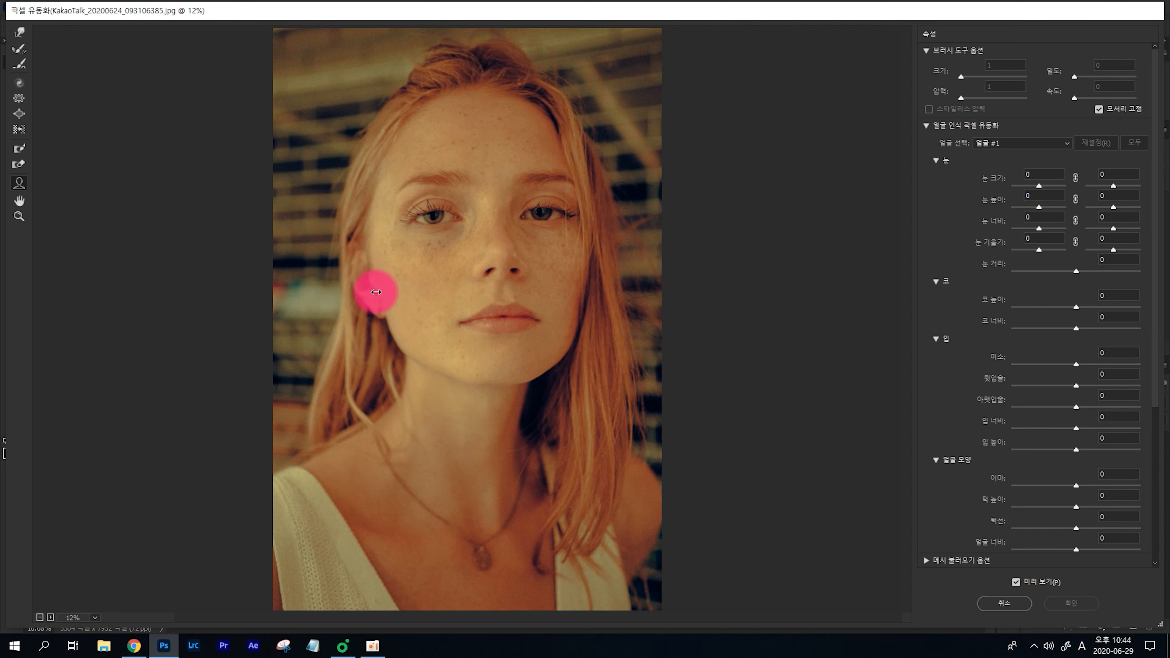
drag(376, 292, 380, 291)
key(p)
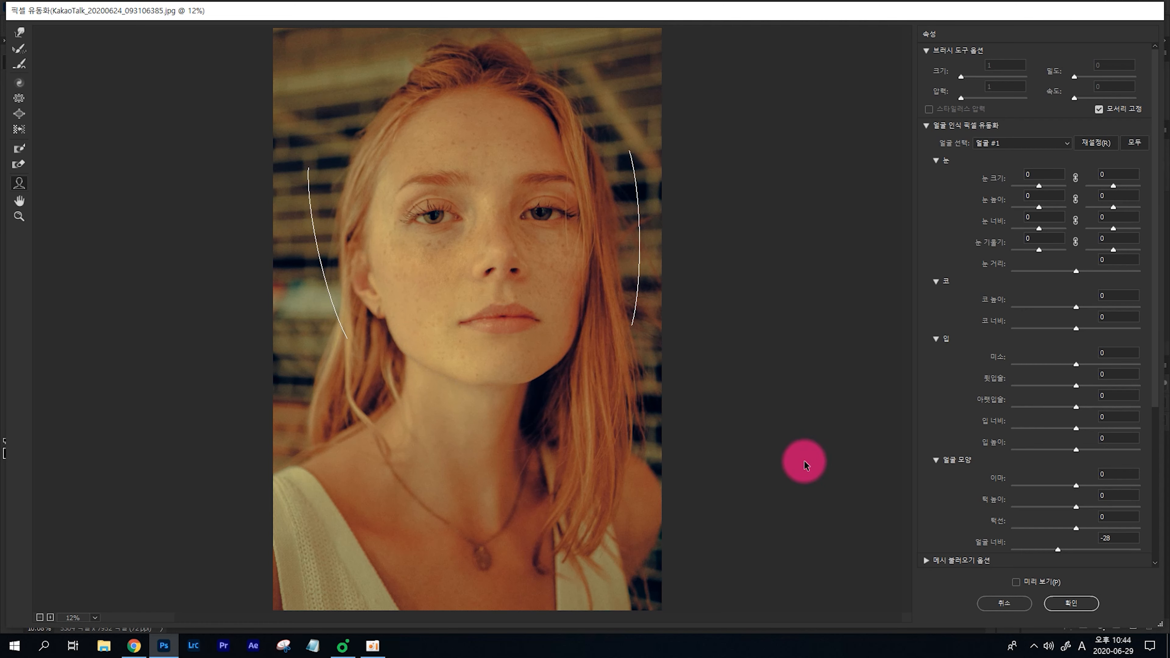
key(p)
key(p)
key(p)
key(p)
key(p)
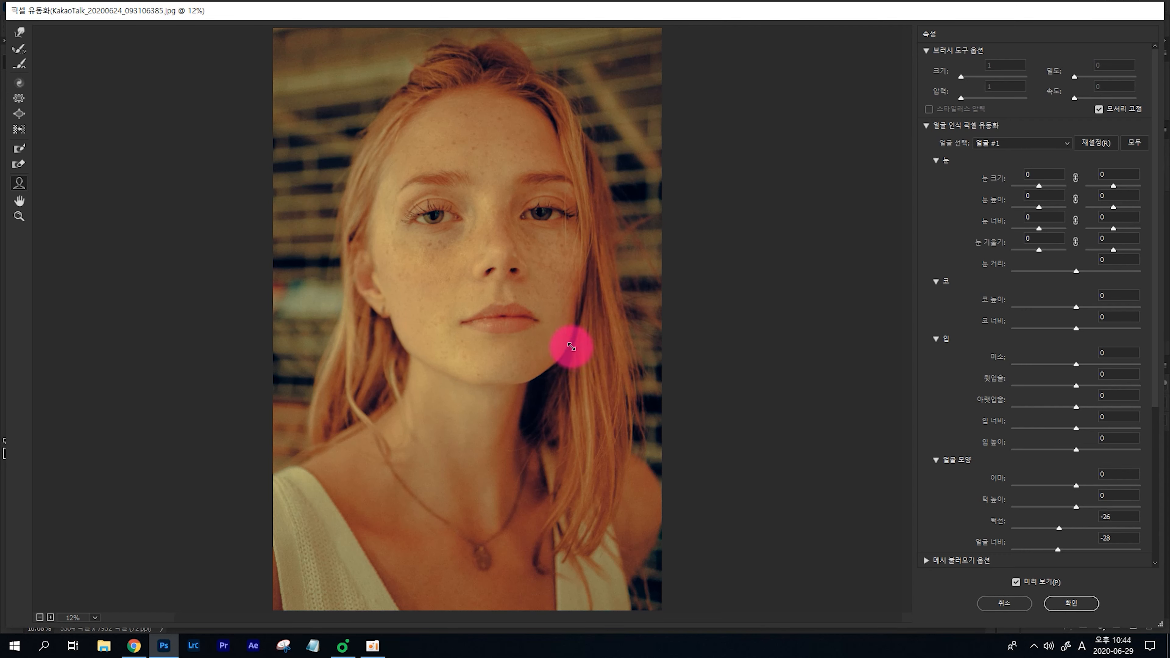
Try narrowing the jawline to -26, compare it in the preview, and undo the jawline change
key(p)
key(p)
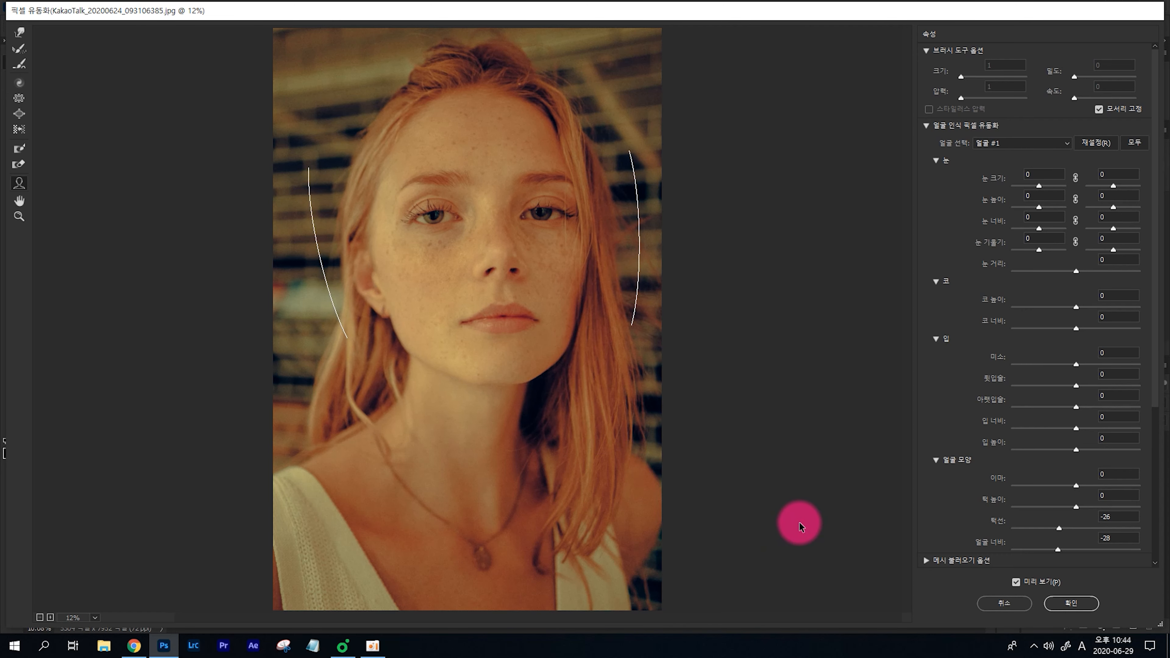
key(ctrl+alt+z)
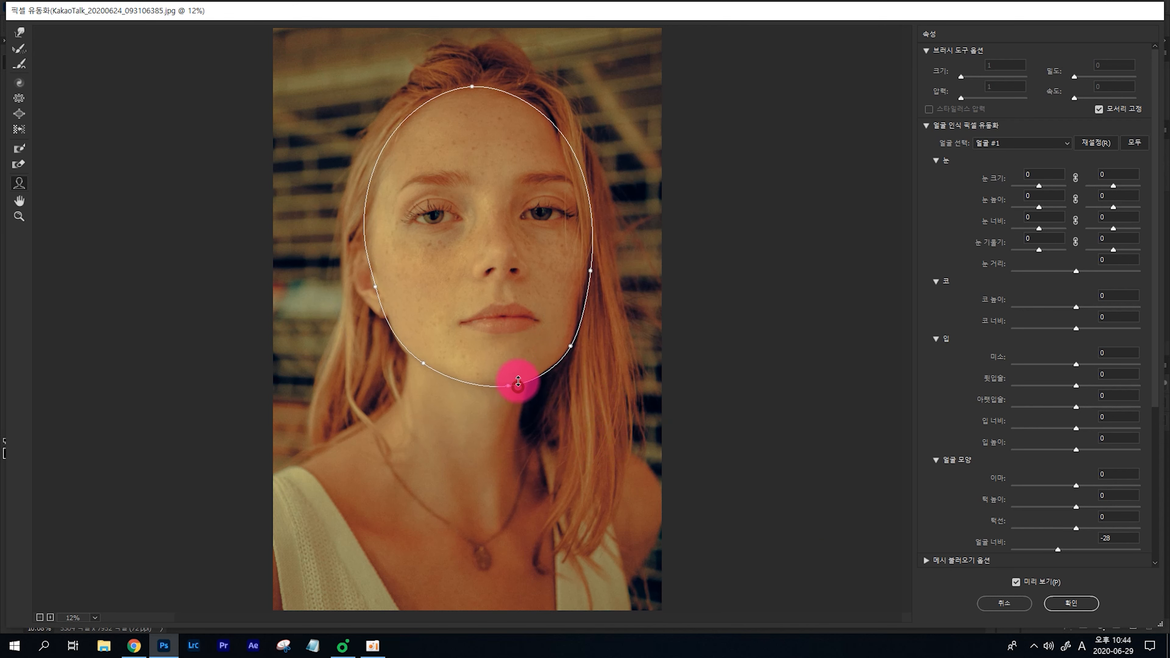
Try reshaping the face with chin height 20, mouth width -50, nose width -29, one eye's tilt 100 and forehead -21, and reset the face
drag(520, 380, 545, 323)
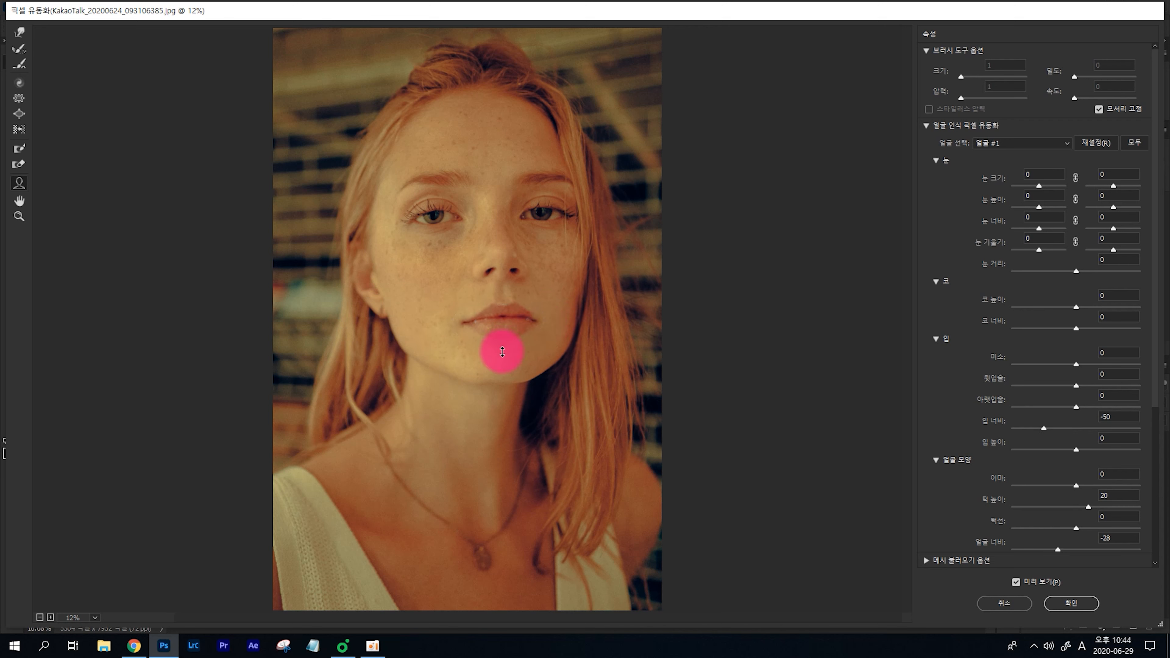
drag(507, 330, 505, 284)
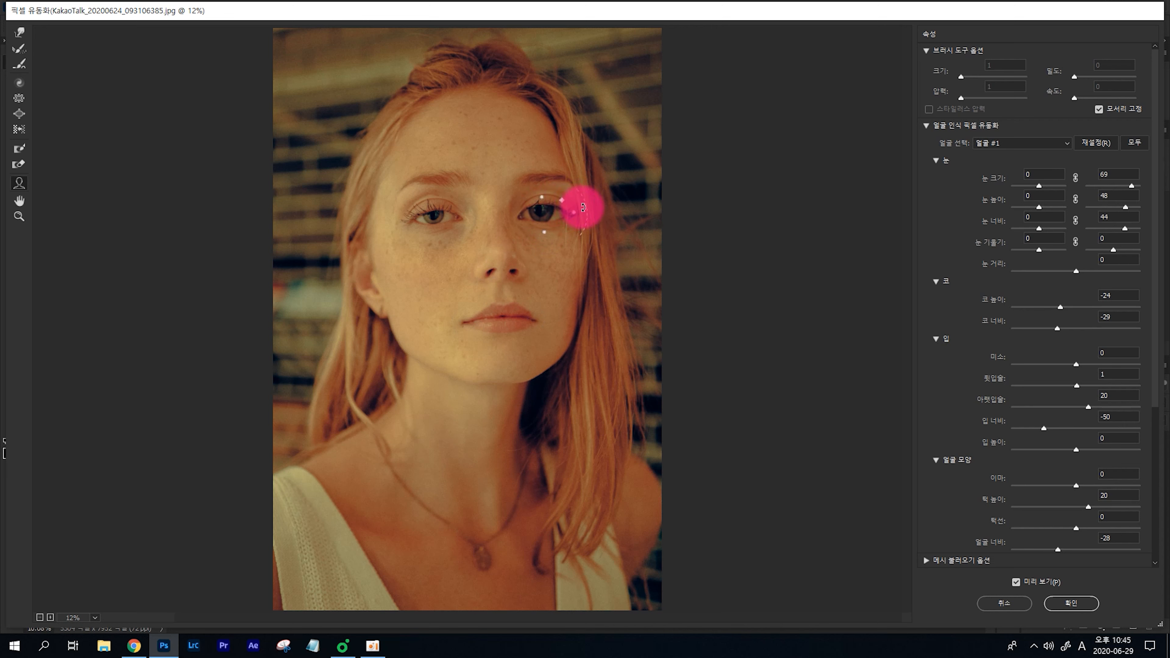
drag(587, 232, 599, 187)
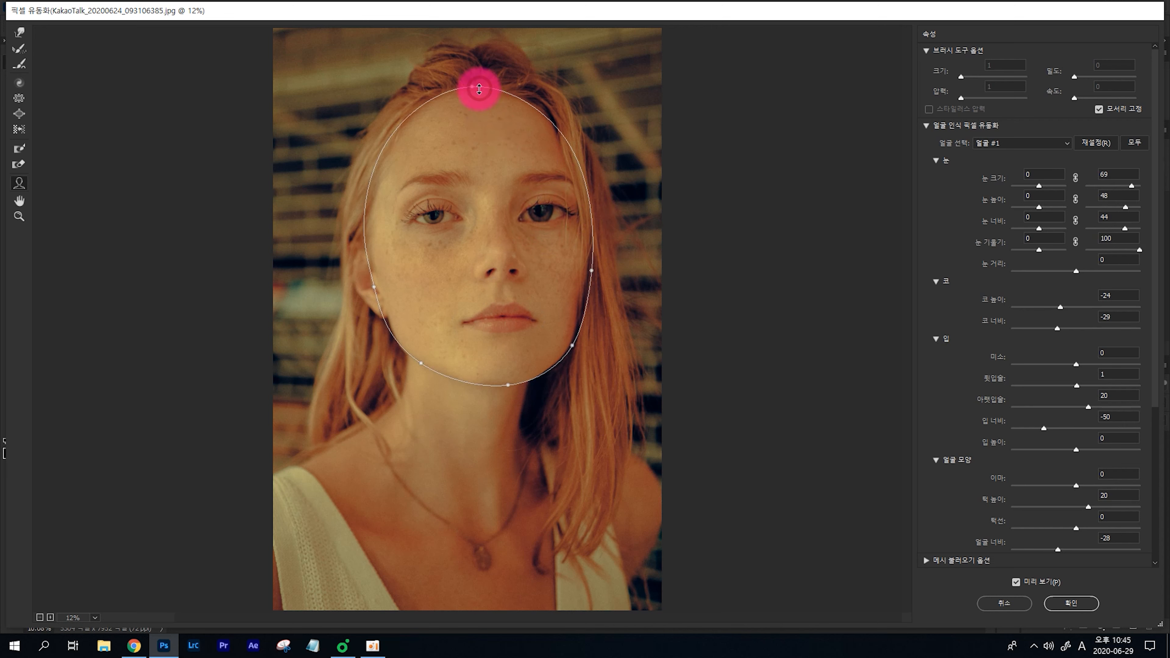
drag(477, 86, 473, 105)
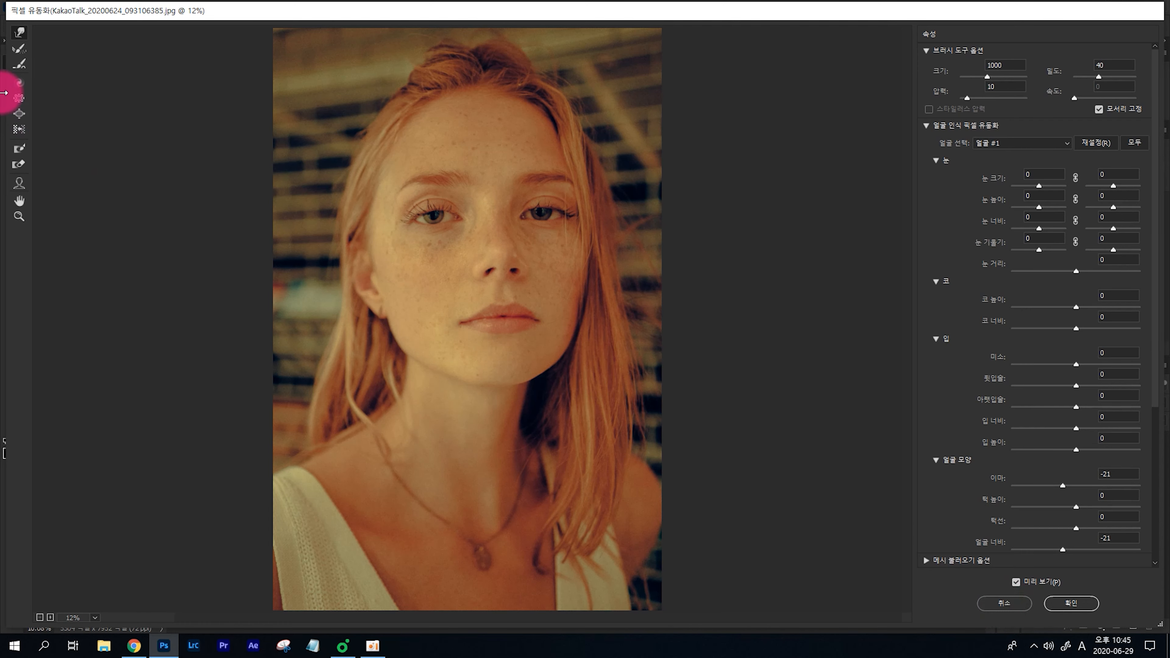
click(1096, 144)
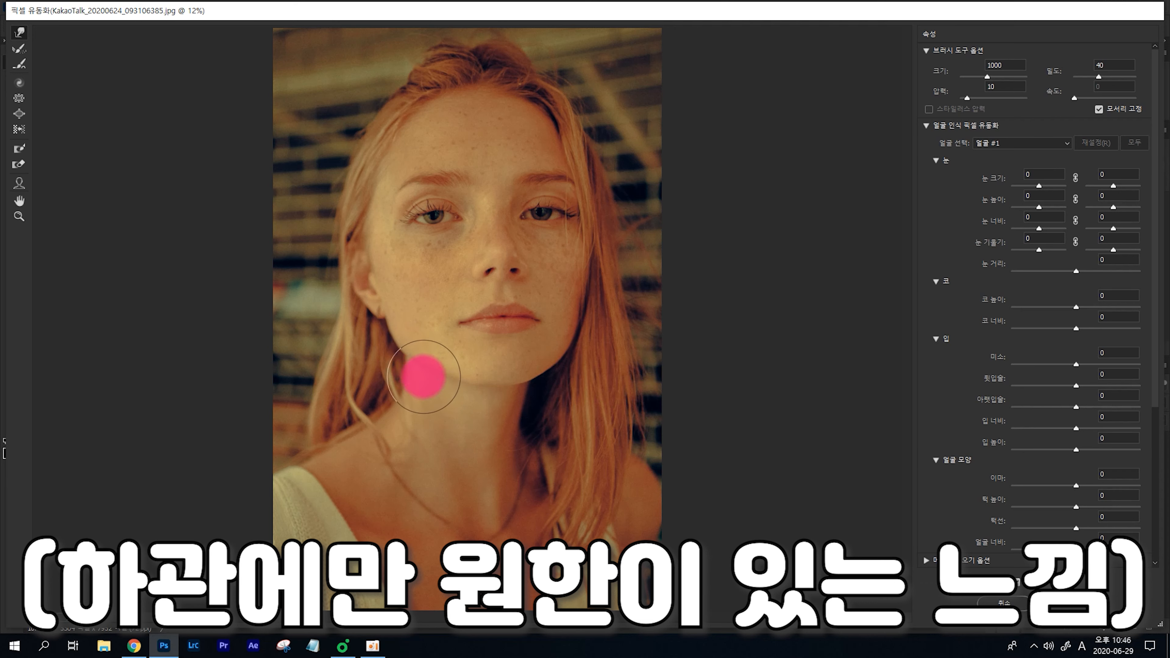
Enlarge the Warp brush to 1600 and push the jawline inward to slim the lower face
key(bracketright)
key(bracketright)
key(bracketright)
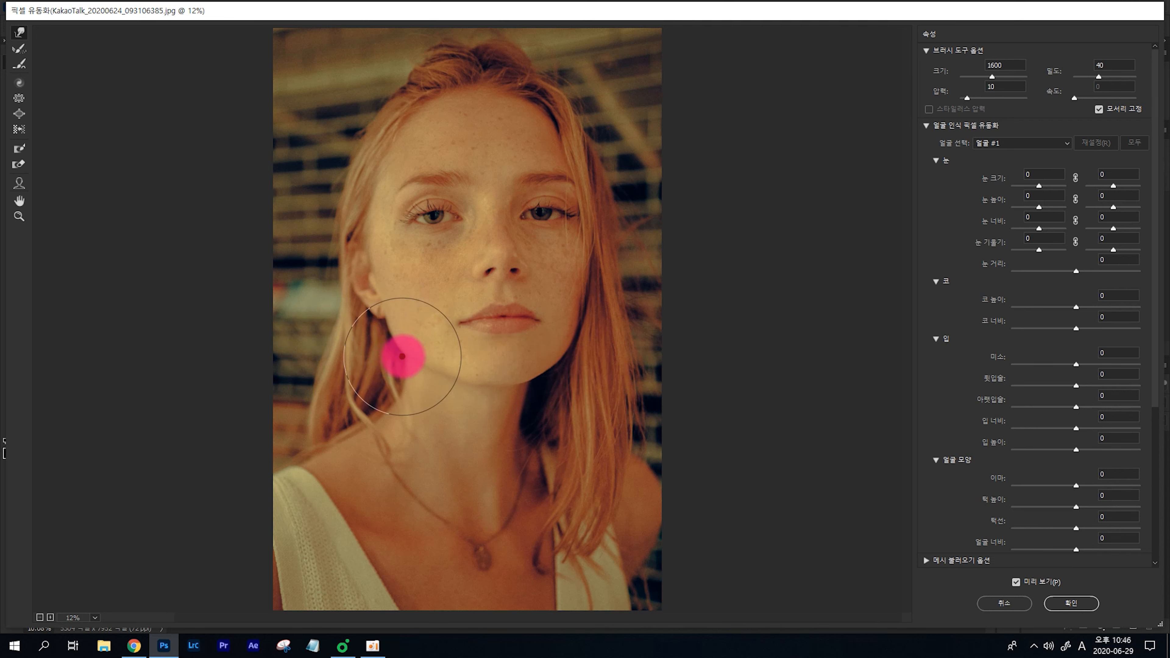
key(bracketright)
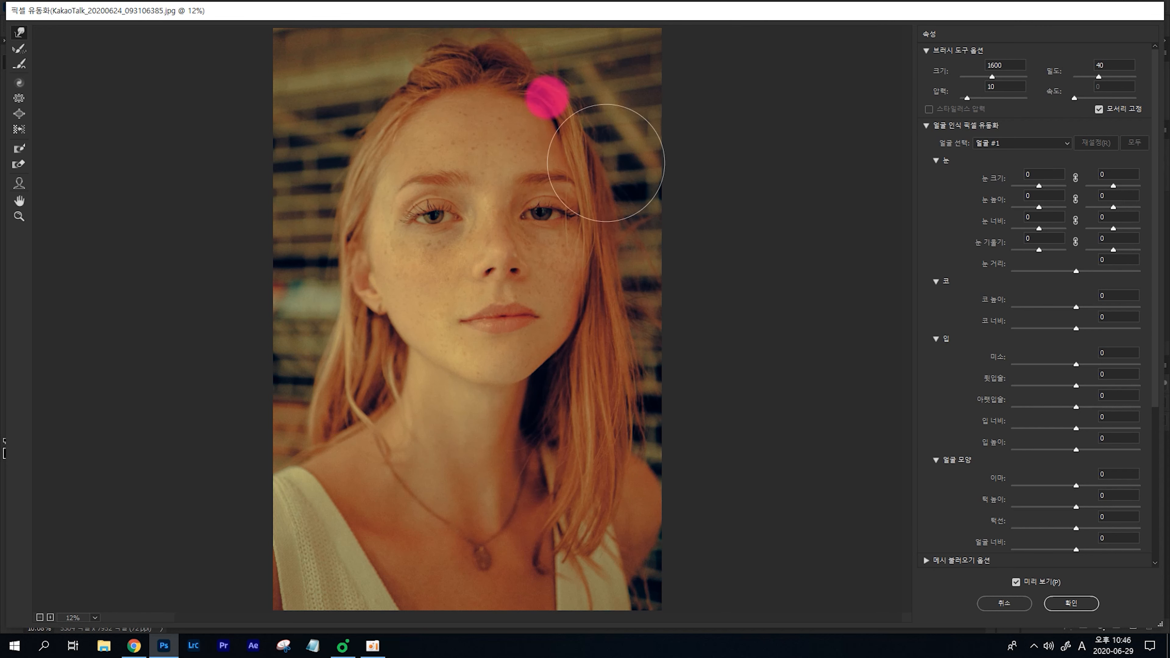
Reduce the Warp brush to 900 for smaller corrections around the nose
key(bracketleft)
key(bracketleft)
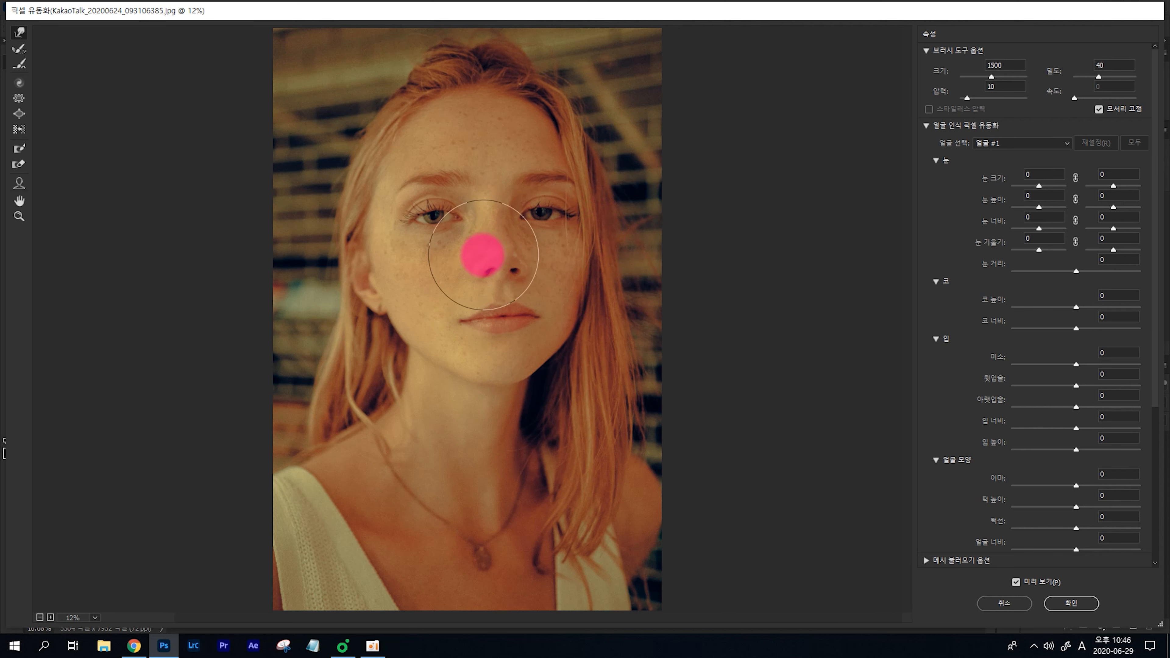
key(bracketleft)
key(bracketleft)
key(bracketleft)
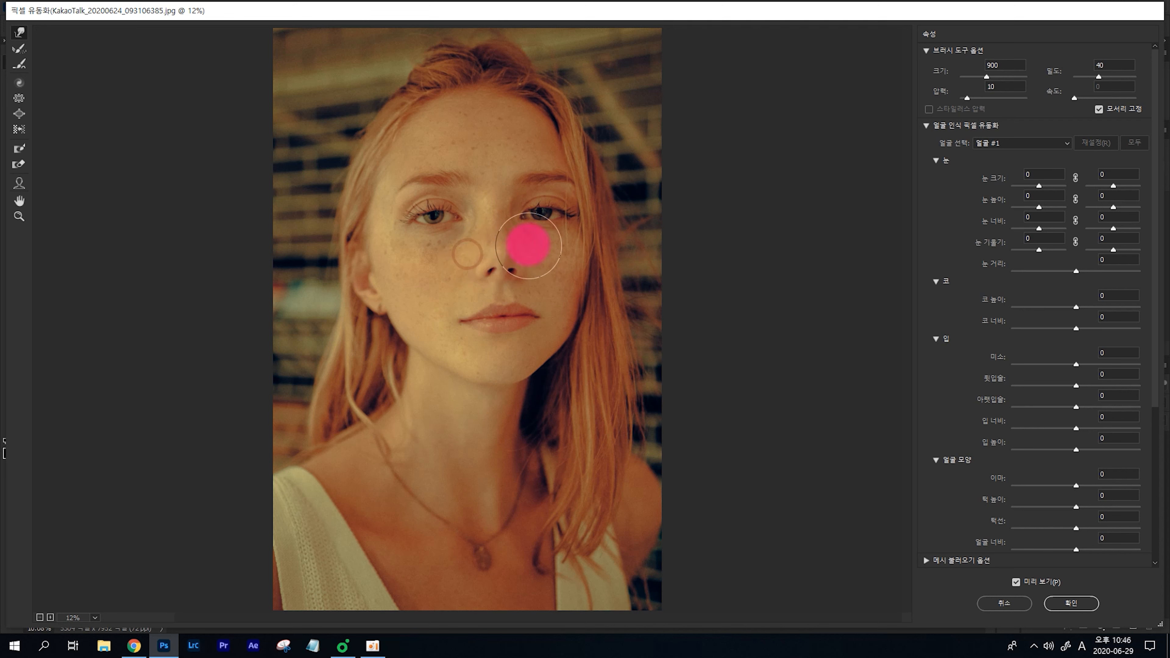
key(bracketleft)
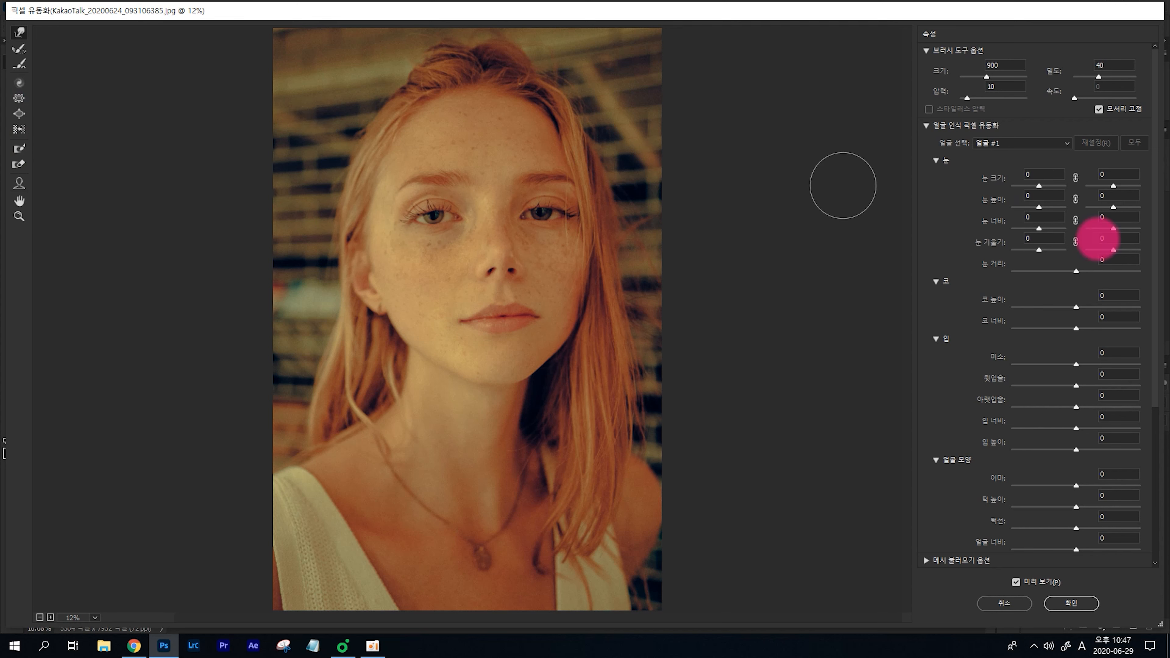
Try enlarging the eyes with eye sizes 86 and 100, and reset the face adjustments
drag(1113, 185, 1137, 185)
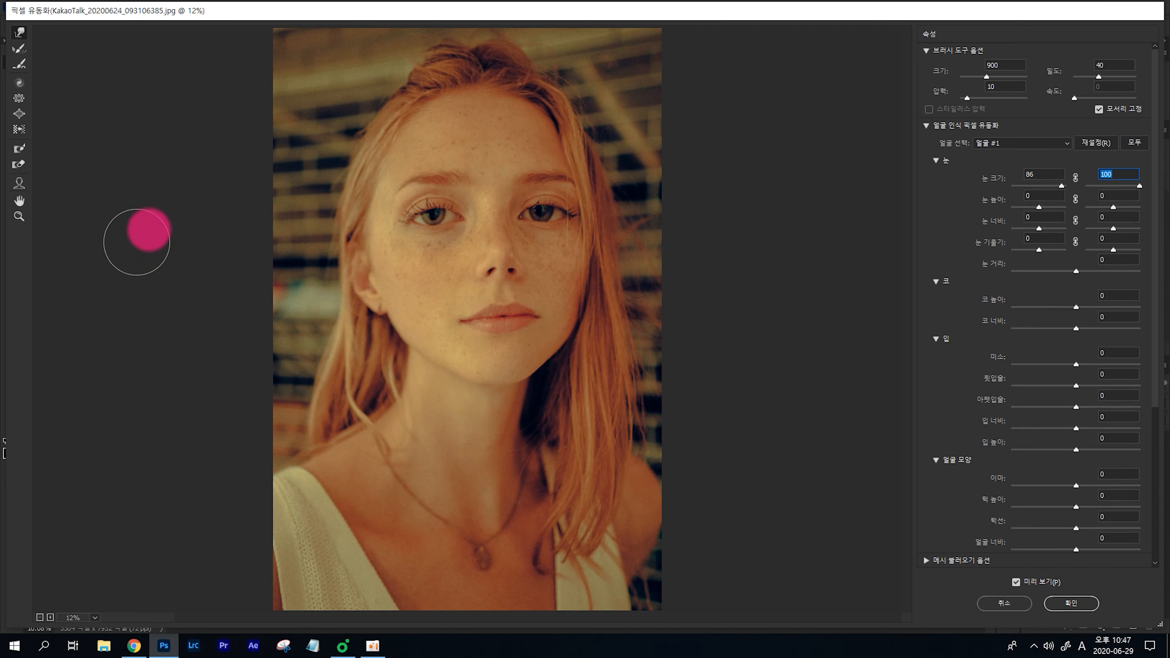
click(1104, 148)
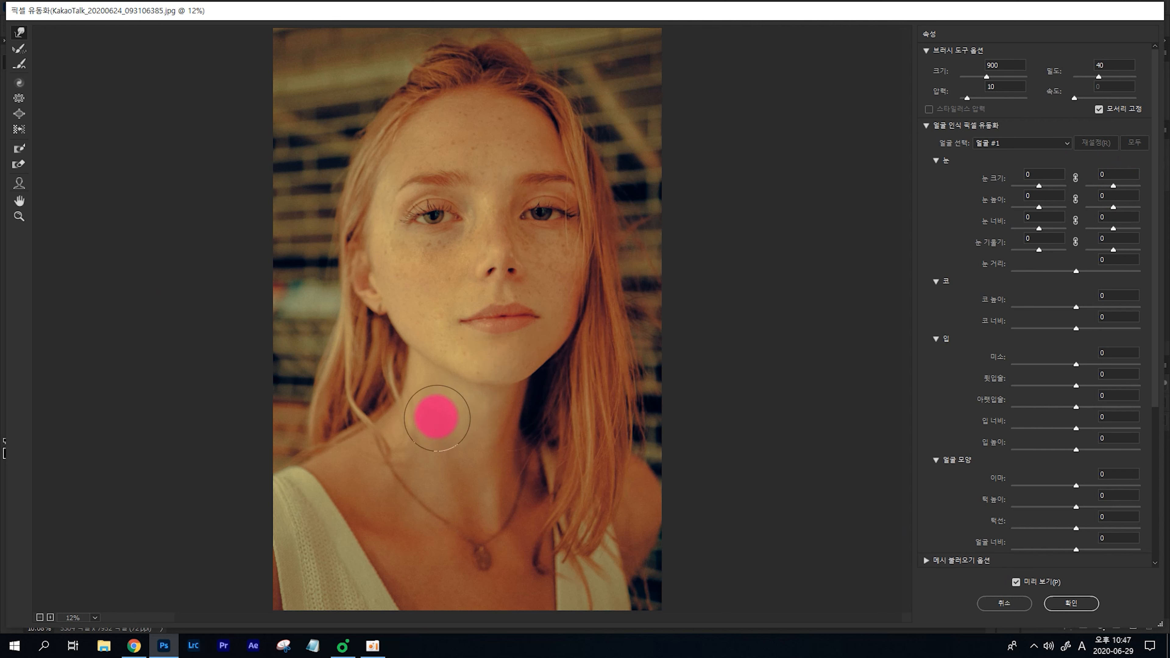
Try warping the jaw near the chin upward, and restore the whole image
drag(452, 378, 464, 358)
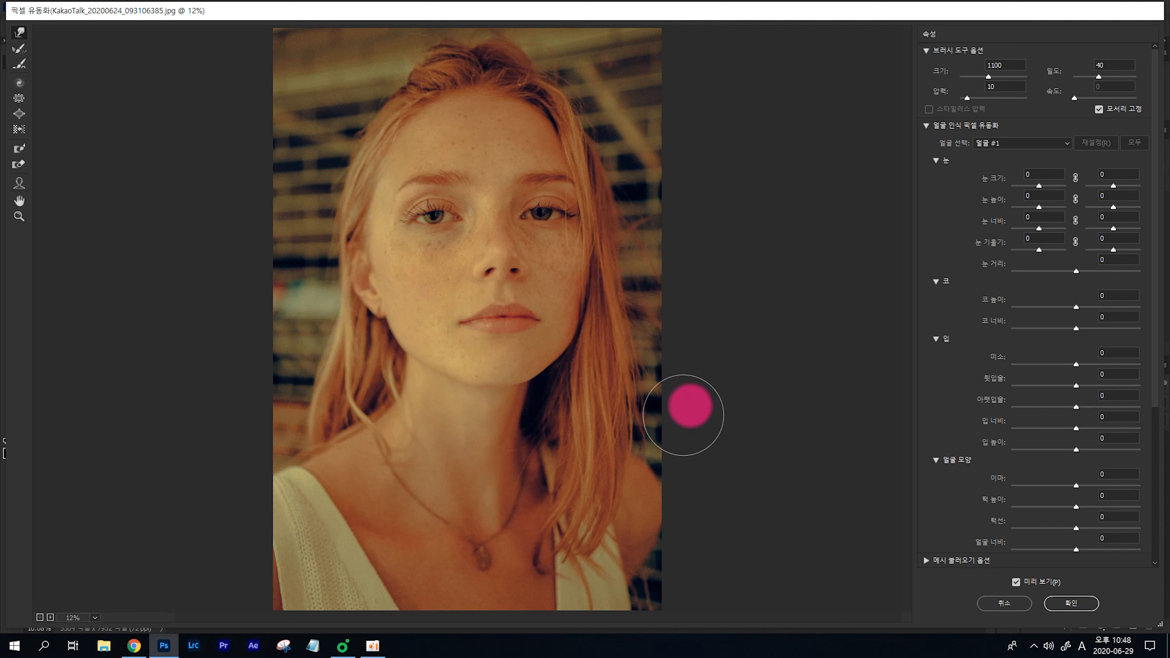
scroll(1036, 515, down, 5)
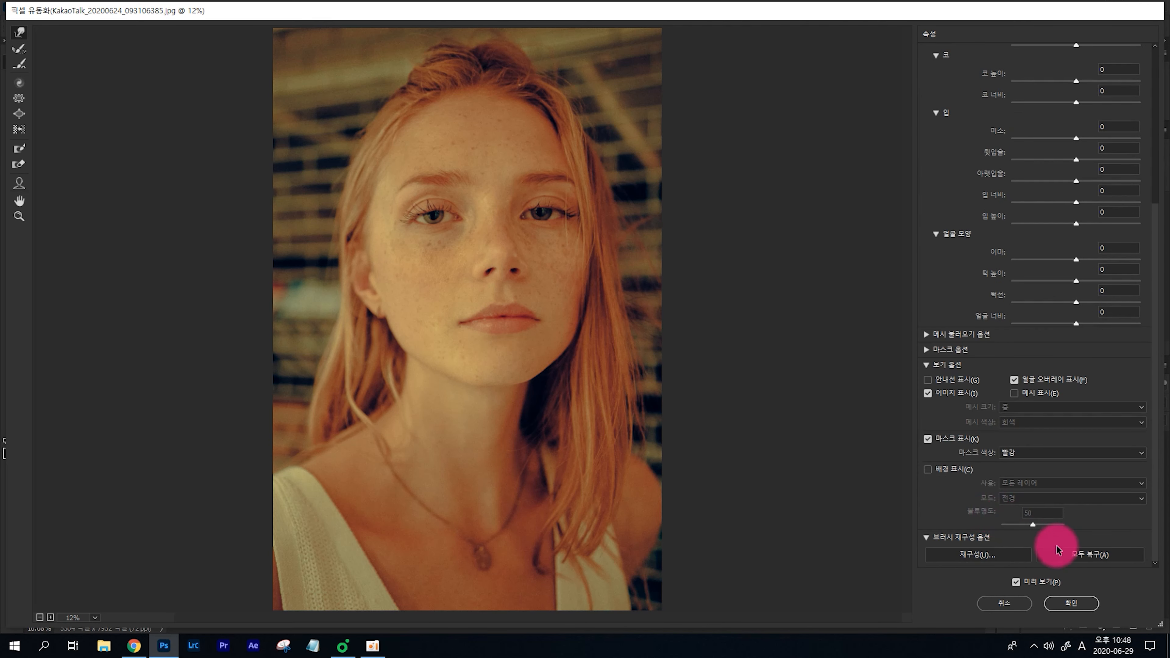
scroll(1052, 293, up, 5)
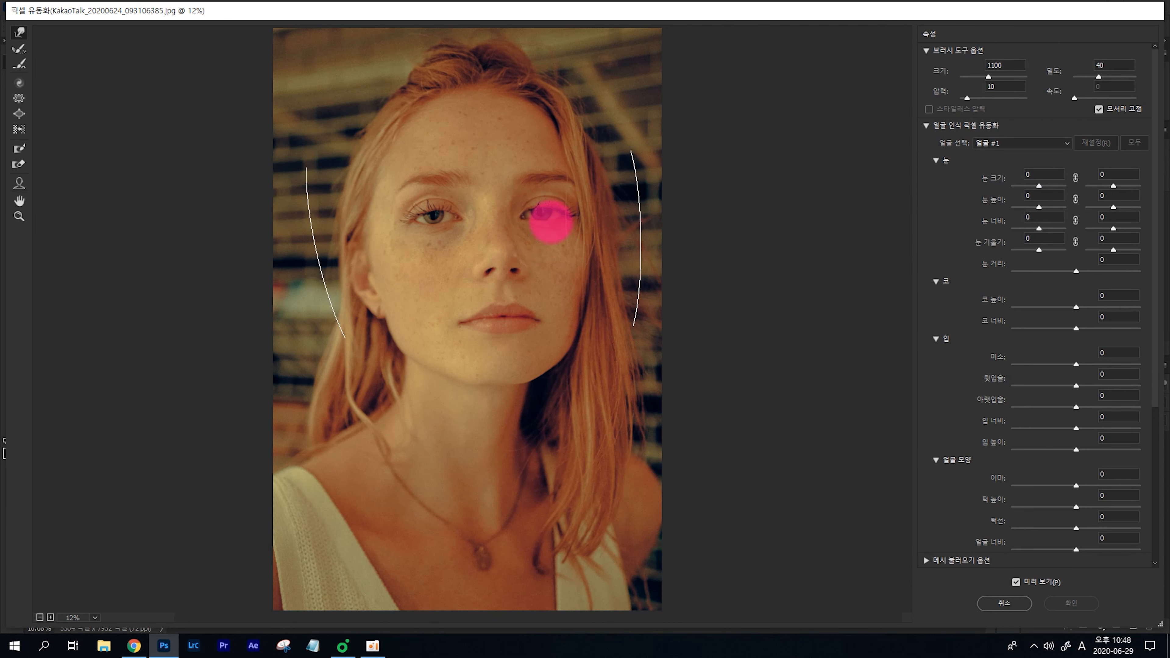
Switch to the Face tool, try enlarging only the eye on the photo's left side, and undo it
key(a)
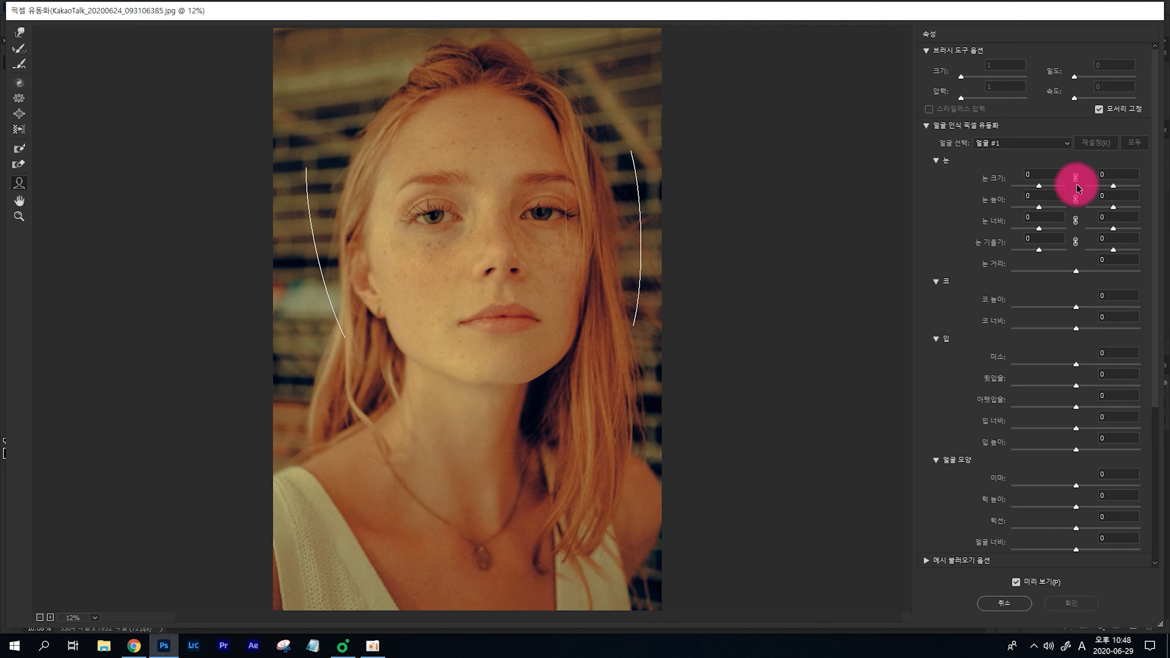
drag(1039, 185, 1064, 189)
key(ctrl+z)
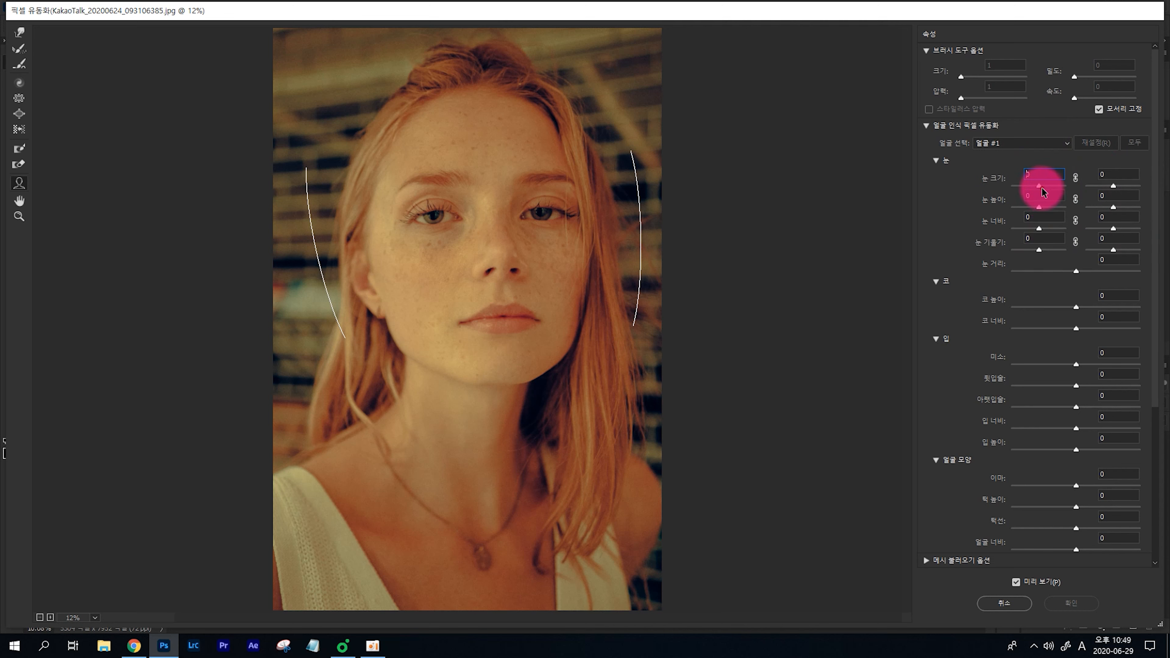
Enlarge one eye alone to 59, and link the two eye sizes with both set to 43
drag(1041, 186, 1055, 191)
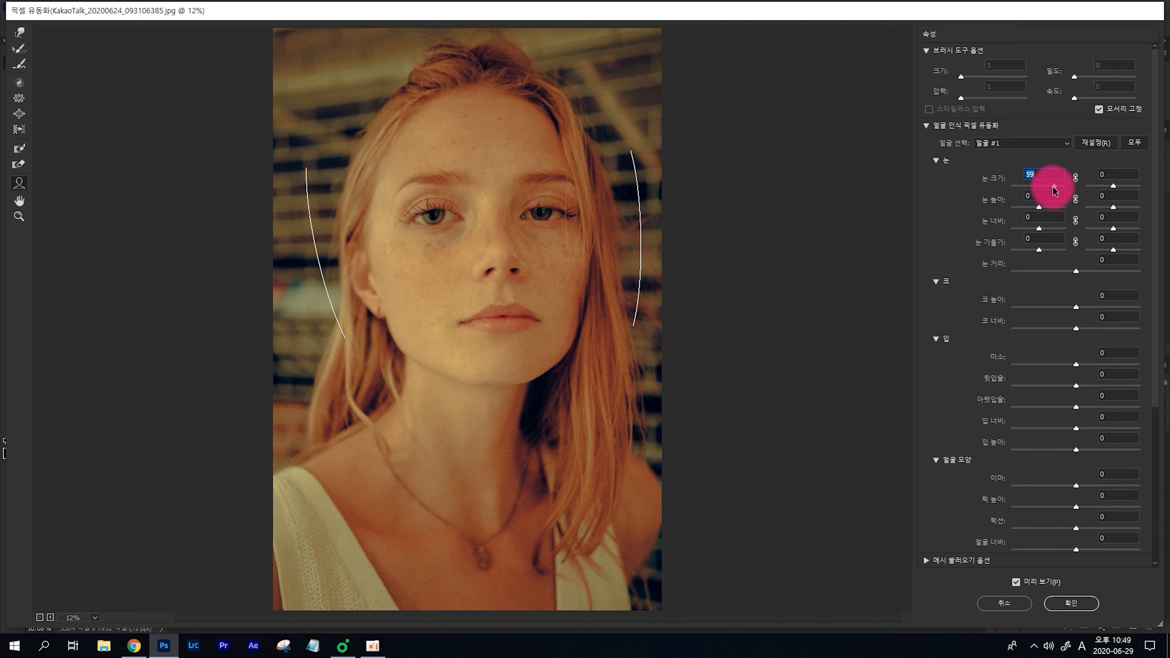
click(1075, 177)
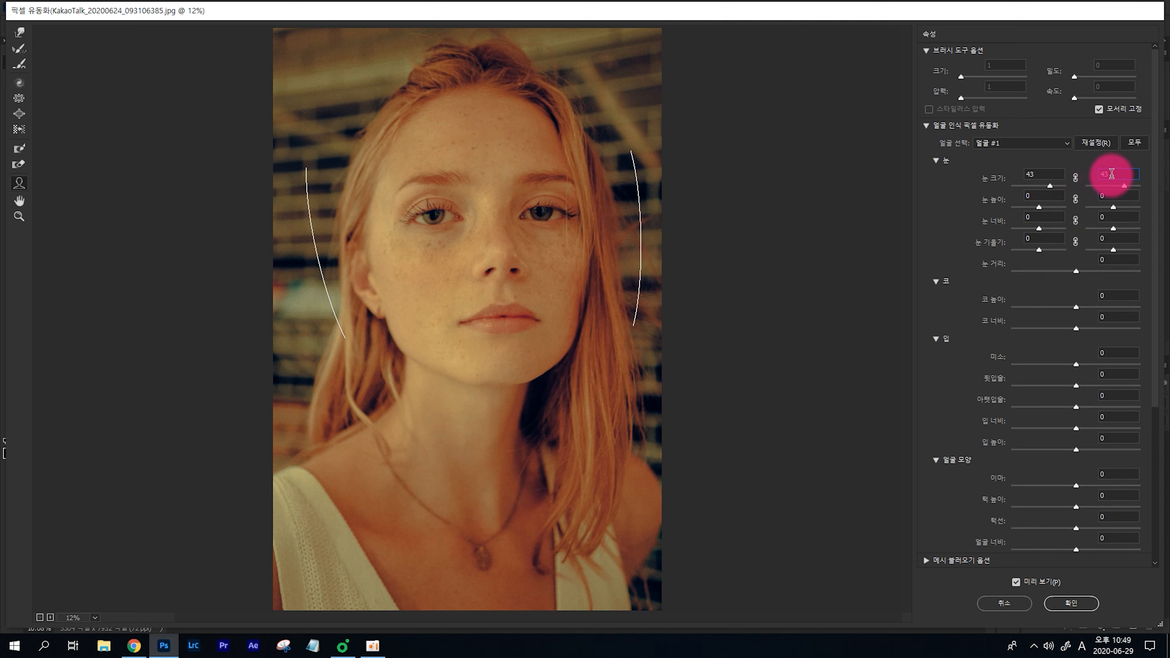
Try an eye distance of 16, nose height of 7 and nose width of -7, and reset the face adjustments
drag(1119, 187, 1110, 184)
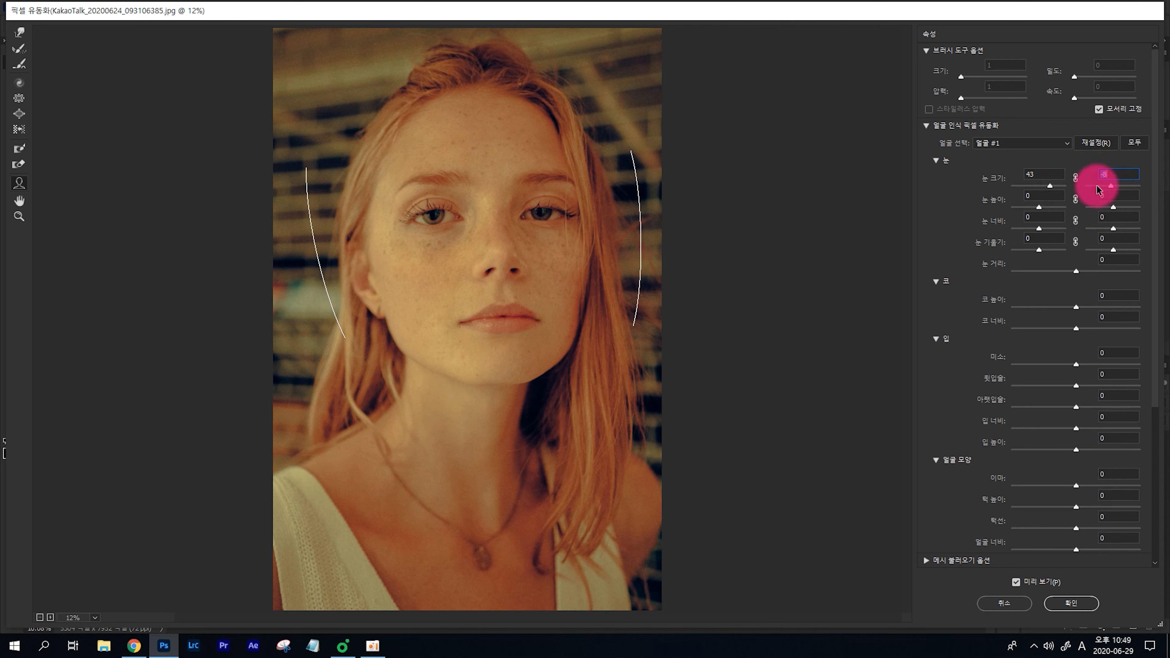
click(1075, 177)
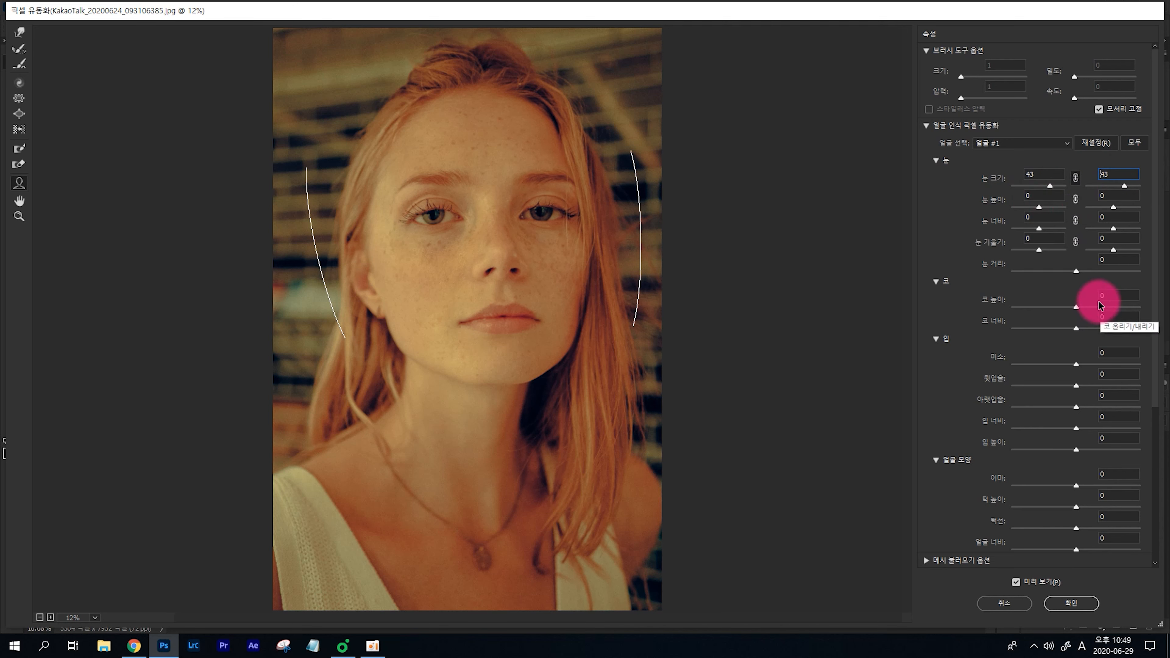
click(1082, 275)
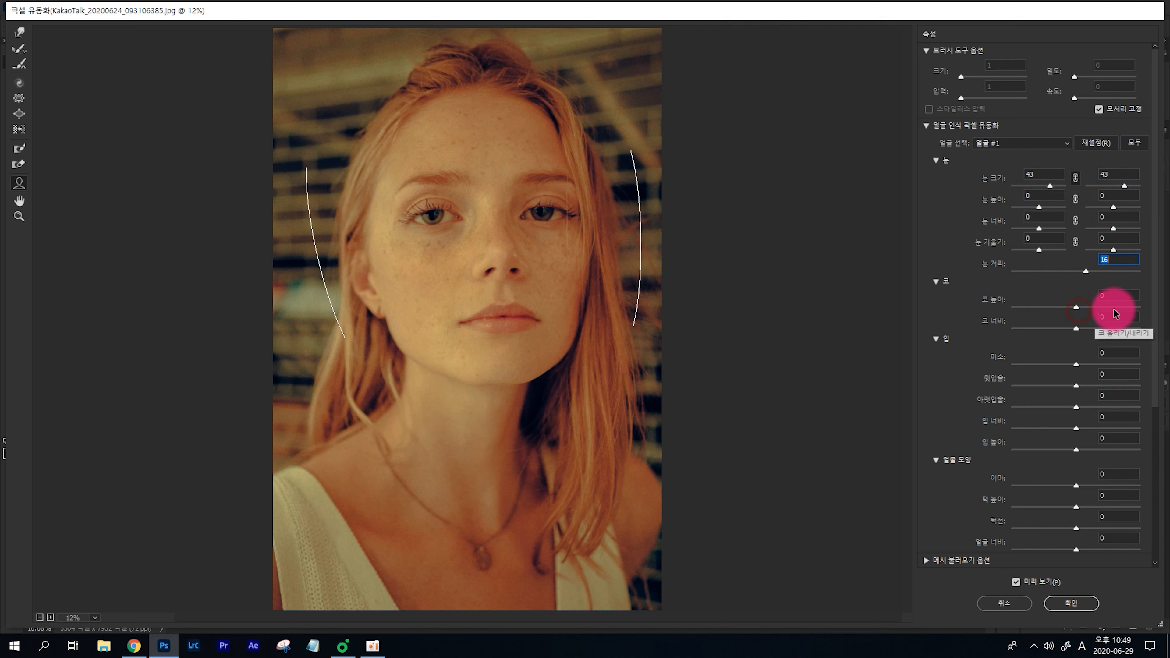
drag(1075, 308, 1079, 330)
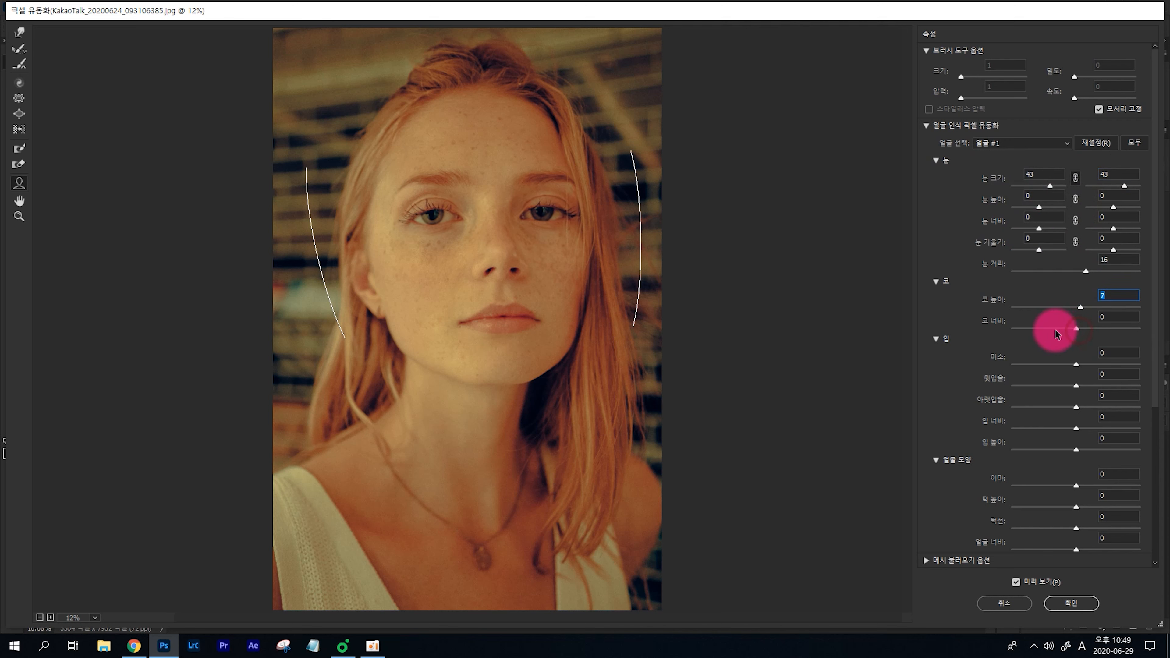
click(1070, 328)
scroll(1040, 387, down, 3)
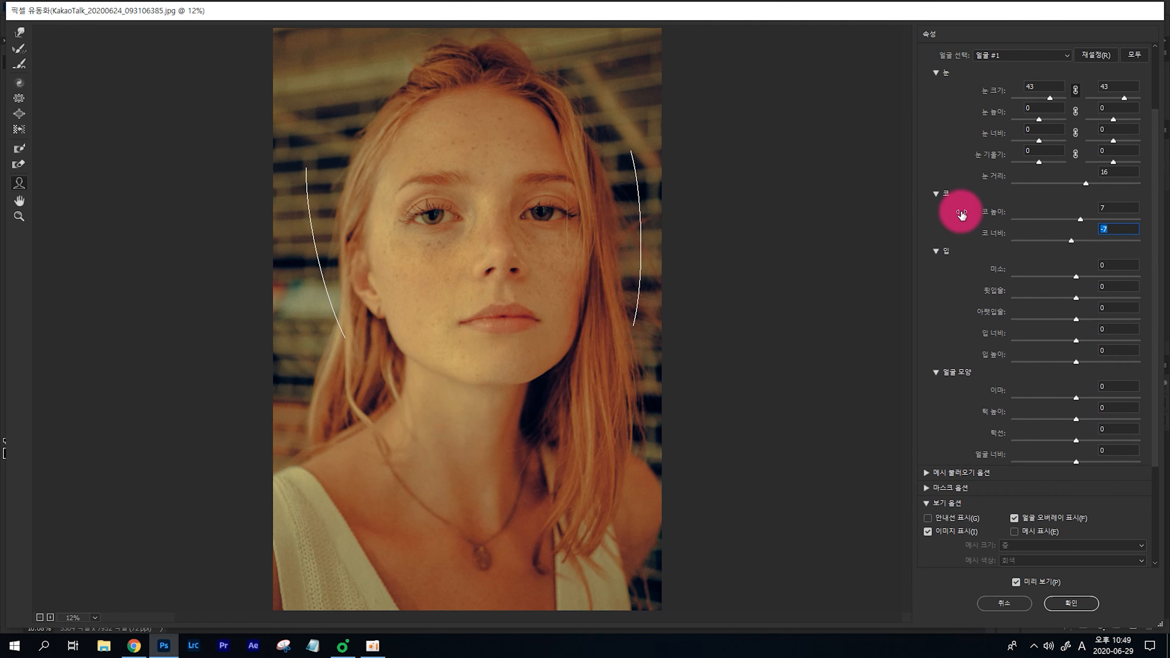
scroll(1019, 390, up, 3)
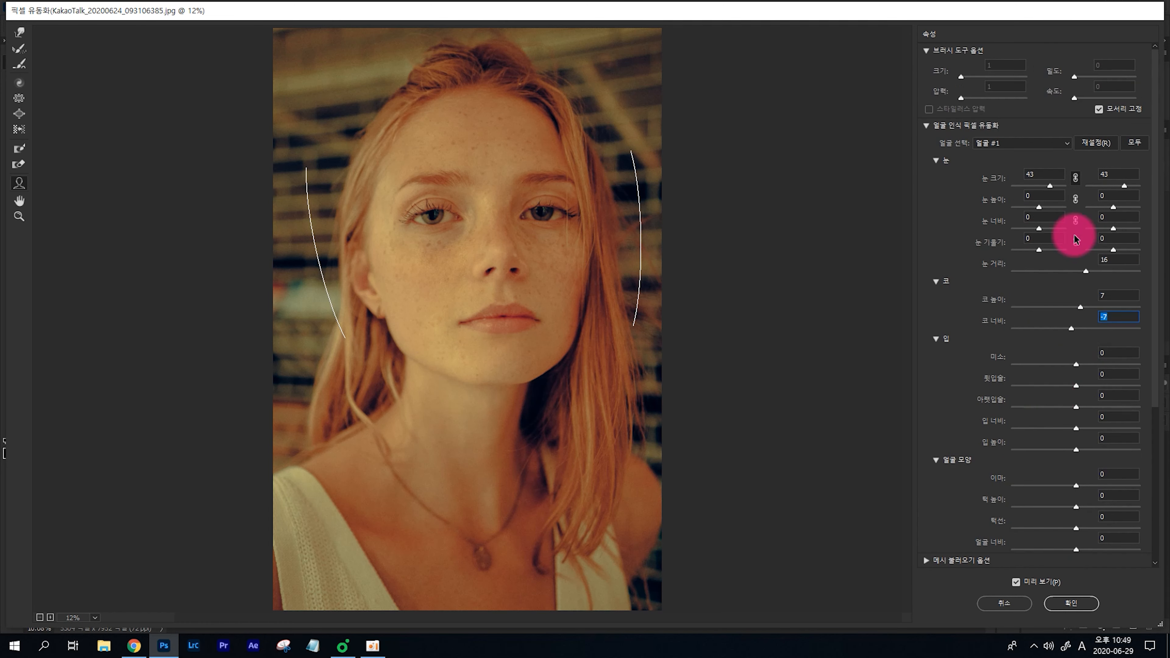
click(1104, 143)
scroll(1015, 444, down, 4)
scroll(1024, 428, down, 2)
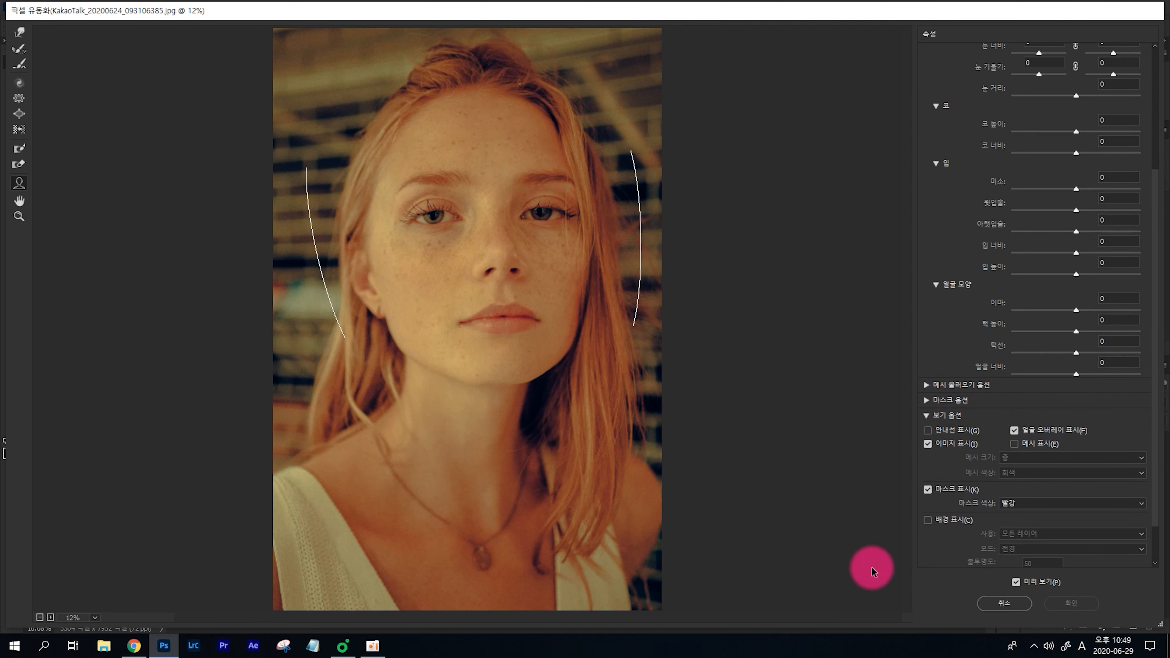
scroll(1059, 469, up, 6)
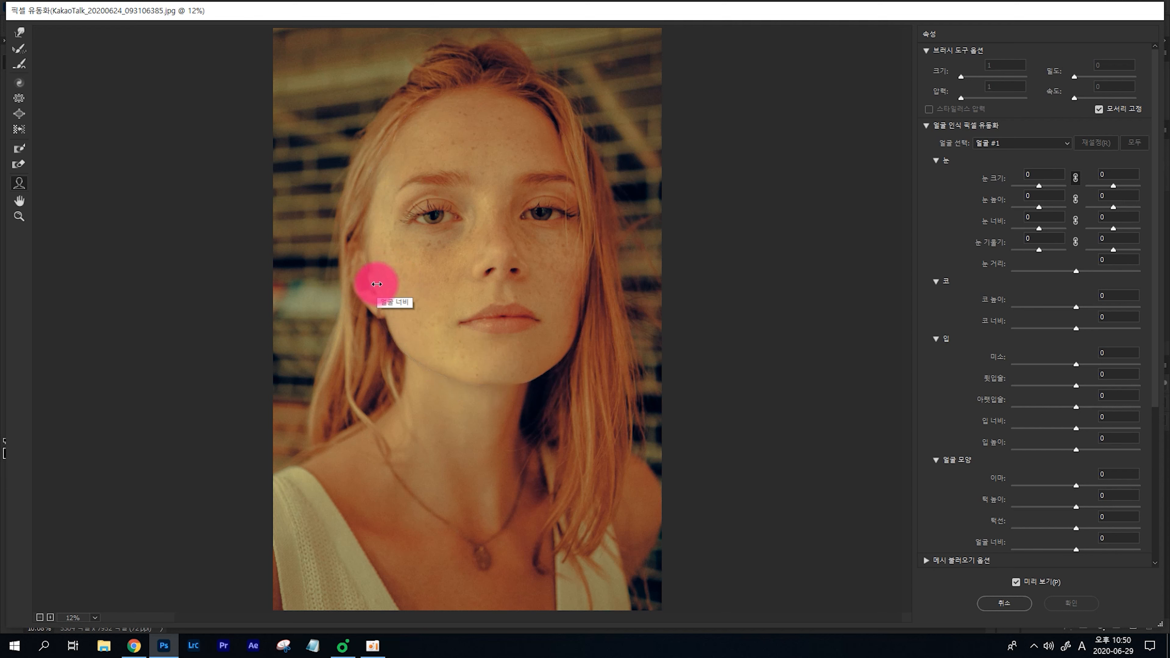
Set the face width to -4 and the forehead to -35 with the Face tool, and compare against the original photo
drag(378, 283, 394, 290)
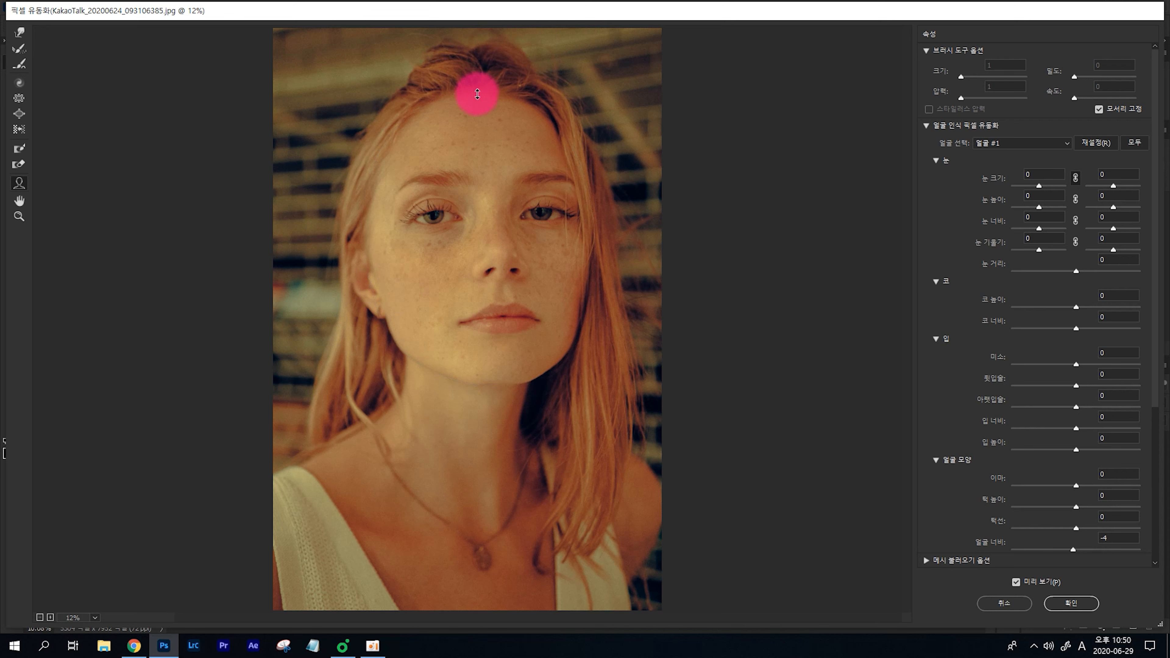
drag(478, 91, 485, 78)
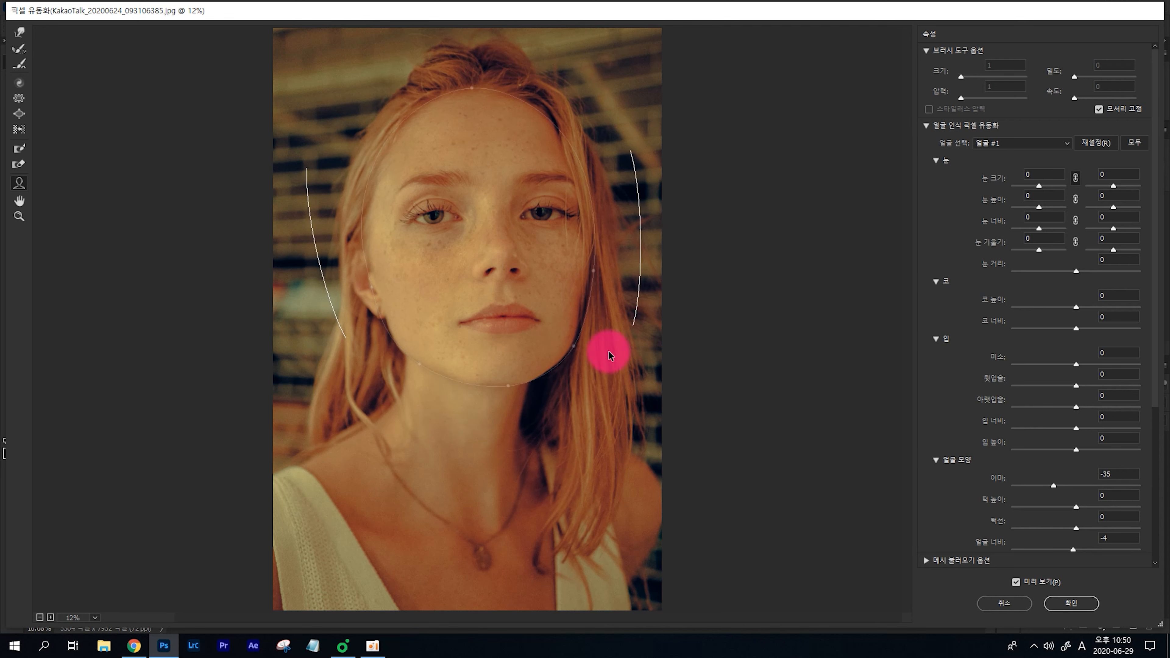
drag(579, 345, 575, 342)
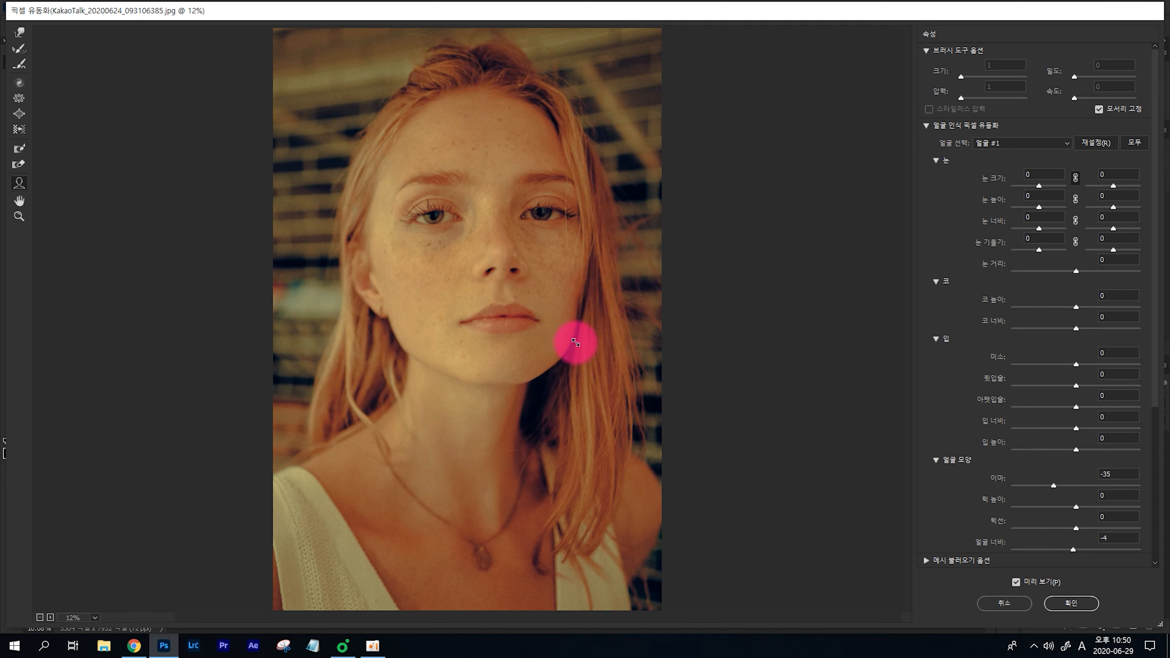
key(ctrl+z)
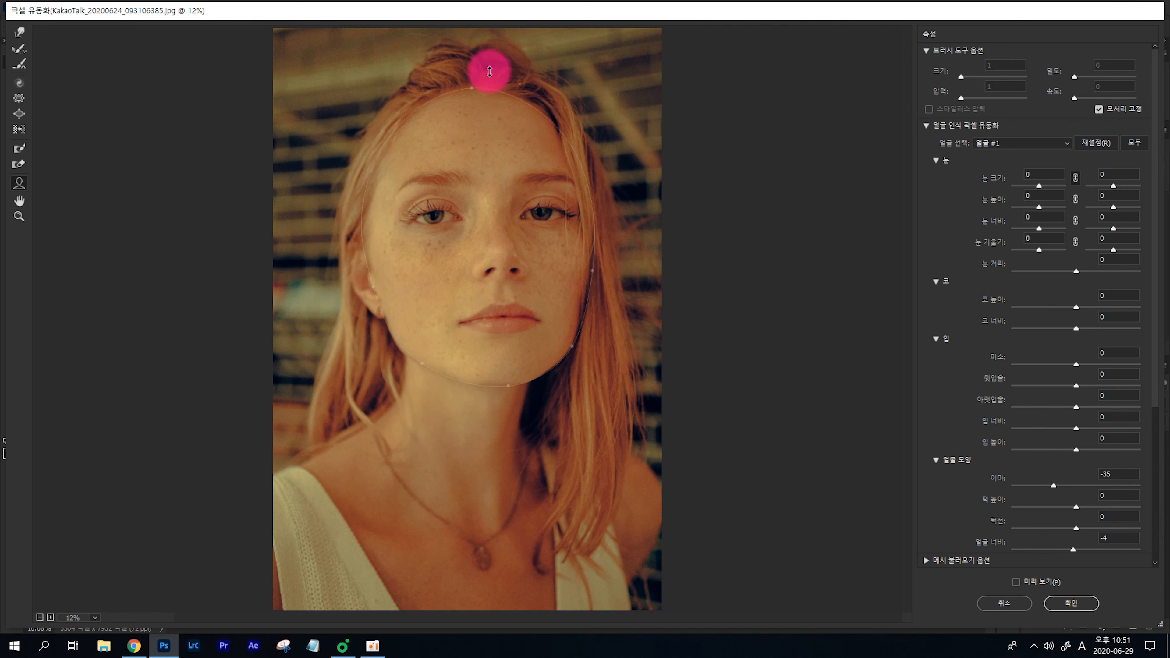
key(p)
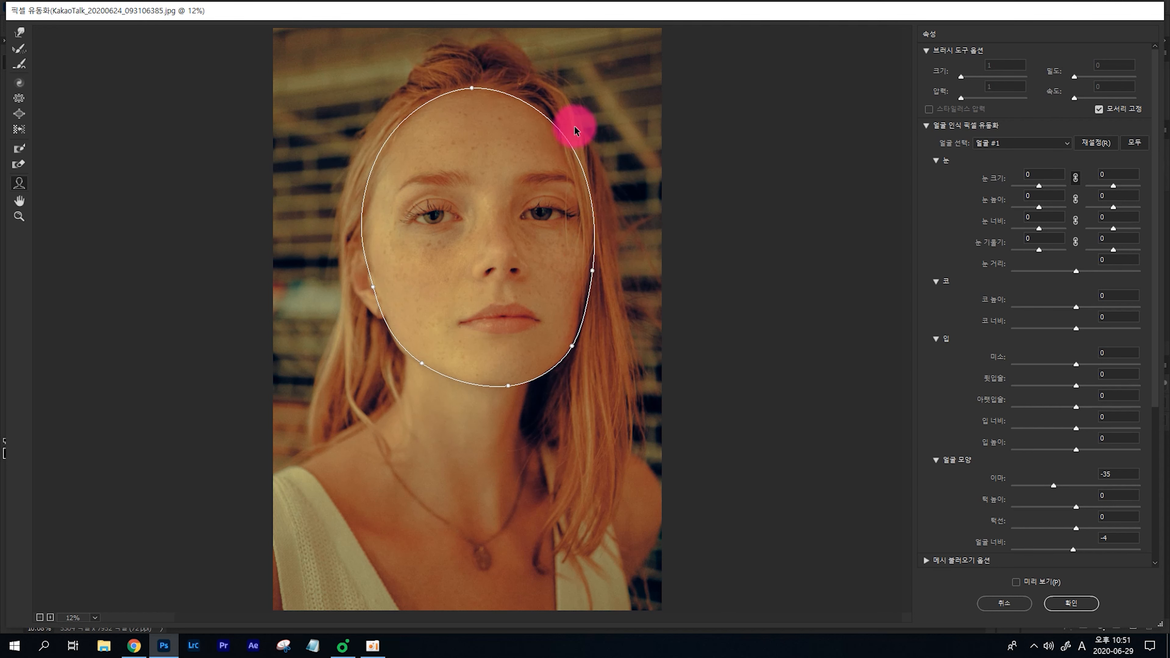
key(p)
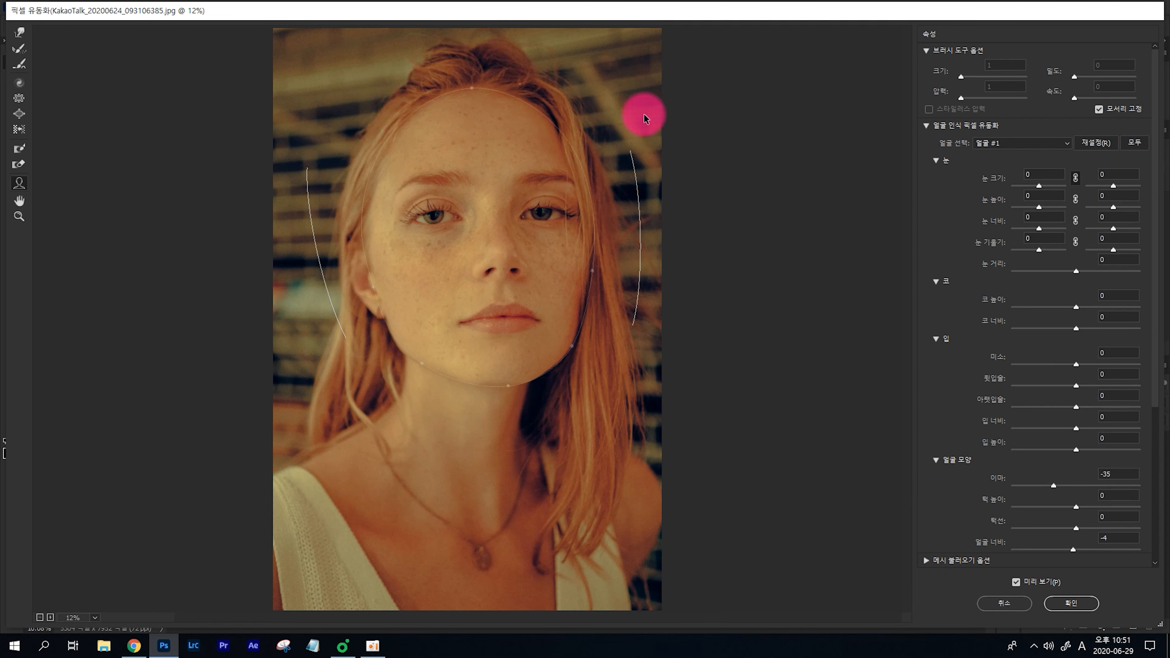
Warp the cheek on the photo's left side and the opposite jaw inward with the Forward Warp tool at brush size 1000
click(19, 32)
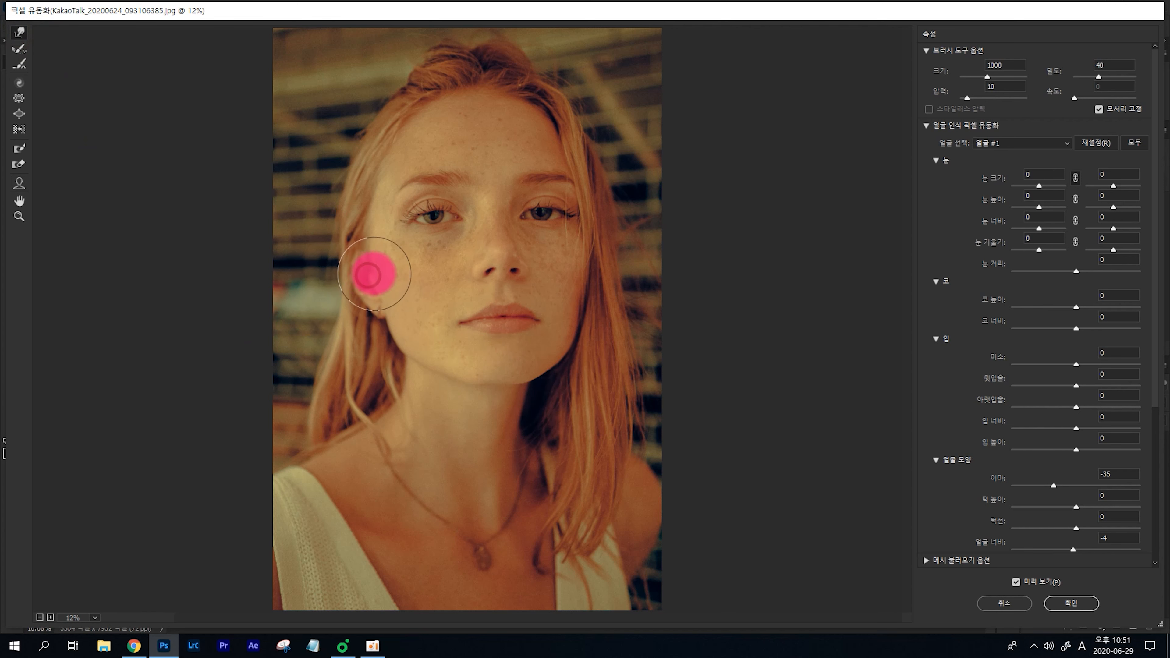
drag(369, 272, 385, 270)
drag(385, 314, 397, 310)
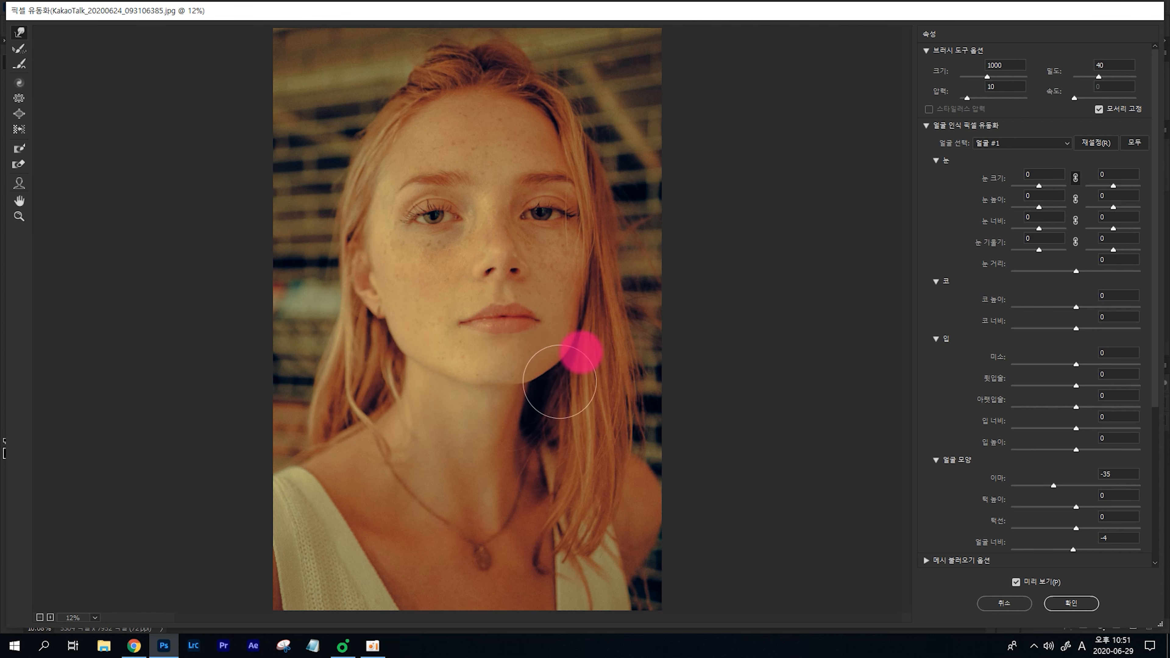
mouse_move(559, 382)
mouse_down()
mouse_move(582, 269)
mouse_move(563, 350)
mouse_move(553, 356)
mouse_move(572, 296)
mouse_move(543, 361)
mouse_move(509, 366)
mouse_move(540, 374)
mouse_move(563, 363)
mouse_up()
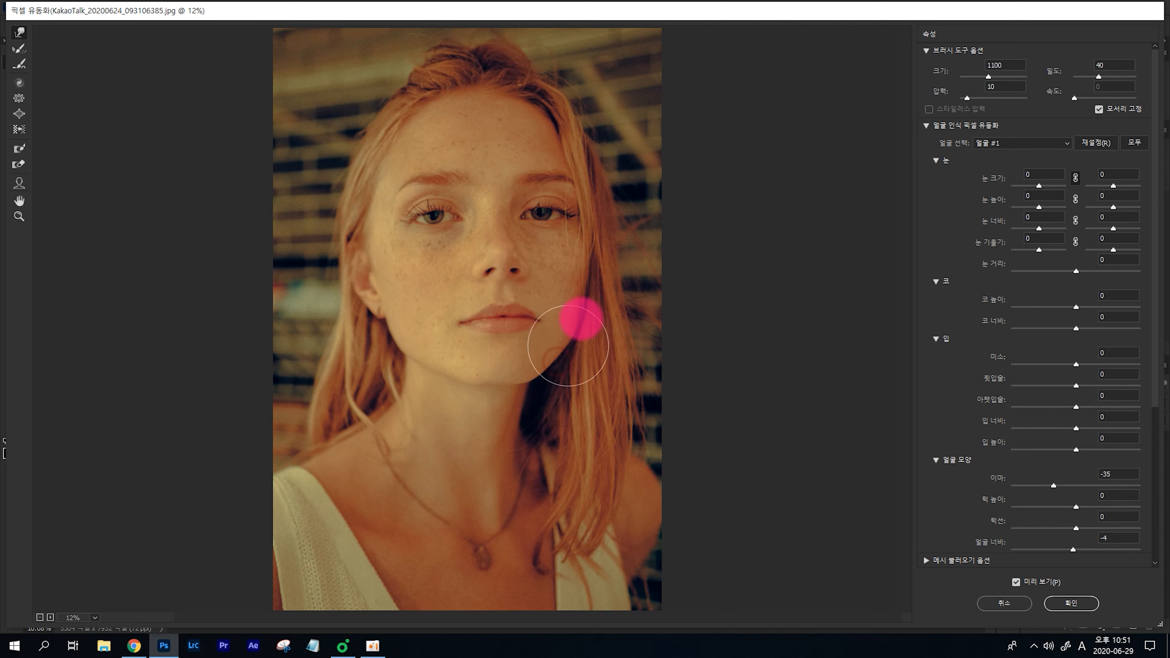
Refine the cheek on the photo's right side and the jawline toward the chin with warp brush sizes 1100 and 1000
mouse_move(567, 345)
mouse_down()
mouse_move(588, 273)
mouse_move(556, 377)
mouse_up()
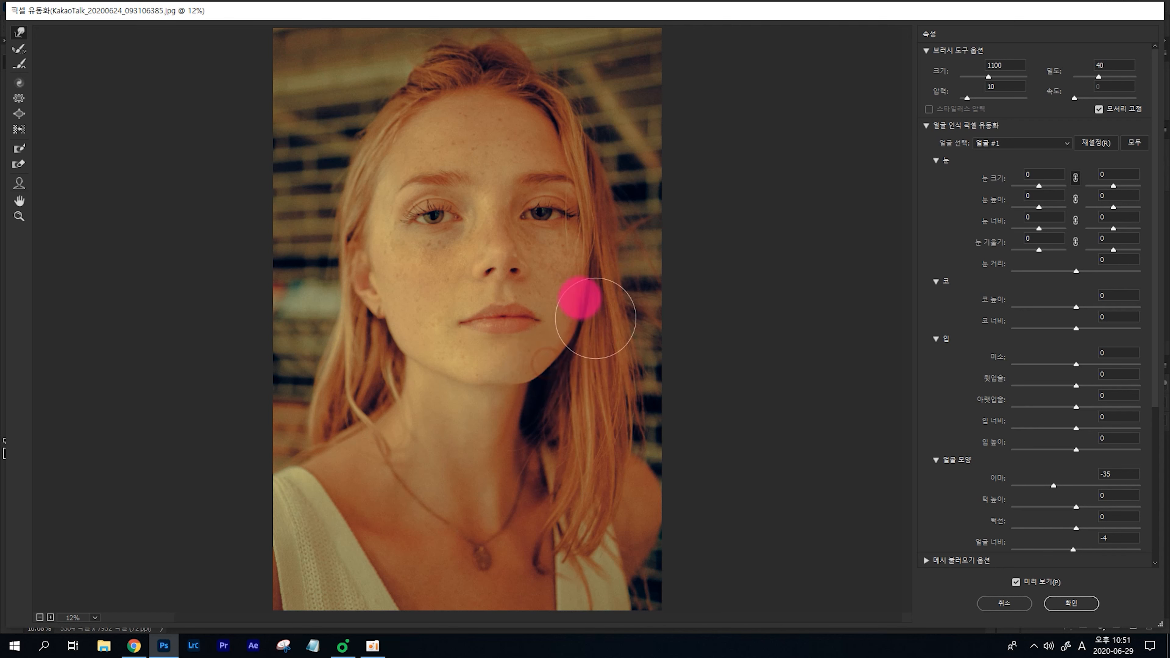
mouse_move(582, 294)
mouse_down()
mouse_move(392, 348)
mouse_move(405, 329)
mouse_move(432, 353)
mouse_move(423, 374)
mouse_move(715, 475)
mouse_move(736, 471)
mouse_move(531, 348)
mouse_move(621, 364)
mouse_move(788, 363)
mouse_move(776, 369)
mouse_move(723, 331)
mouse_move(577, 287)
mouse_move(577, 413)
mouse_move(627, 243)
mouse_move(557, 369)
mouse_move(596, 138)
mouse_move(635, 149)
mouse_move(465, 407)
mouse_move(568, 317)
mouse_up()
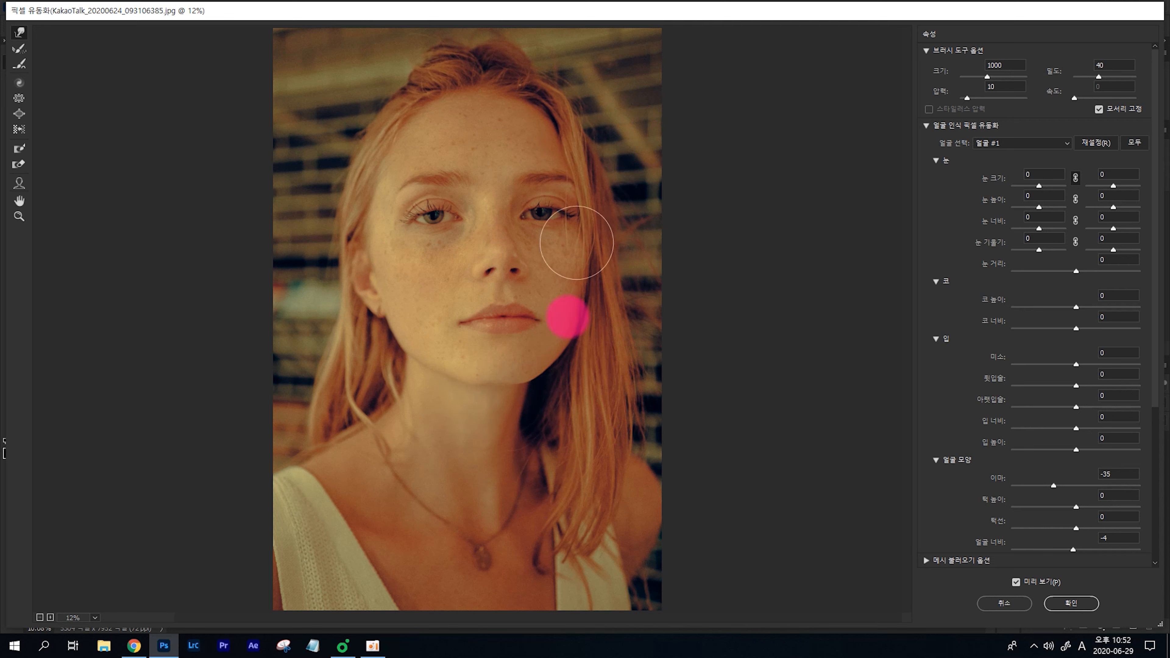
mouse_move(576, 243)
mouse_down()
mouse_move(463, 385)
mouse_move(467, 319)
mouse_move(639, 345)
mouse_move(595, 310)
mouse_move(584, 279)
mouse_move(547, 375)
mouse_move(504, 404)
mouse_move(571, 282)
mouse_move(525, 402)
mouse_move(467, 412)
mouse_move(581, 276)
mouse_move(563, 354)
mouse_move(451, 422)
mouse_move(319, 259)
mouse_move(328, 333)
mouse_move(479, 394)
mouse_move(367, 364)
mouse_move(348, 282)
mouse_move(484, 413)
mouse_move(307, 266)
mouse_move(550, 402)
mouse_move(721, 423)
mouse_move(741, 402)
mouse_move(459, 358)
mouse_move(402, 366)
mouse_move(545, 391)
mouse_move(555, 371)
mouse_move(692, 364)
mouse_move(608, 346)
mouse_move(547, 373)
mouse_move(444, 376)
mouse_move(587, 350)
mouse_move(609, 326)
mouse_move(532, 382)
mouse_up()
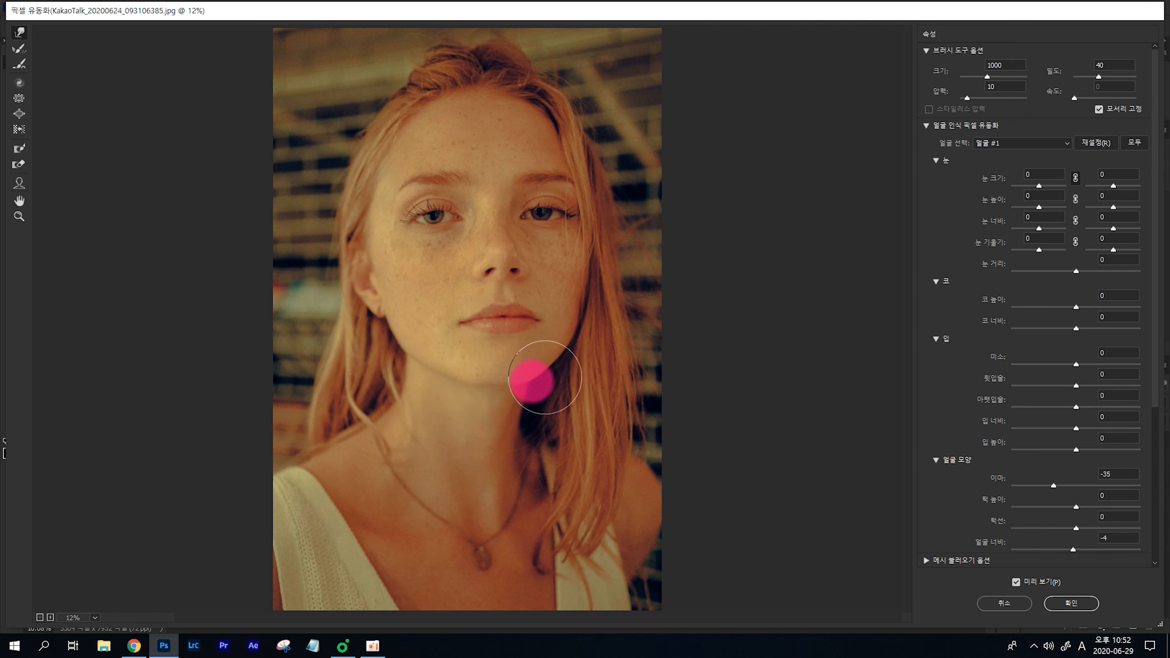
mouse_move(401, 367)
mouse_down()
mouse_move(460, 398)
mouse_move(496, 399)
mouse_move(417, 364)
mouse_move(446, 389)
mouse_move(551, 385)
mouse_move(576, 330)
mouse_move(493, 392)
mouse_move(575, 315)
mouse_move(349, 347)
mouse_move(367, 372)
mouse_move(570, 324)
mouse_move(521, 390)
mouse_move(589, 326)
mouse_move(546, 376)
mouse_move(498, 379)
mouse_up()
key(p)
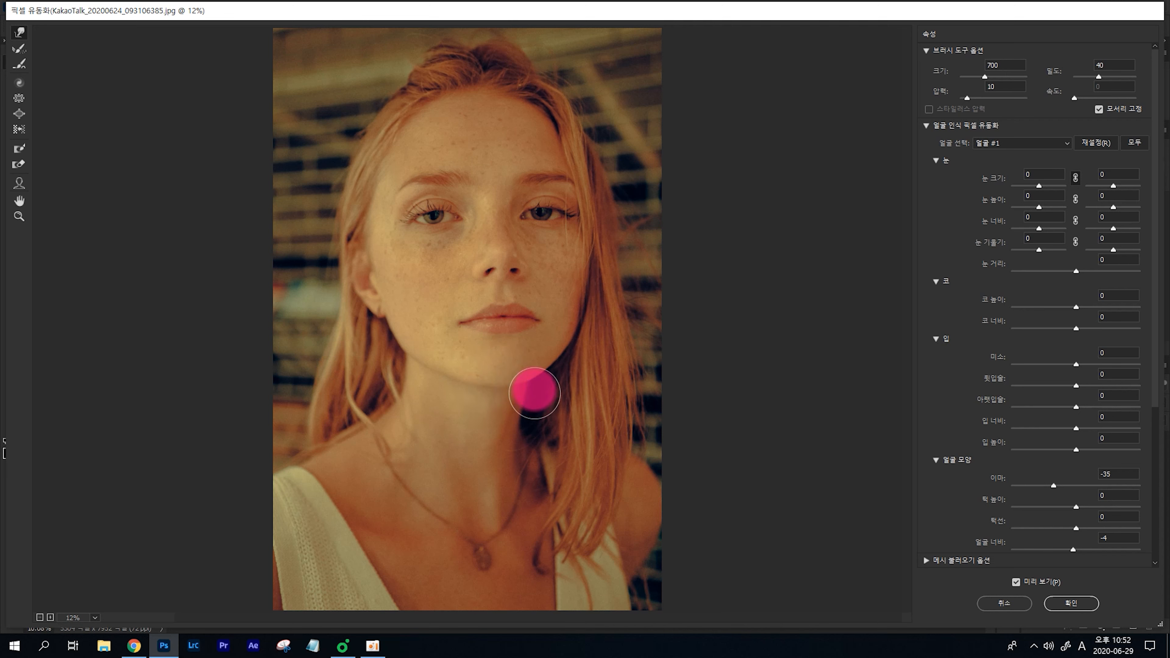
Smooth the jawline under the chin with a 700 warp brush, and compare the result with the original
drag(535, 393, 488, 376)
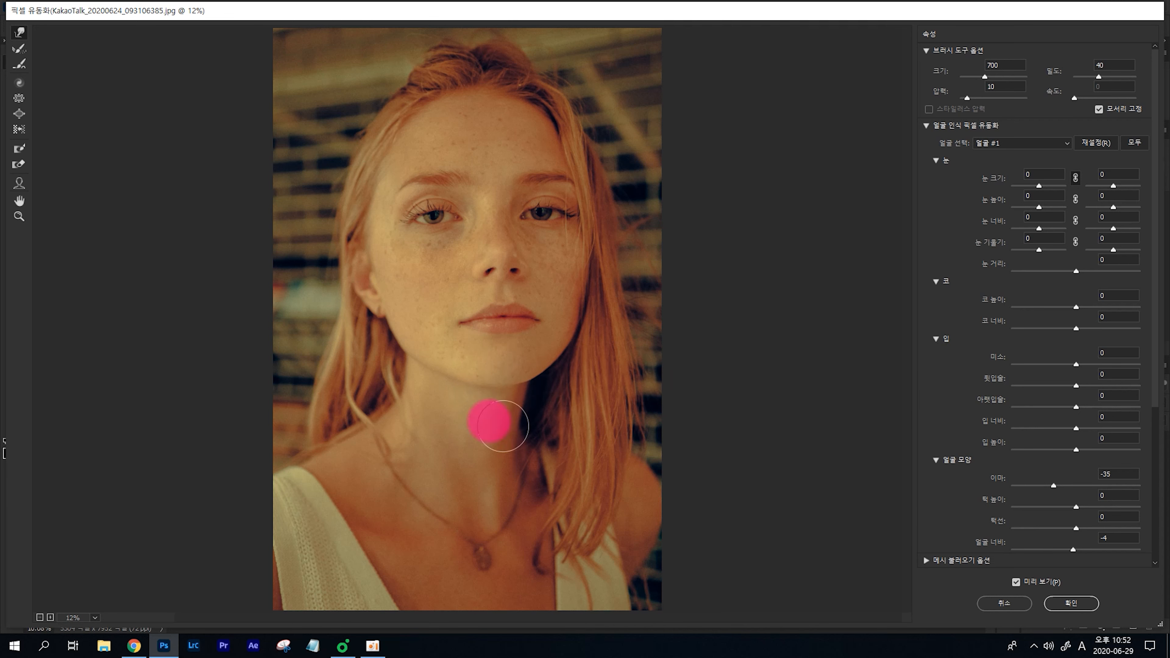
key(bracketright)
key(p)
key(p)
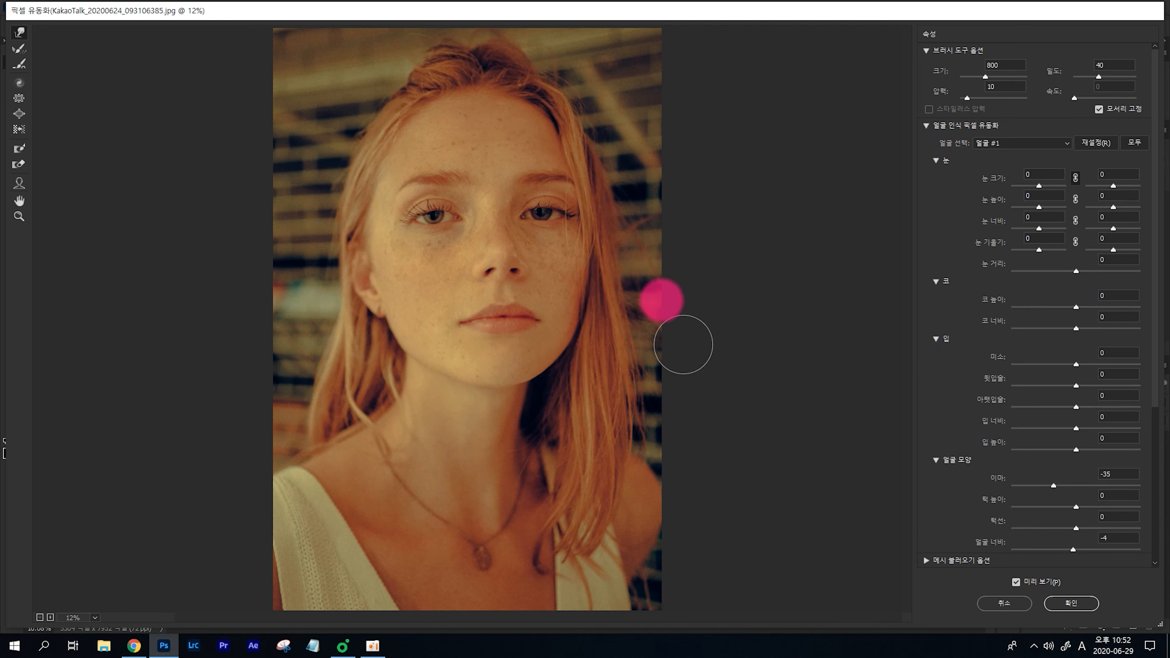
key(p)
key(p)
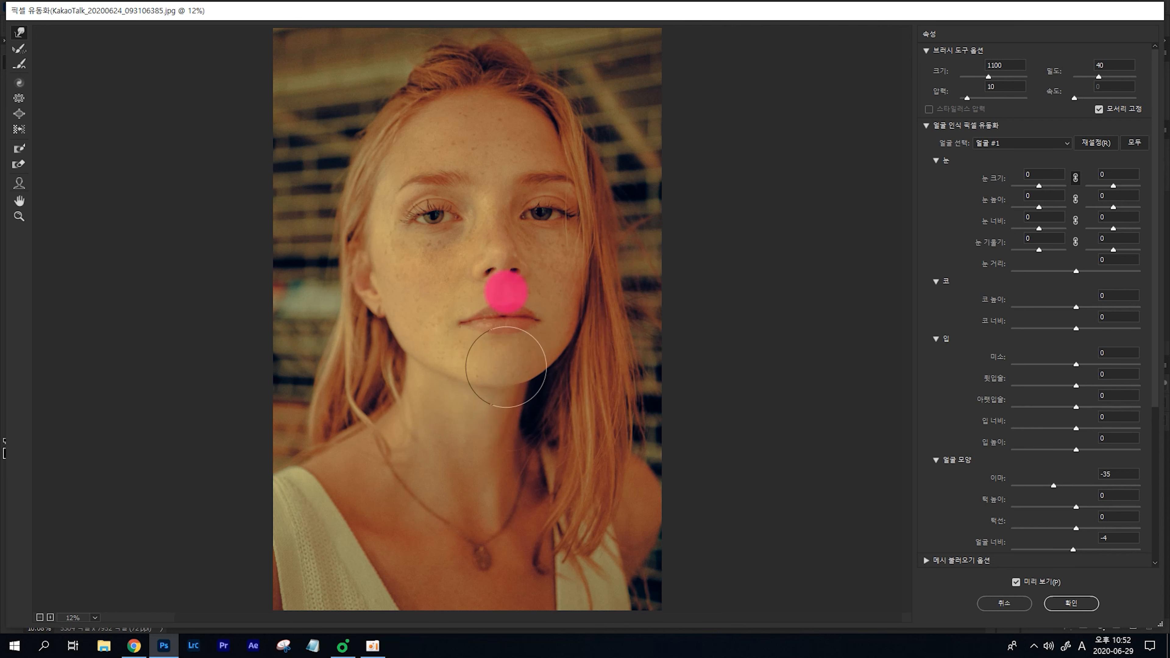
Reduce the warp brush size to 250 for detail work around the nose and eyes
key([)
key([)
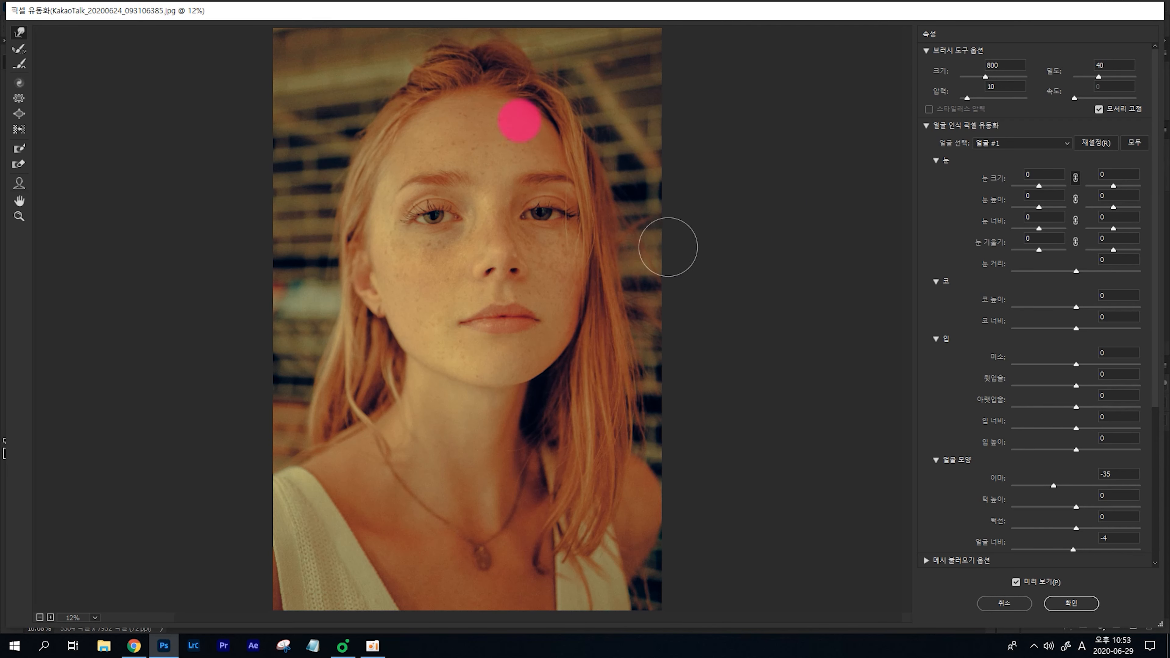
scroll(436, 198, up, 3)
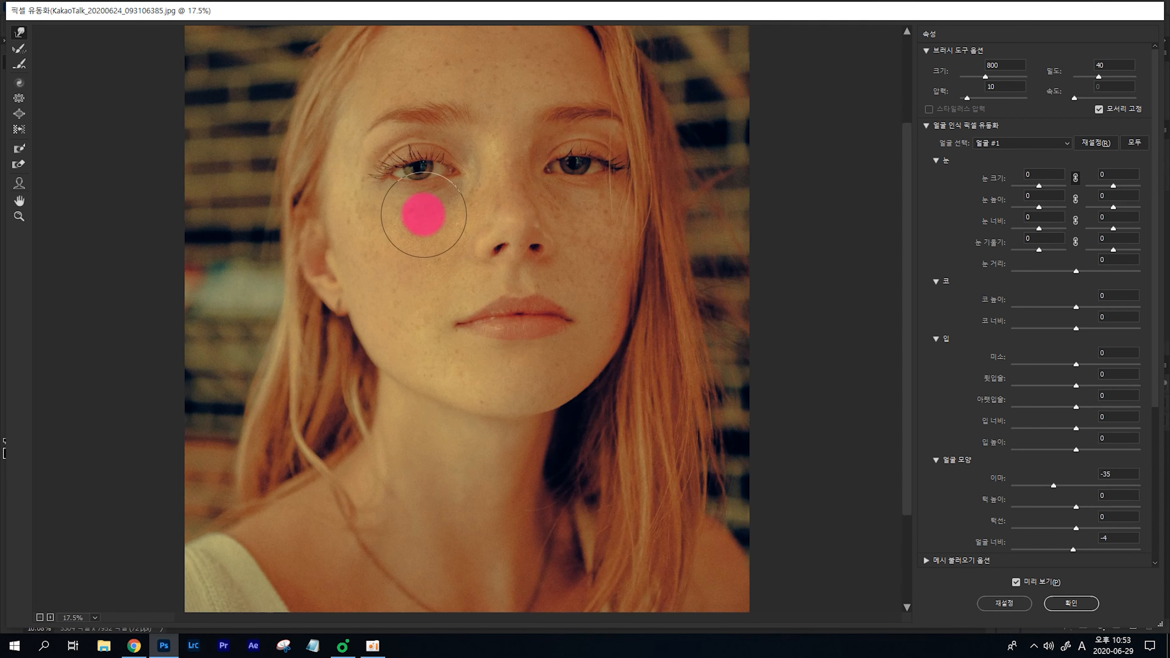
mouse_move(410, 217)
mouse_down()
mouse_move(387, 243)
mouse_move(426, 314)
mouse_up()
scroll(431, 329, up, 2)
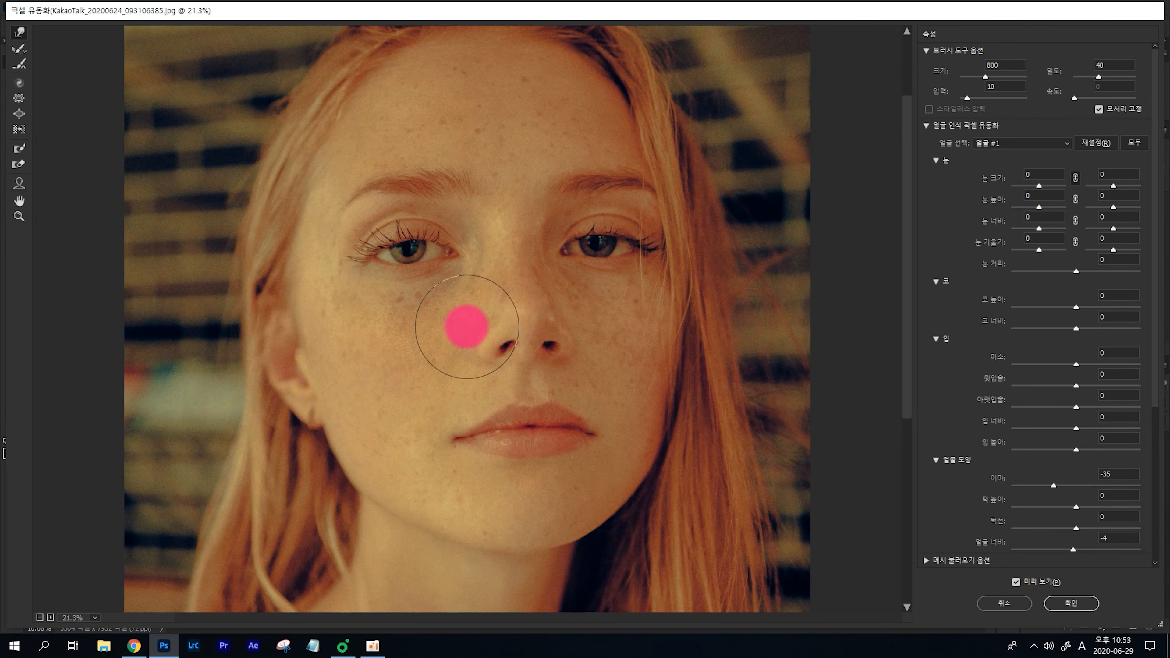
key(bracketleft)
key(bracketleft)
key(bracketleft)
key(bracketleft)
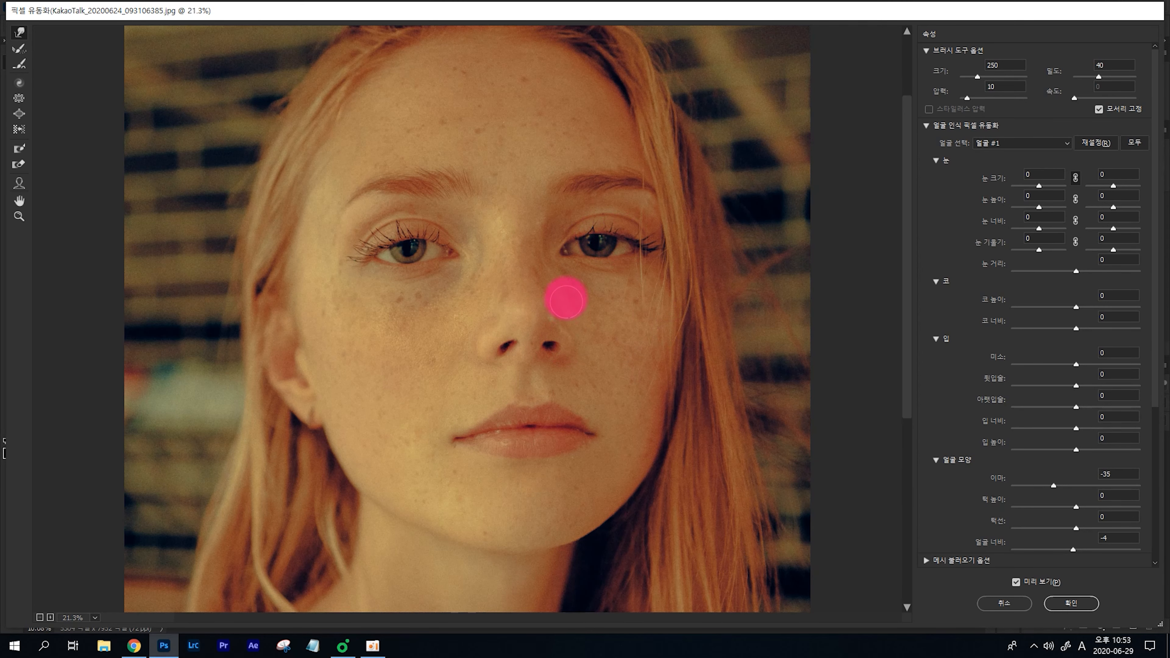
Examine the whole portrait and compare the retouched face with the original using the preview
scroll(619, 365, down, 4)
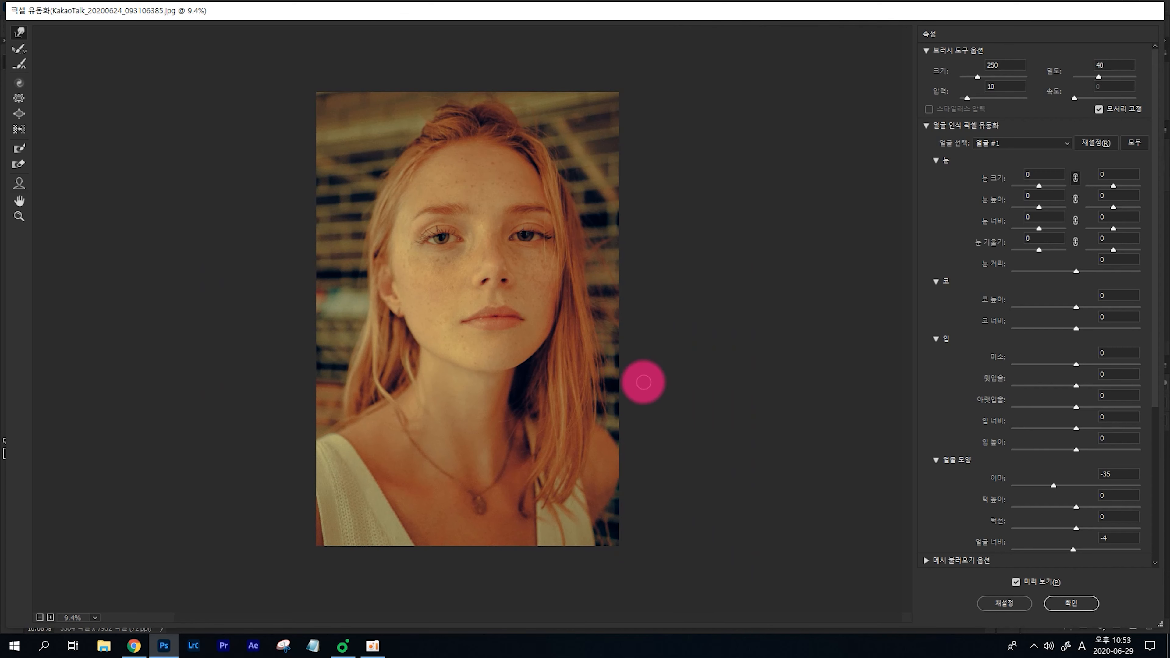
scroll(644, 382, down, 1)
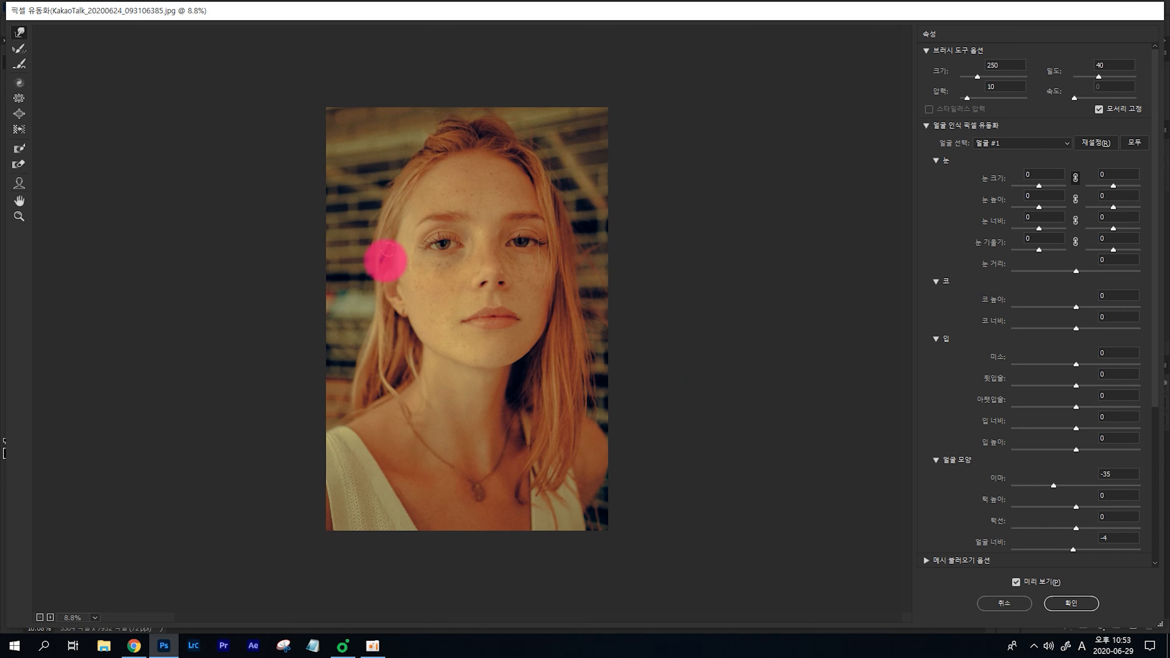
key(p)
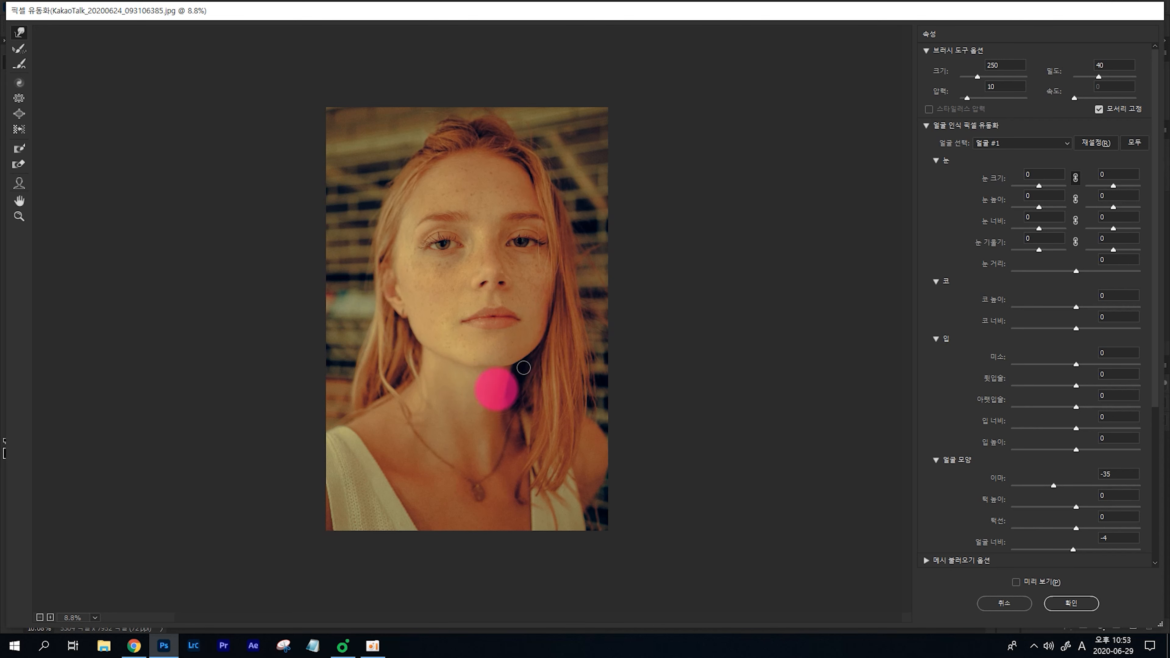
key(p)
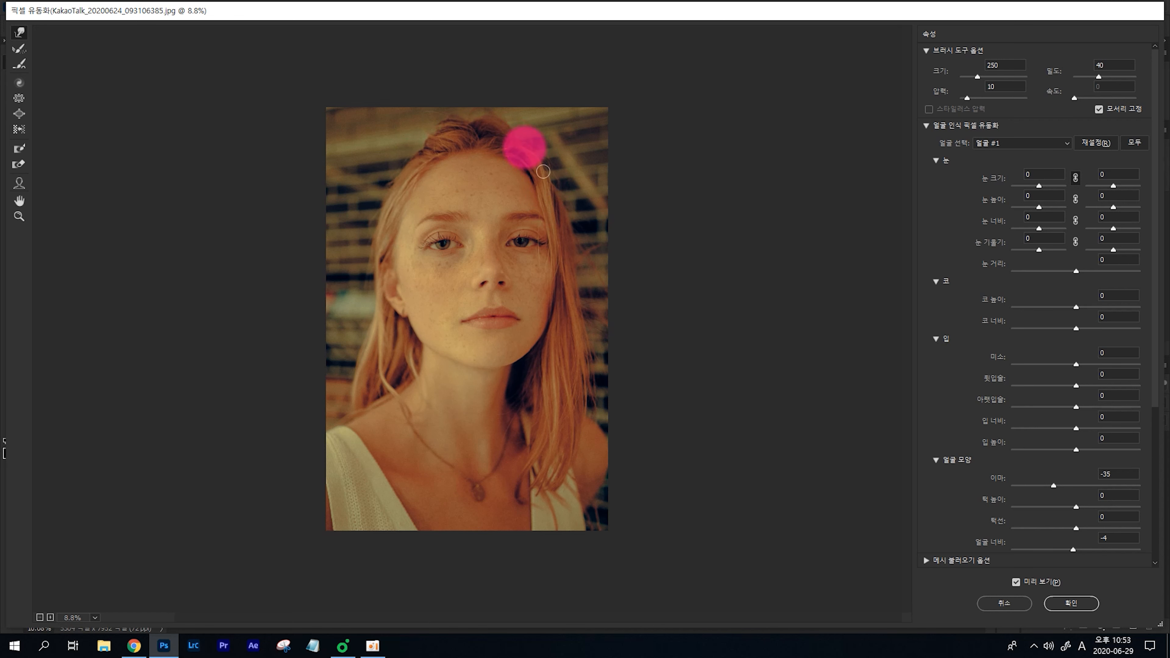
key(p)
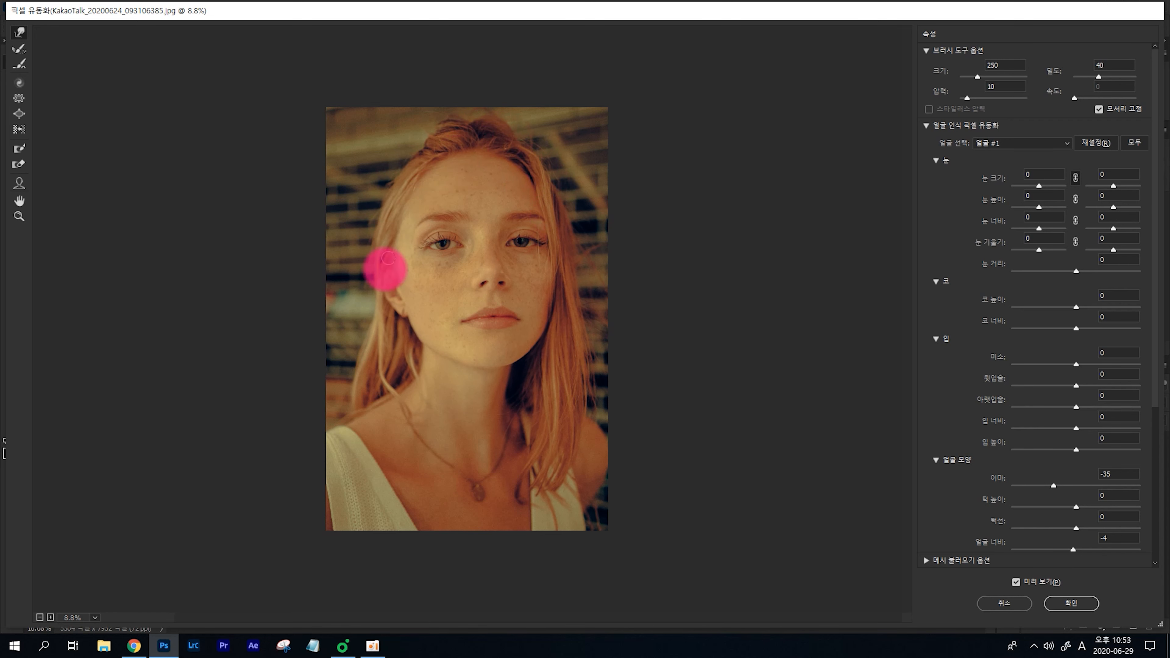